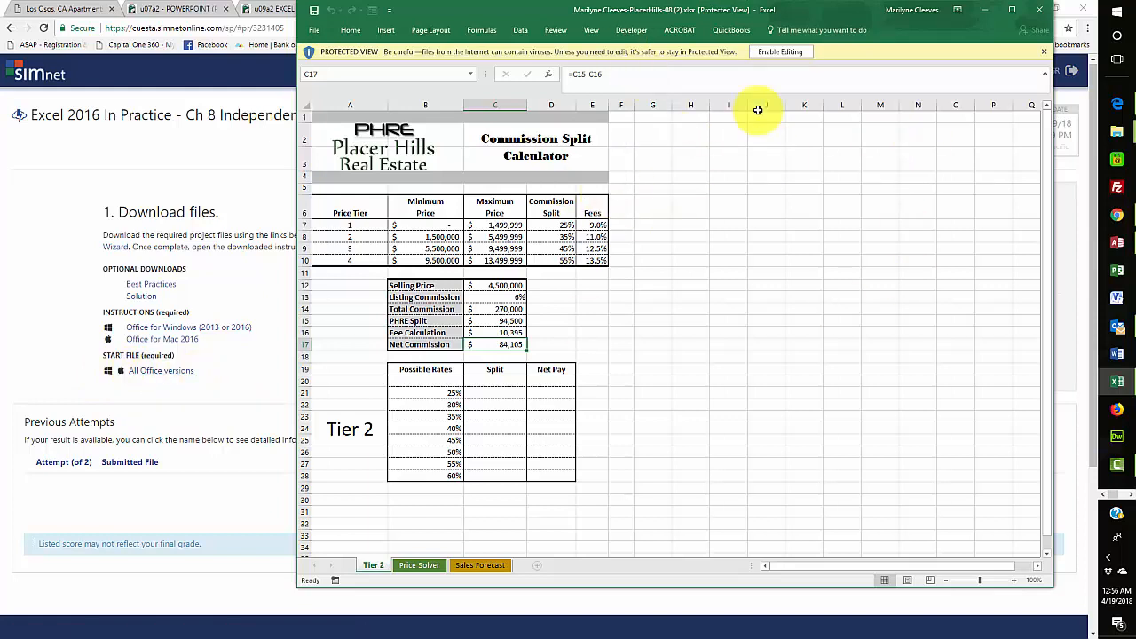
# Enable editing in the downloaded workbook and open the dialog for saving a copy to a chosen folder.
pyautogui.click(789, 52)
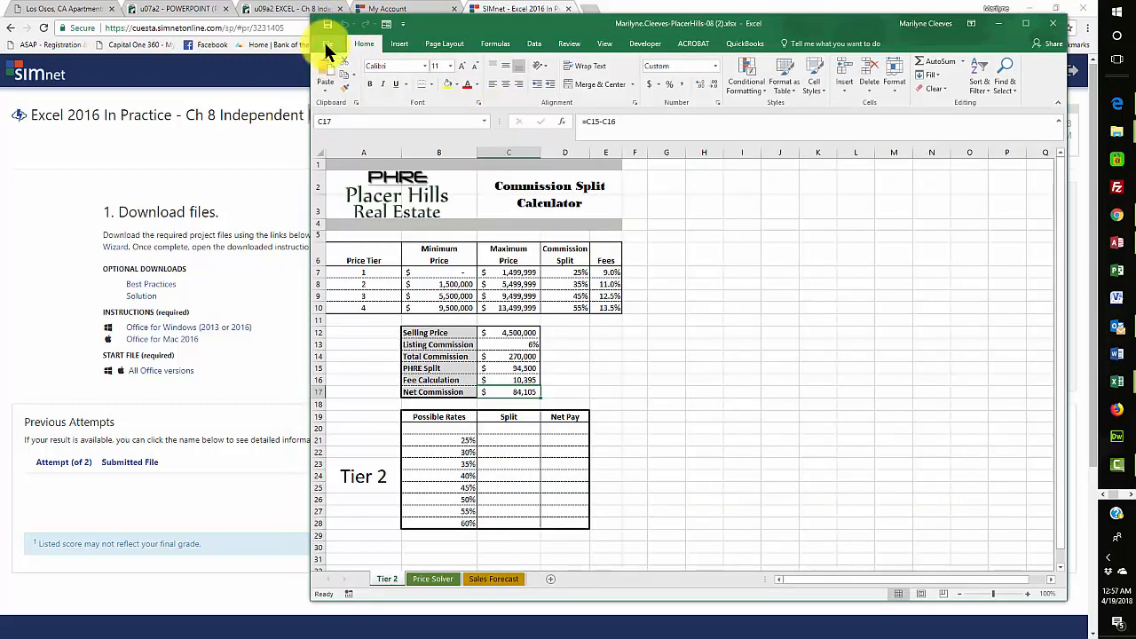
pyautogui.click(326, 49)
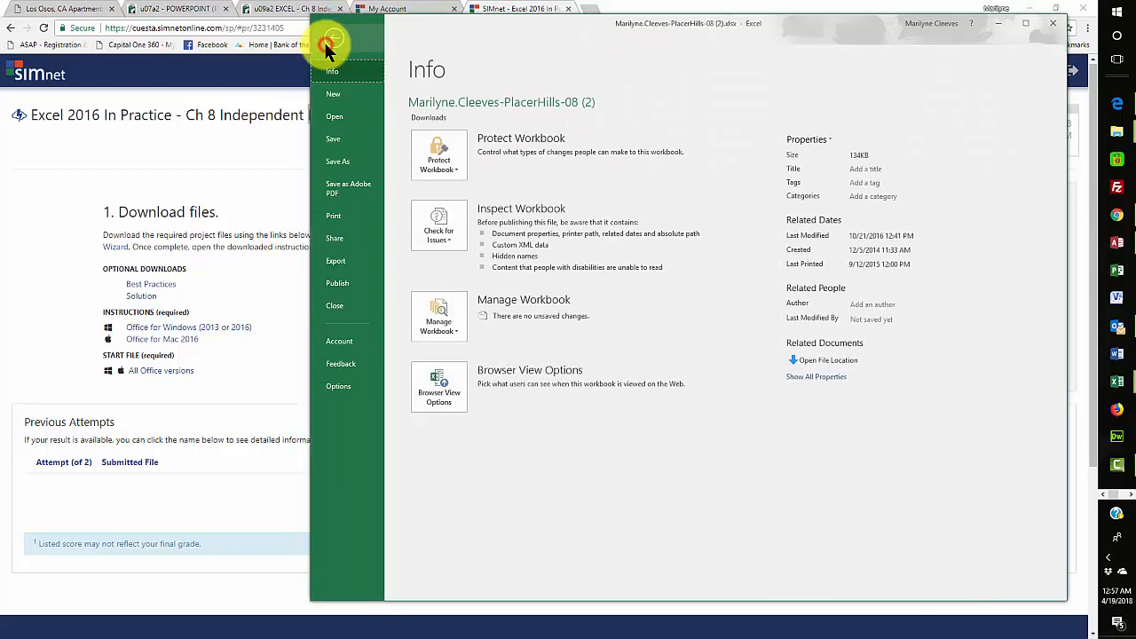
pyautogui.click(338, 160)
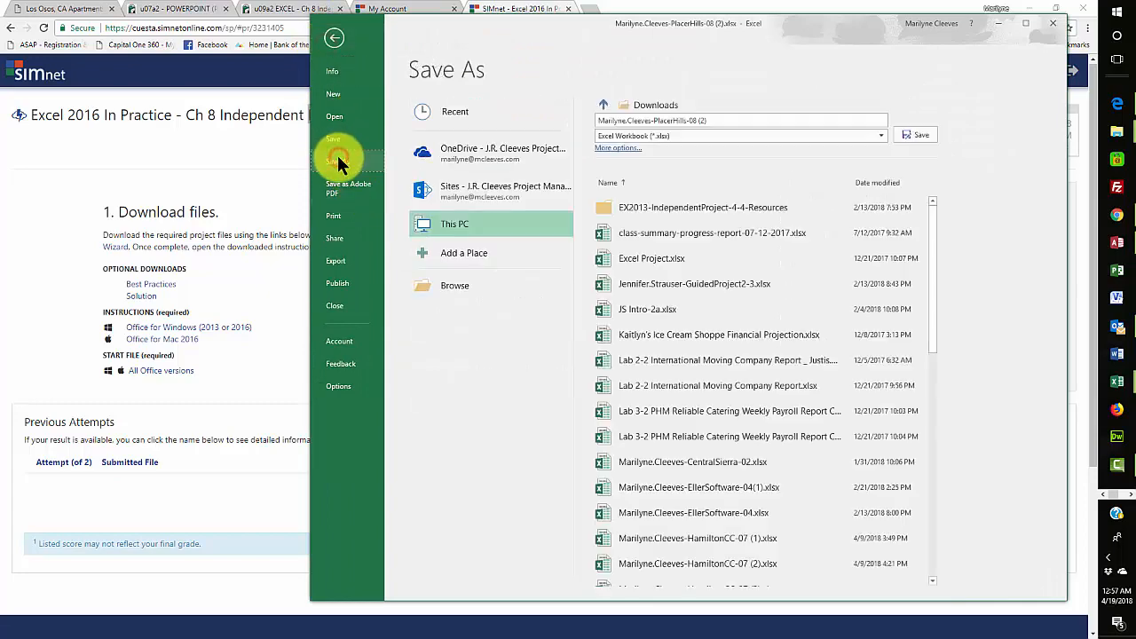
pyautogui.click(443, 285)
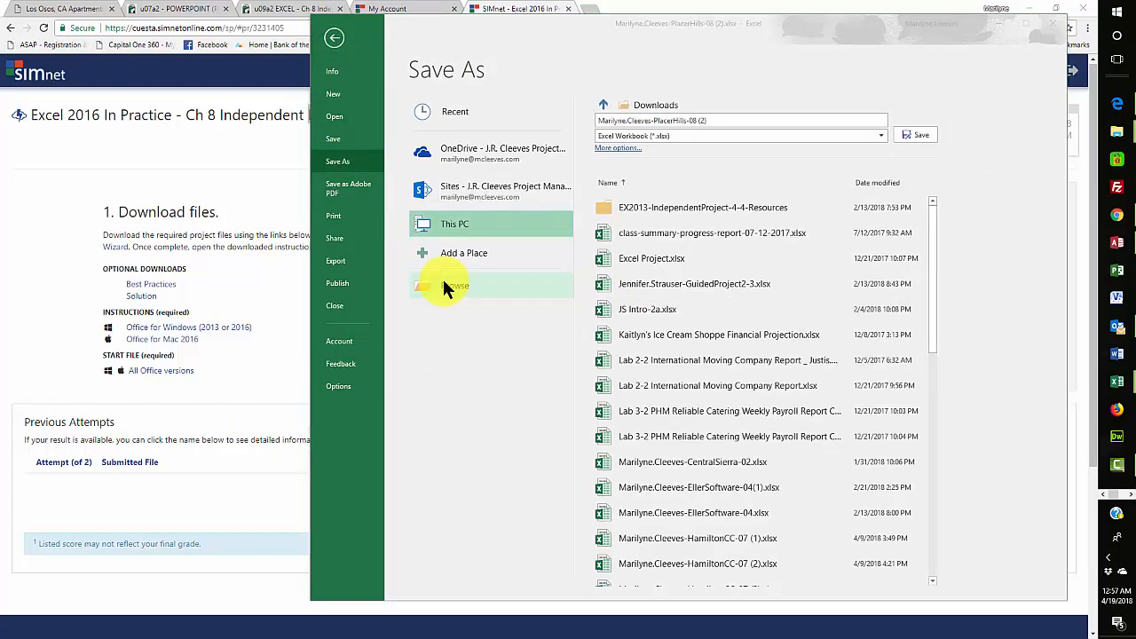
# Set the save location on drive F: to Documents > School > Cuesta > Credit Courses > 01 CIS 216 Excel > CIS 216 Spring 2018 > Student Files.
pyautogui.moveTo(403, 149); pyautogui.dragTo(398, 158)
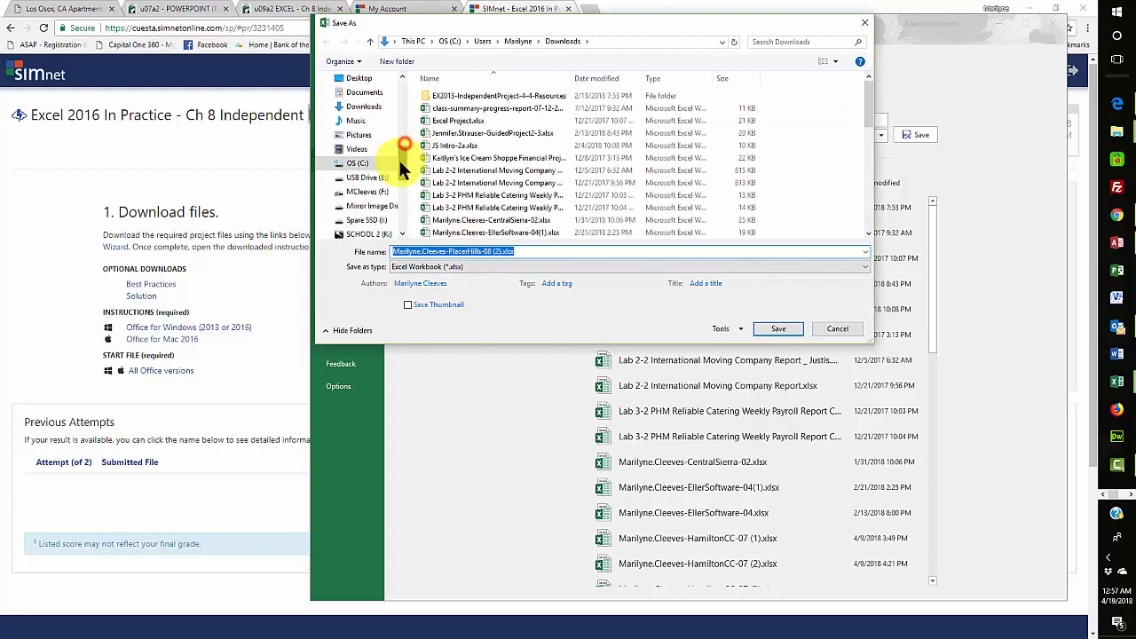
pyautogui.click(367, 149)
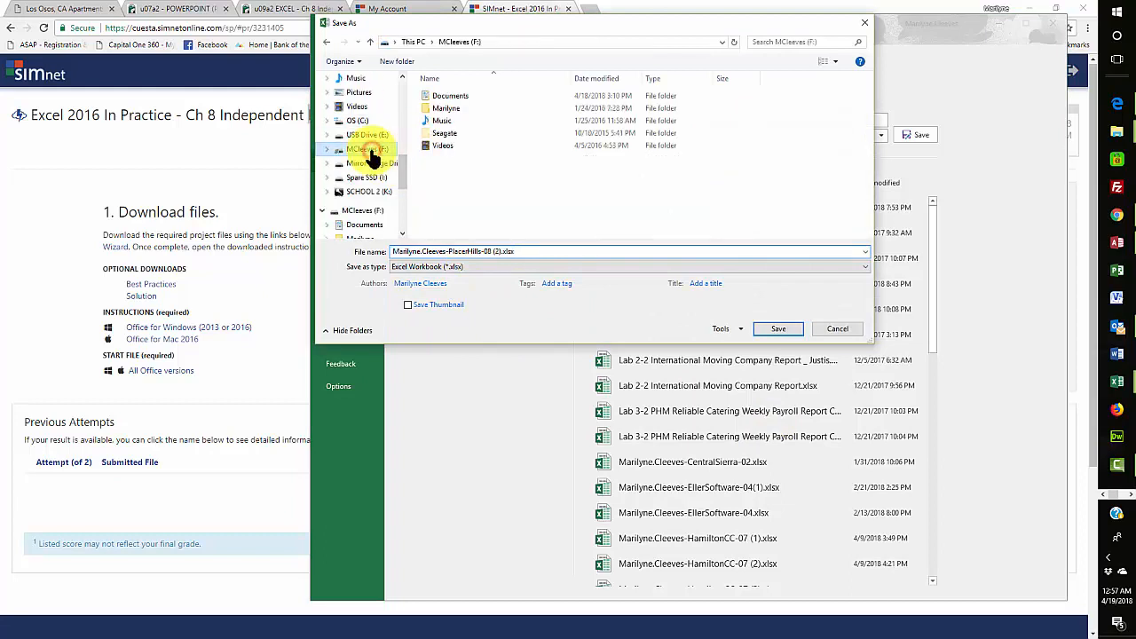
pyautogui.doubleClick(448, 95)
pyautogui.scroll(-3, 491, 185)
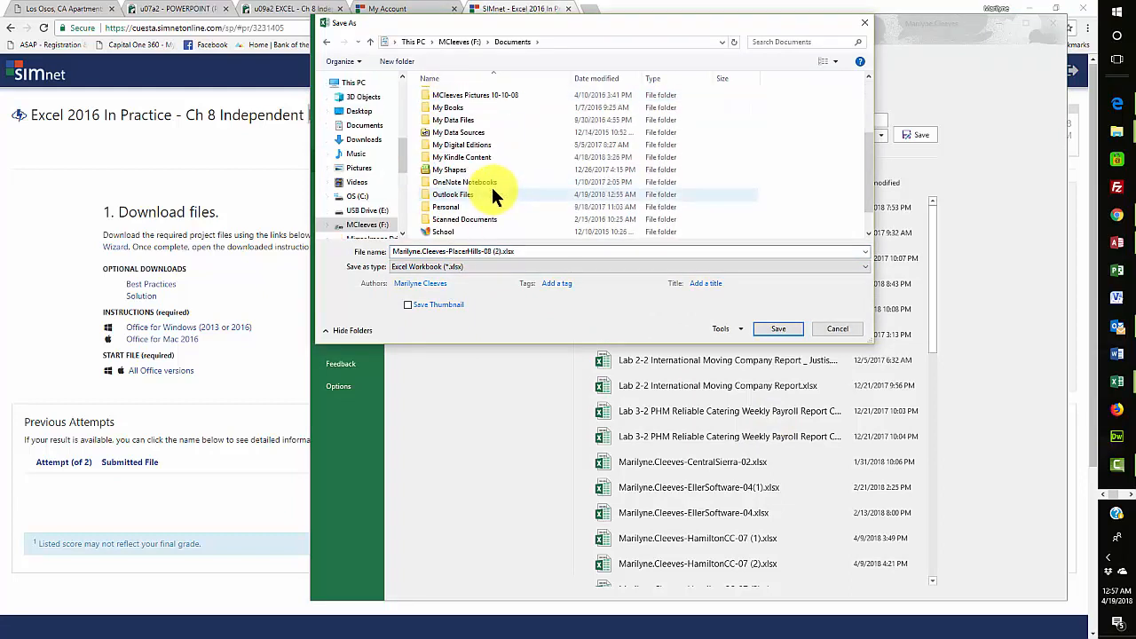
pyautogui.click(449, 206)
pyautogui.doubleClick(449, 207)
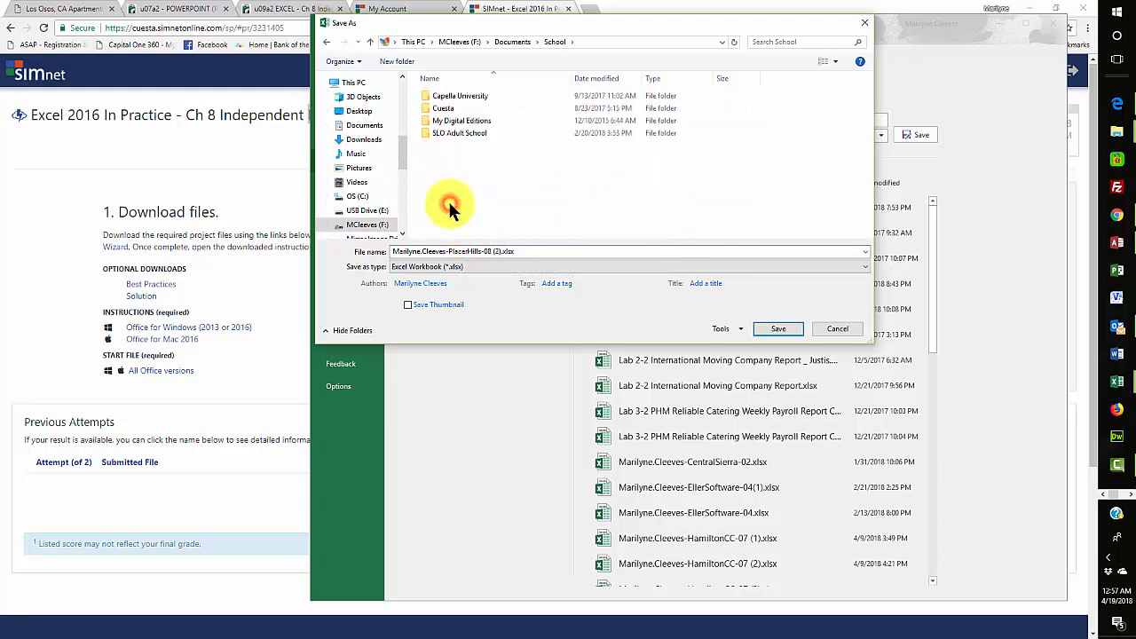
pyautogui.doubleClick(436, 109)
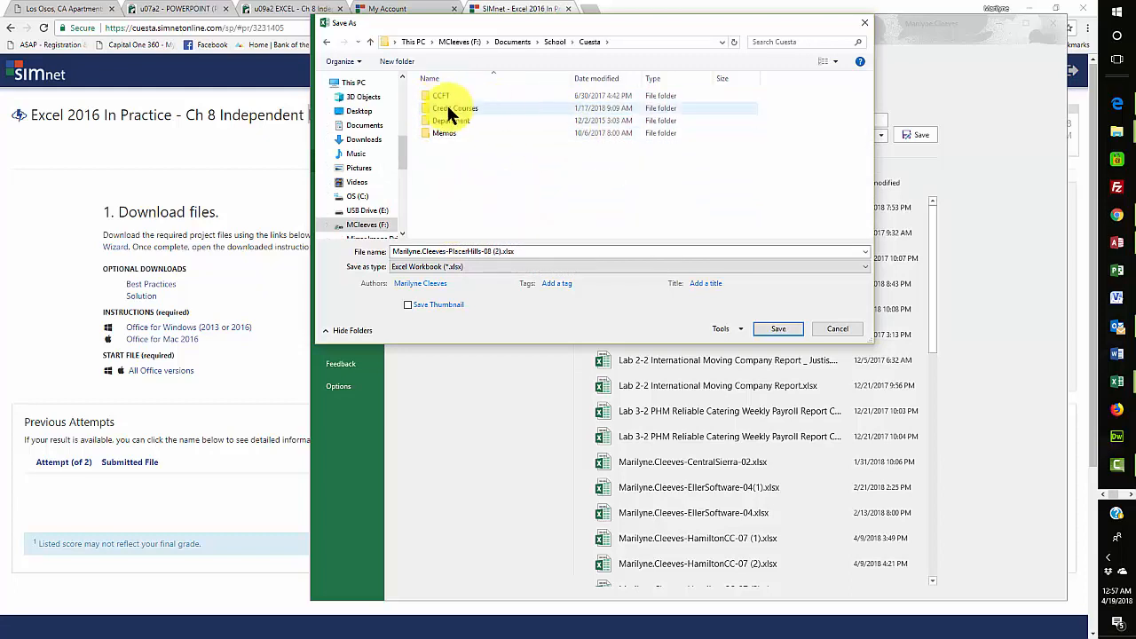
pyautogui.doubleClick(446, 107)
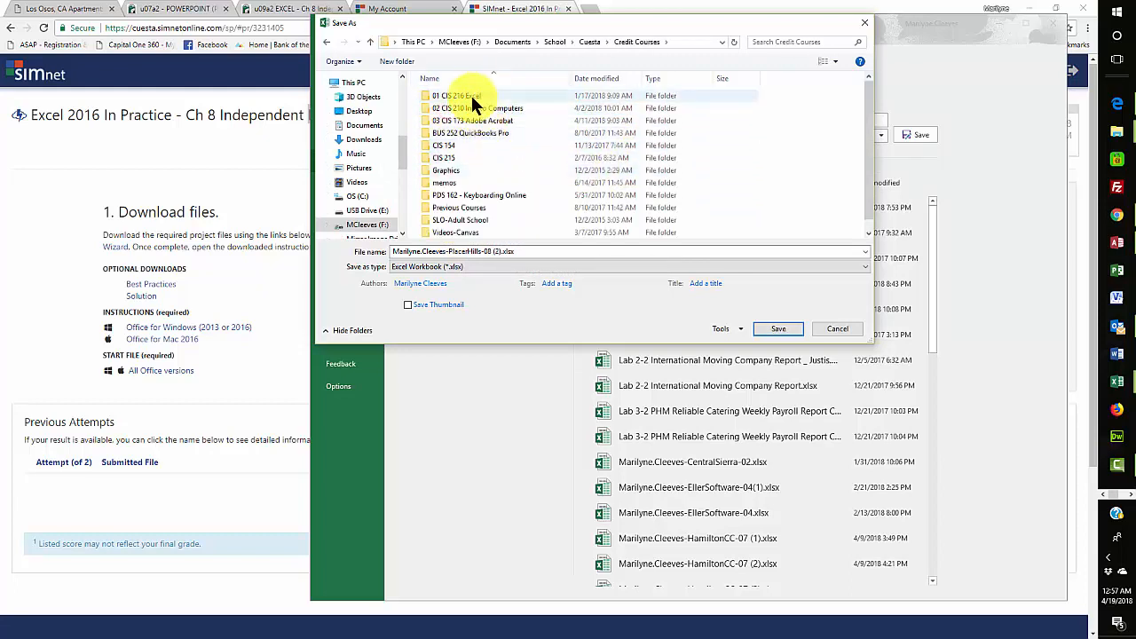
pyautogui.doubleClick(470, 95)
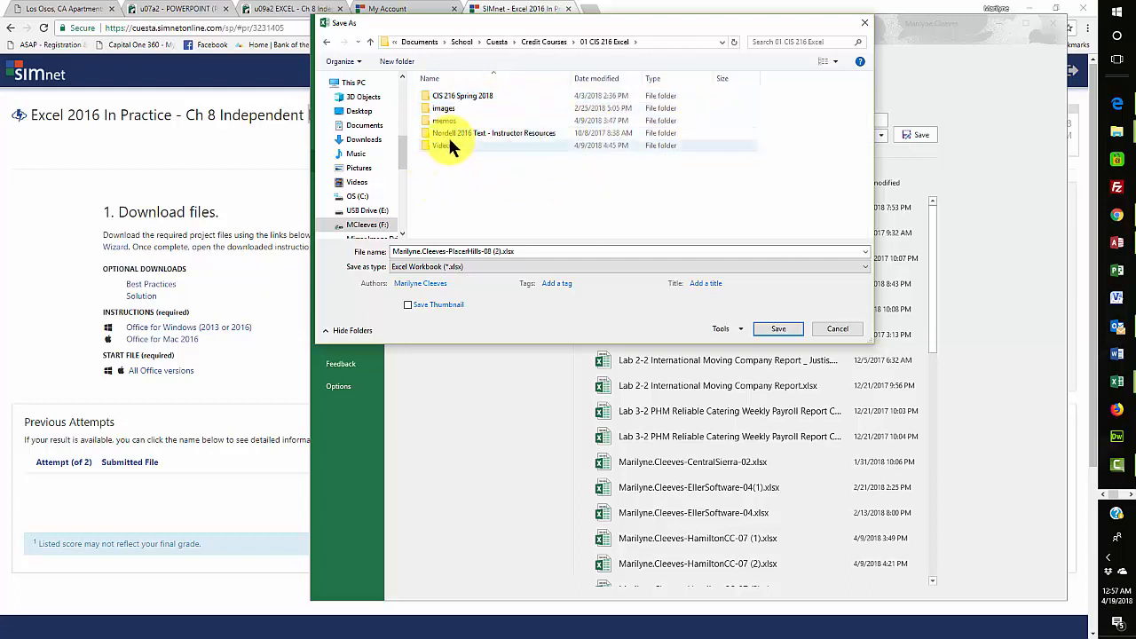
pyautogui.doubleClick(471, 96)
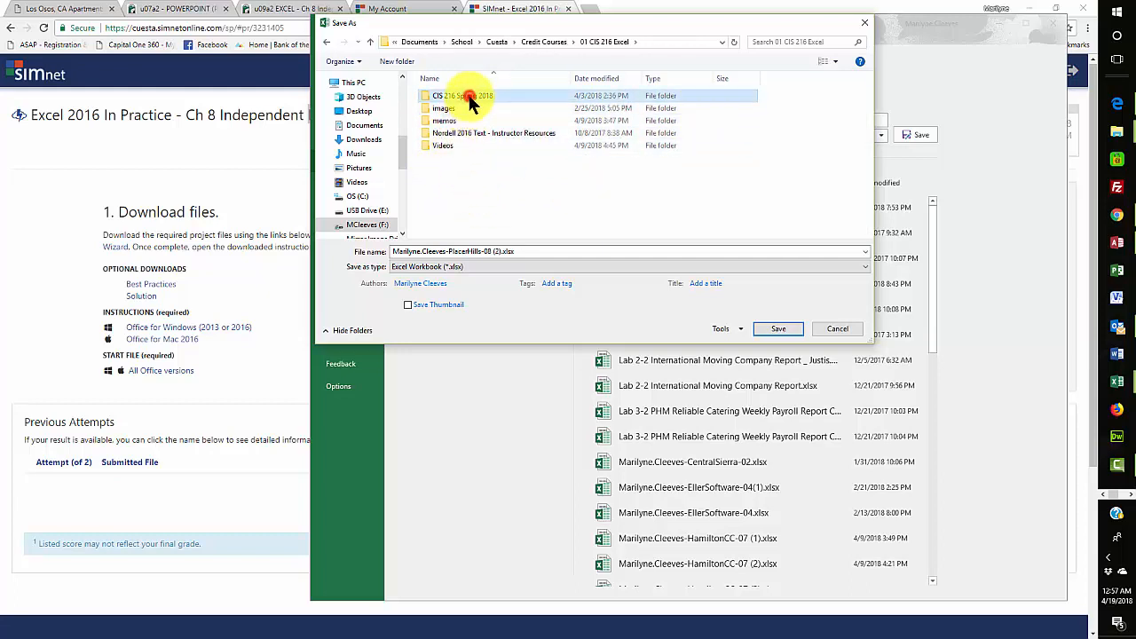
pyautogui.click(464, 120)
pyautogui.doubleClick(464, 120)
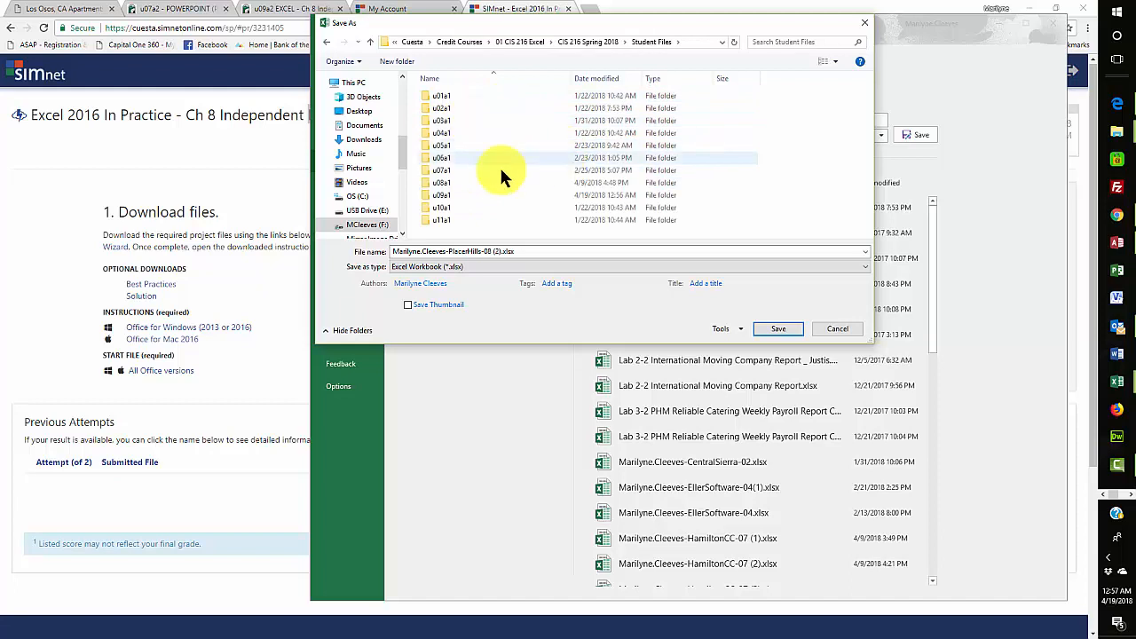
# Save the workbook in the u09a1 folder, replacing the existing PlacerHills-08 file.
pyautogui.doubleClick(450, 175)
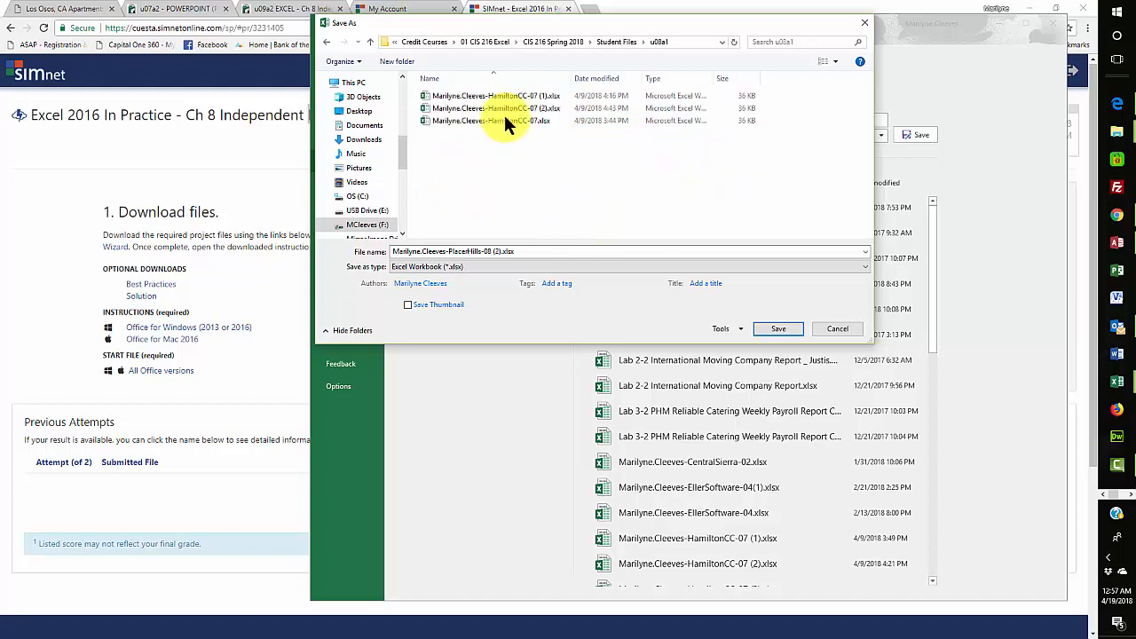
pyautogui.click(623, 45)
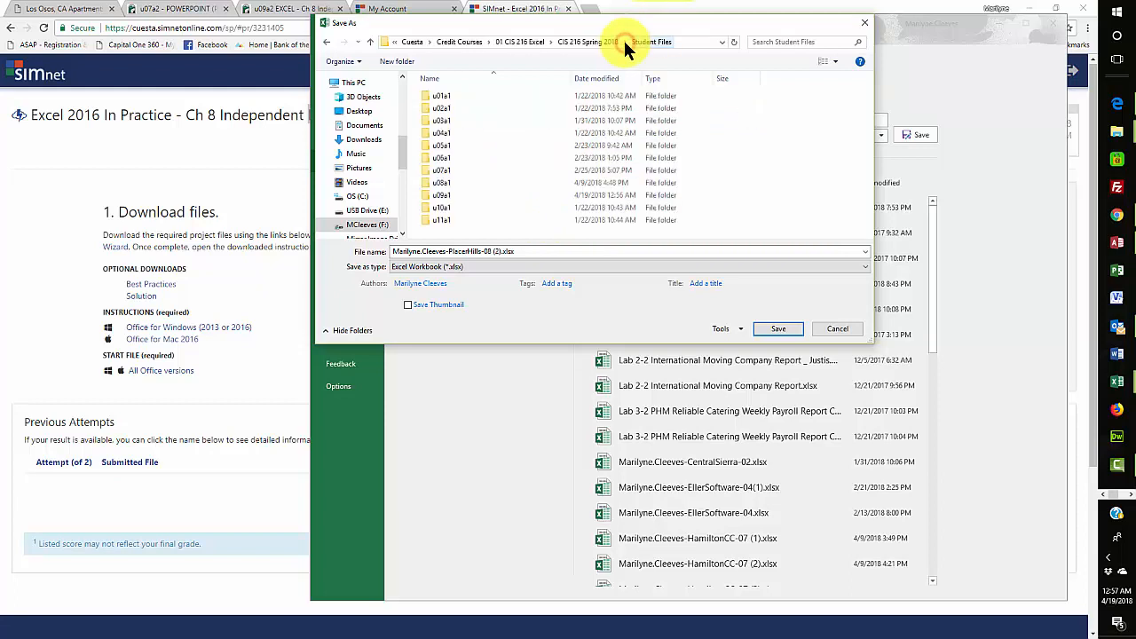
pyautogui.click(442, 197)
pyautogui.doubleClick(442, 196)
pyautogui.click(453, 96)
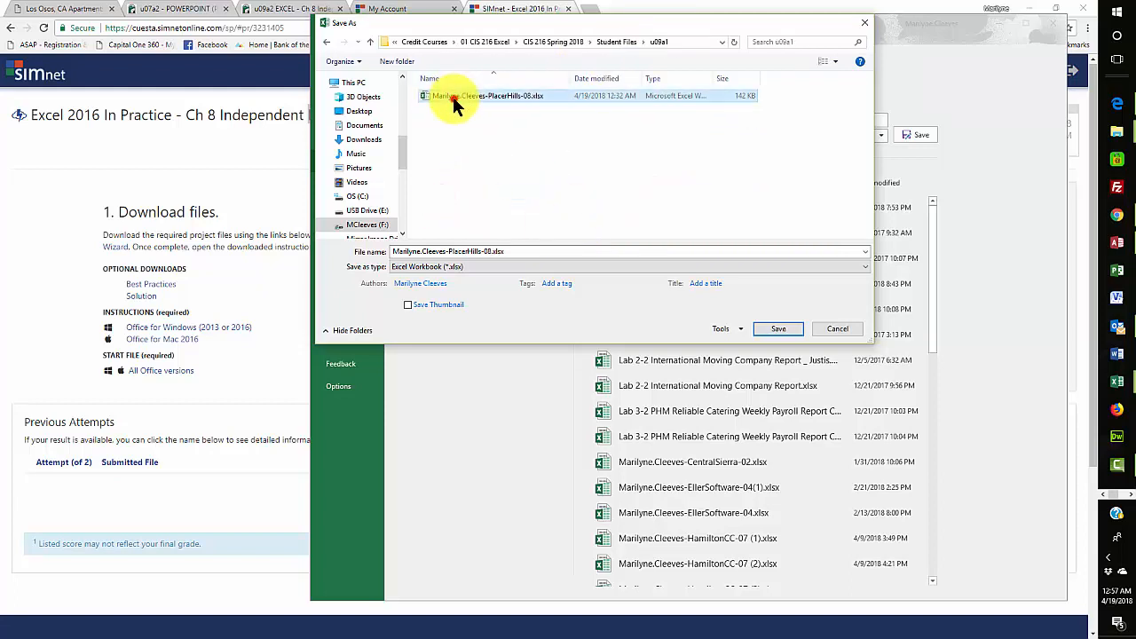
pyautogui.click(784, 326)
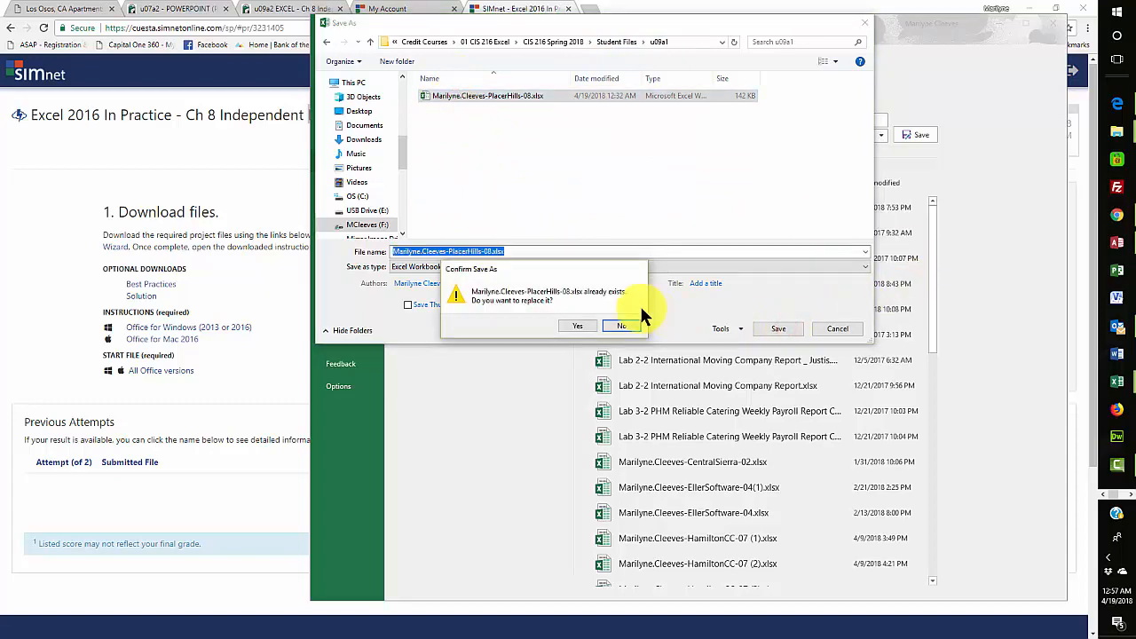
pyautogui.click(585, 323)
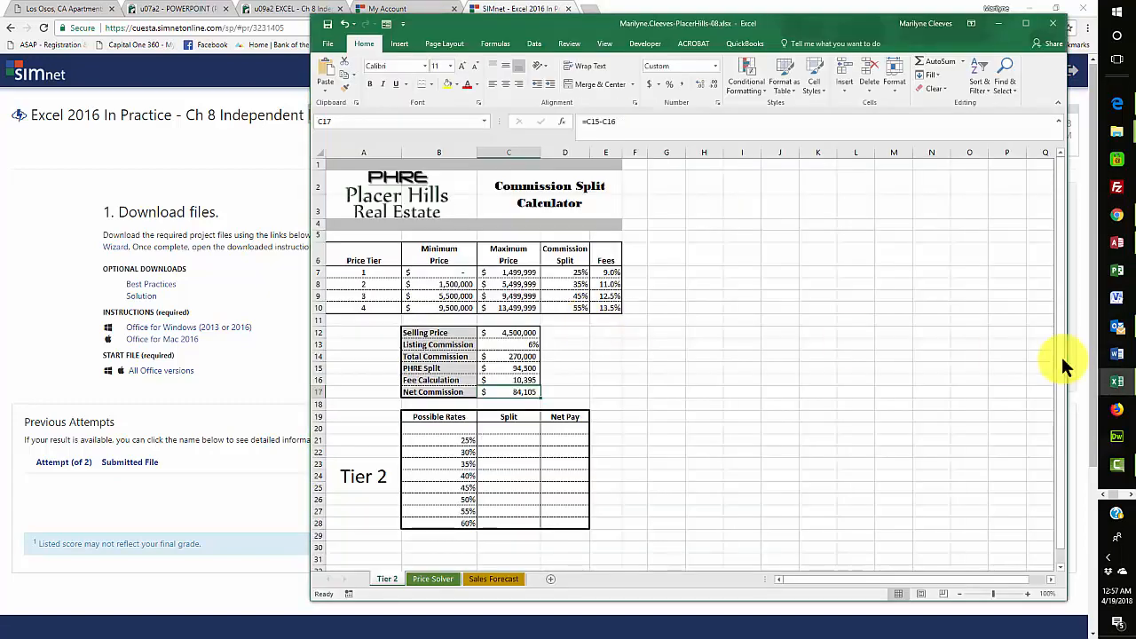
# Maximize the workbook window, display the Tier 2 sheet's formulas, and widen column C to fit the full IF formulas.
pyautogui.click(1025, 23)
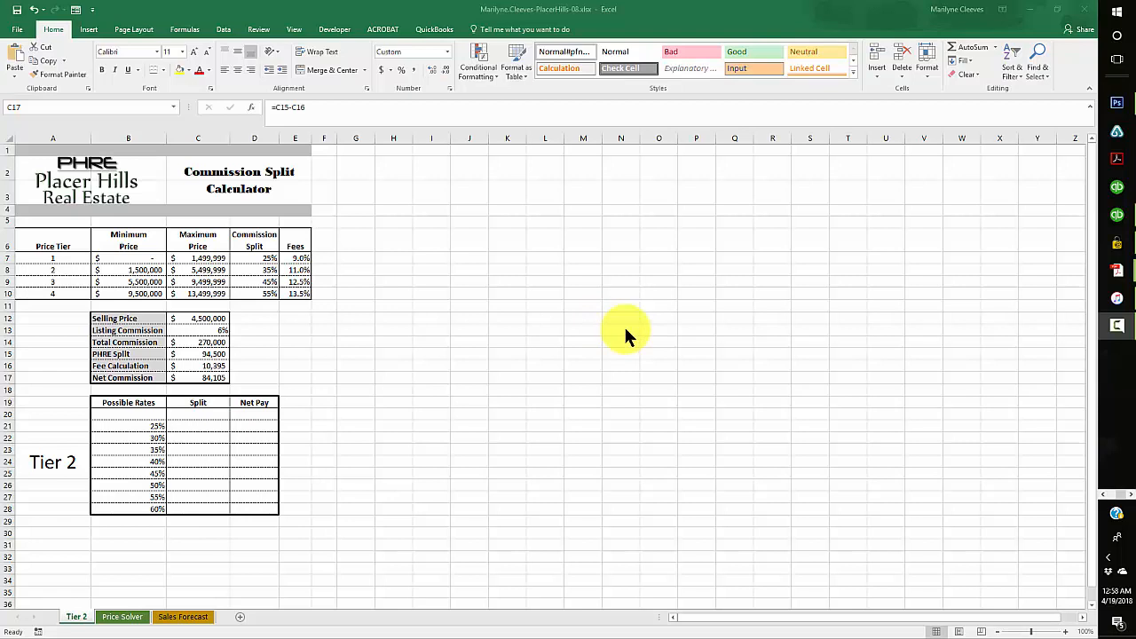
pyautogui.click(343, 341)
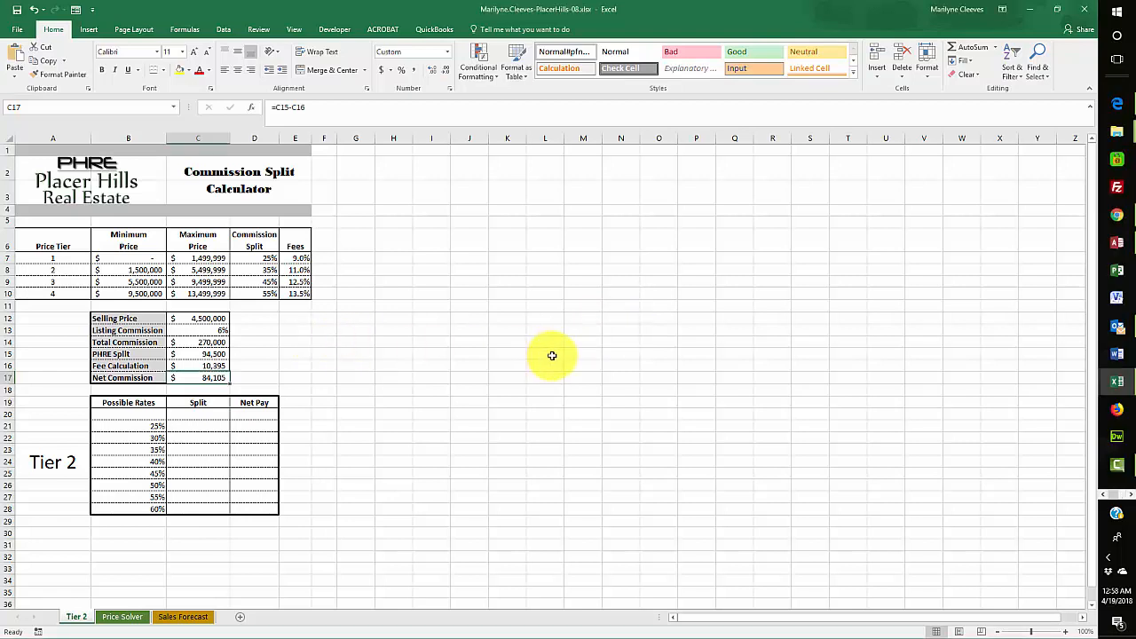
pyautogui.hotkey('ctrl', '`')
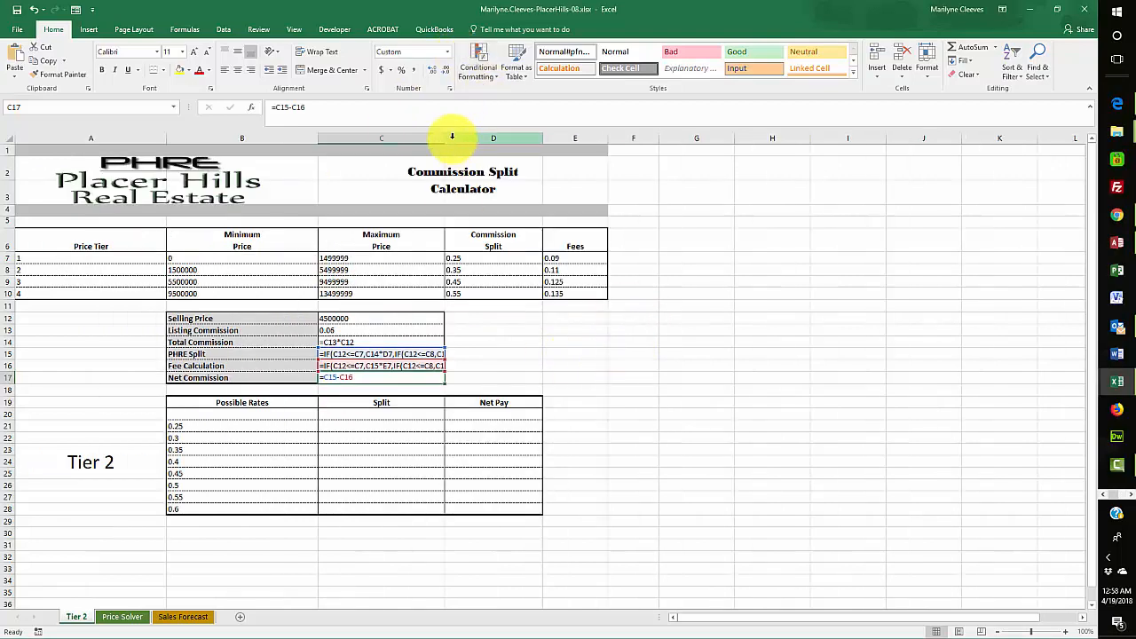
pyautogui.moveTo(443, 136); pyautogui.dragTo(639, 138)
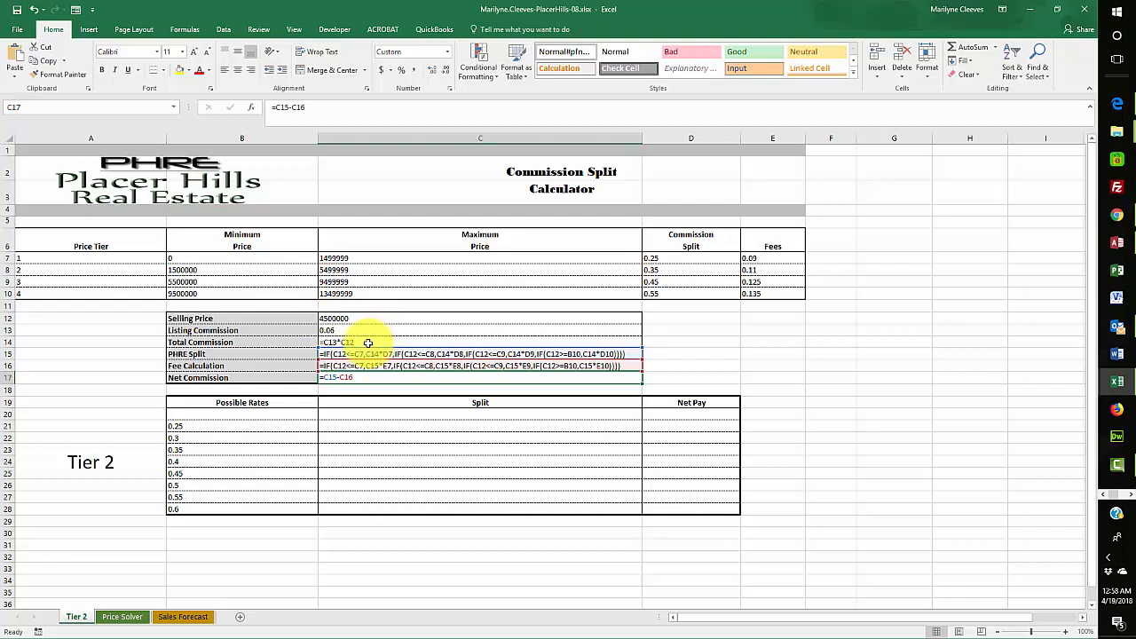
# Examine the Total Commission and PHRE Split formulas in C14 and C15, and switch the sheet back to showing values.
pyautogui.click(363, 342)
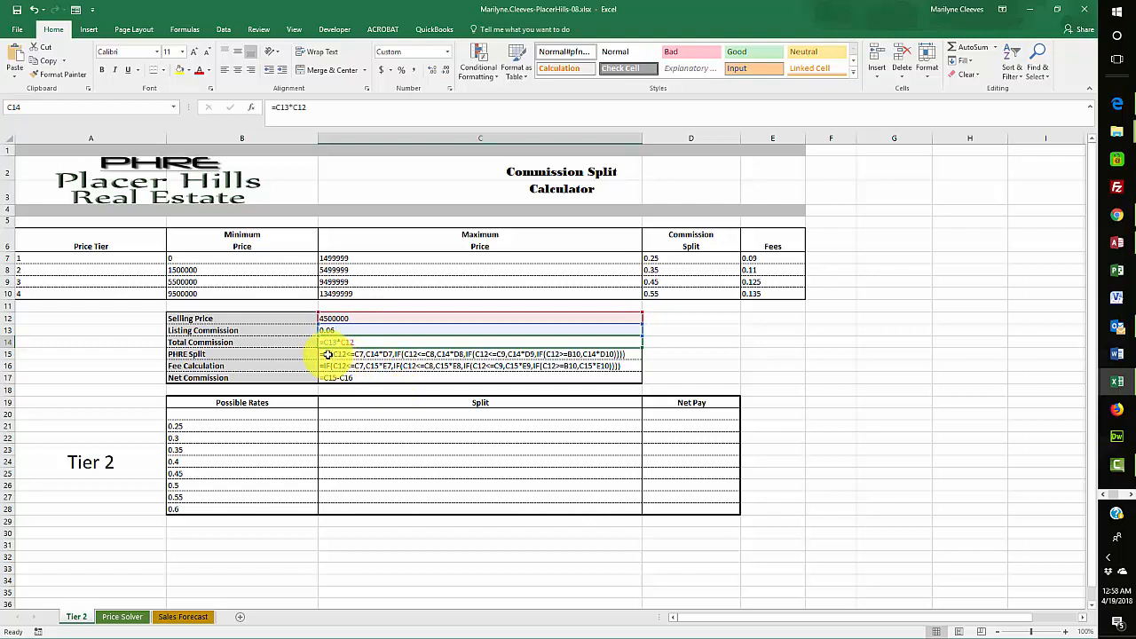
pyautogui.click(326, 354)
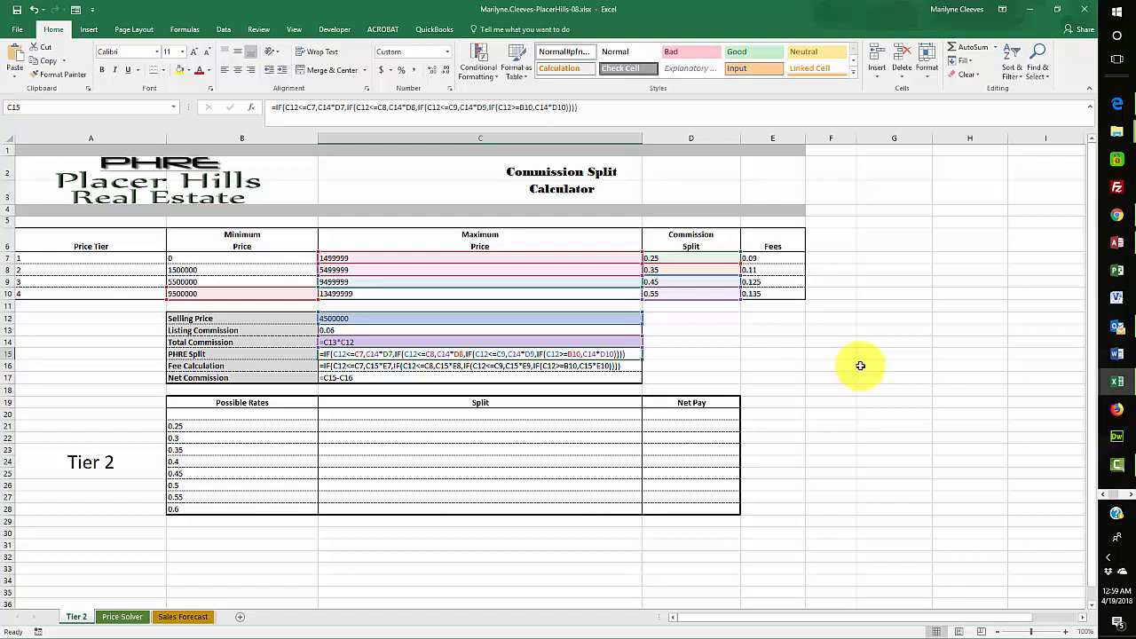
pyautogui.hotkey('ctrl', '`')
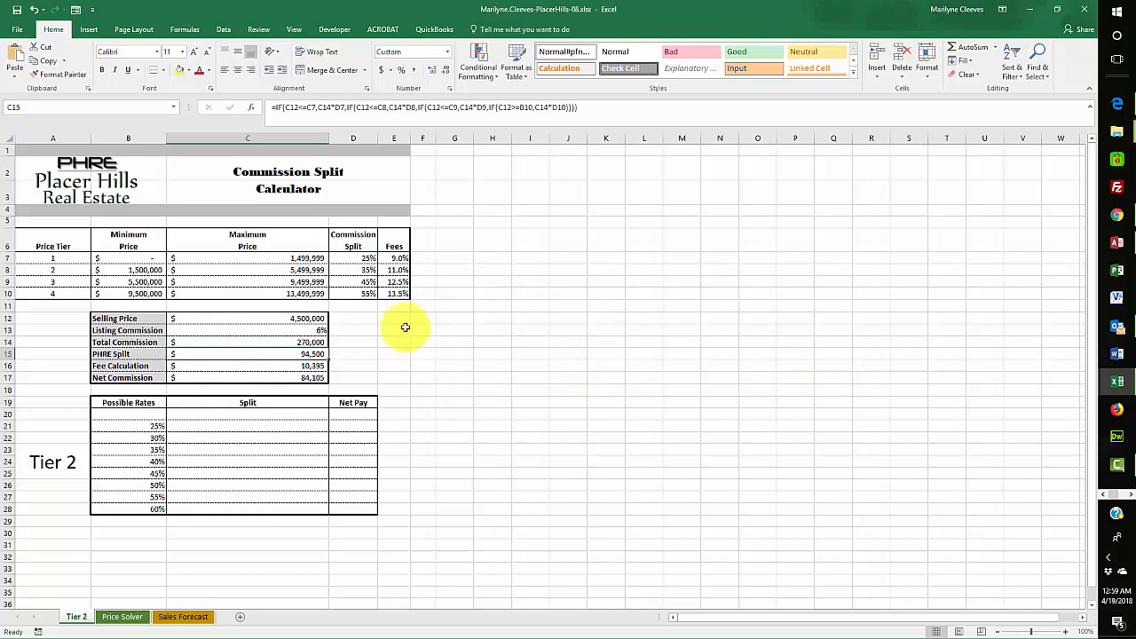
# Enter the formula =C15 in C20 under Split to reference the PHRE Split amount.
pyautogui.hotkey('alt', 'Tab')
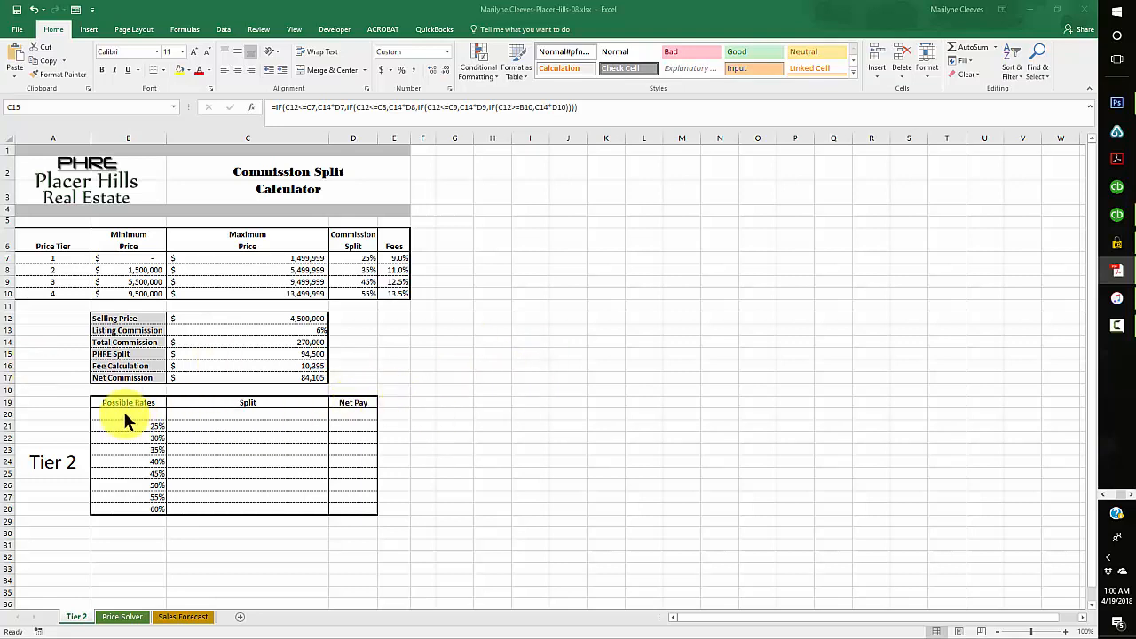
pyautogui.click(242, 414)
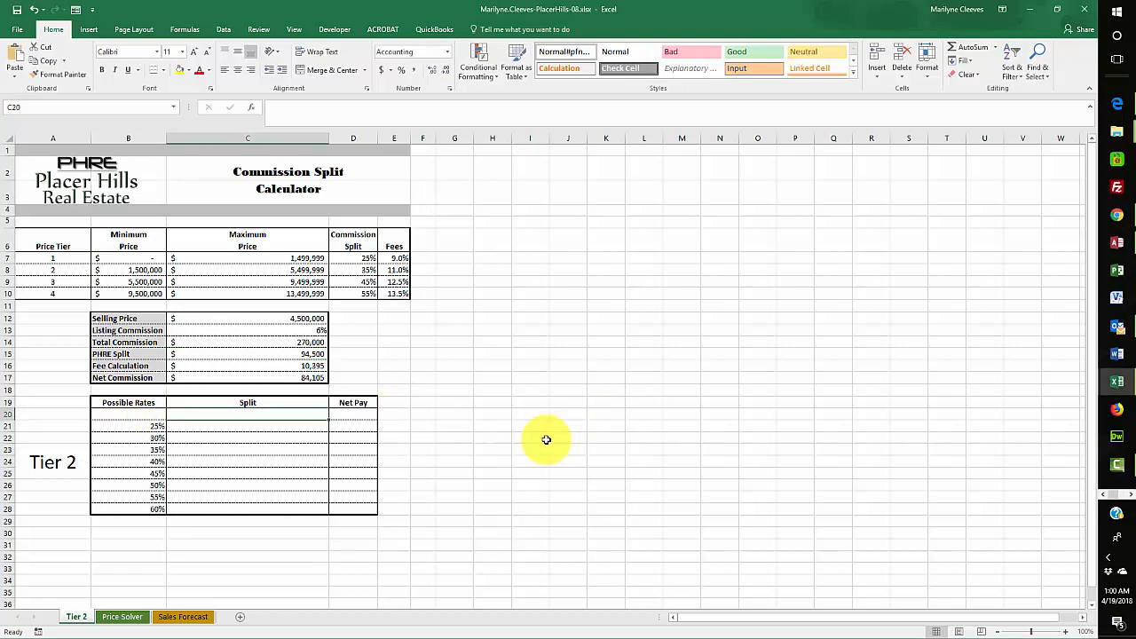
pyautogui.write('=')
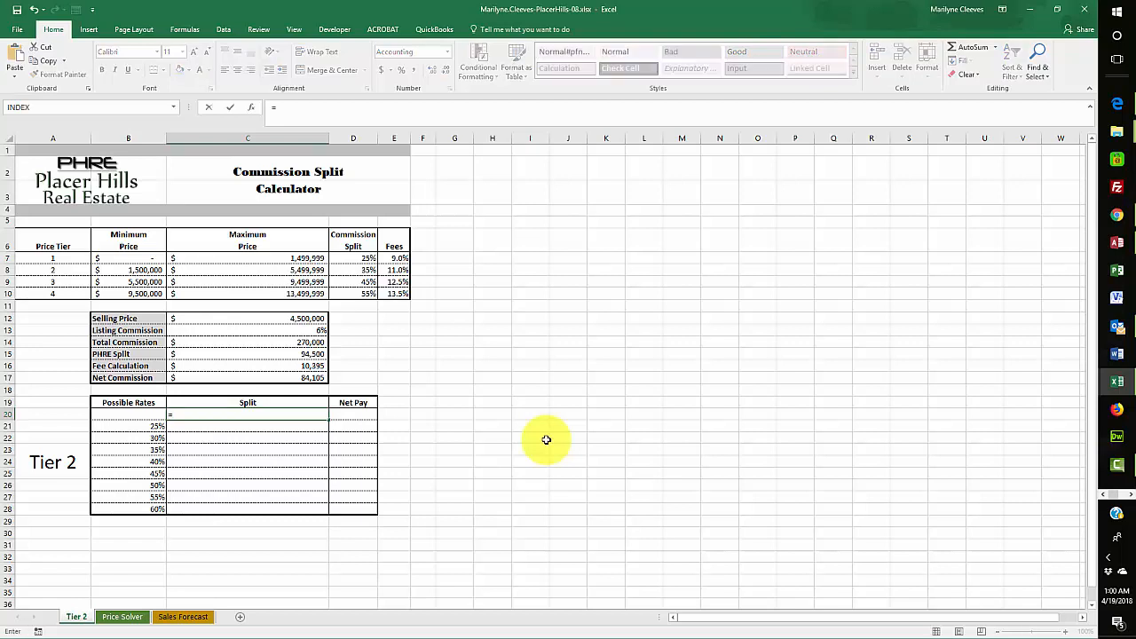
pyautogui.click(268, 356)
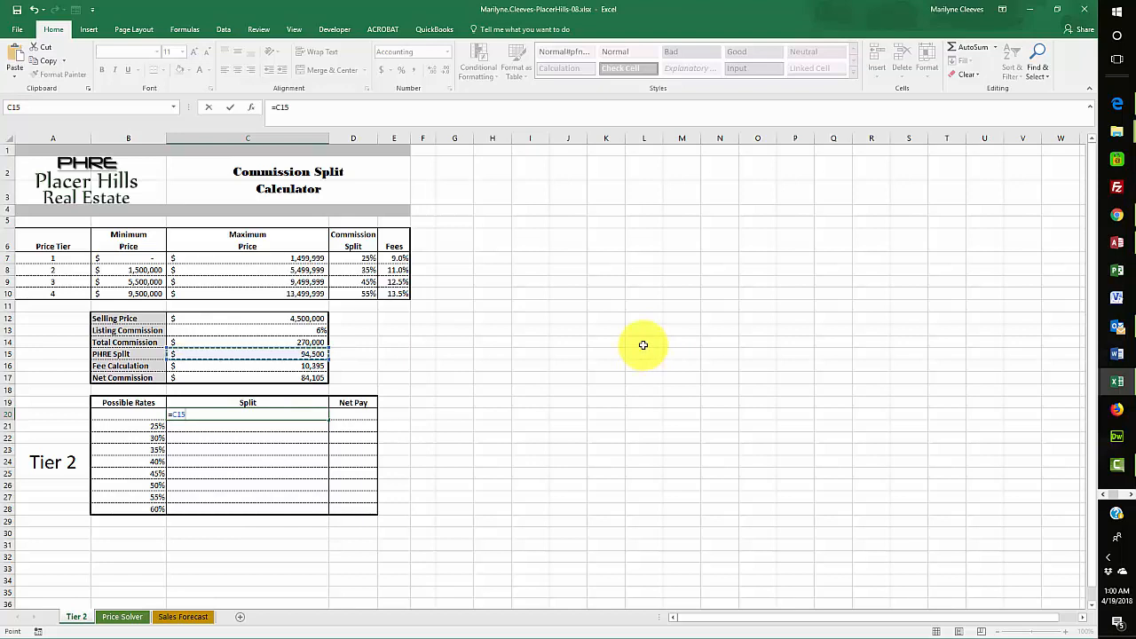
pyautogui.press('Return')
# Enter the formula =C17 in D20 under Net Pay to reference the Net Commission amount.
pyautogui.click(349, 414)
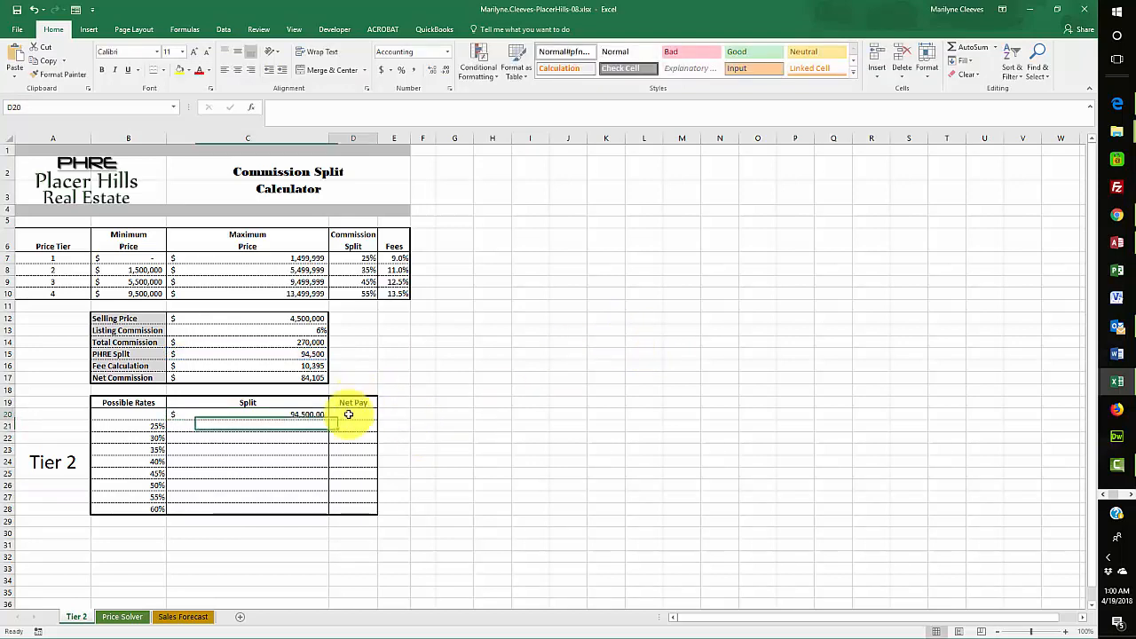
pyautogui.write('=')
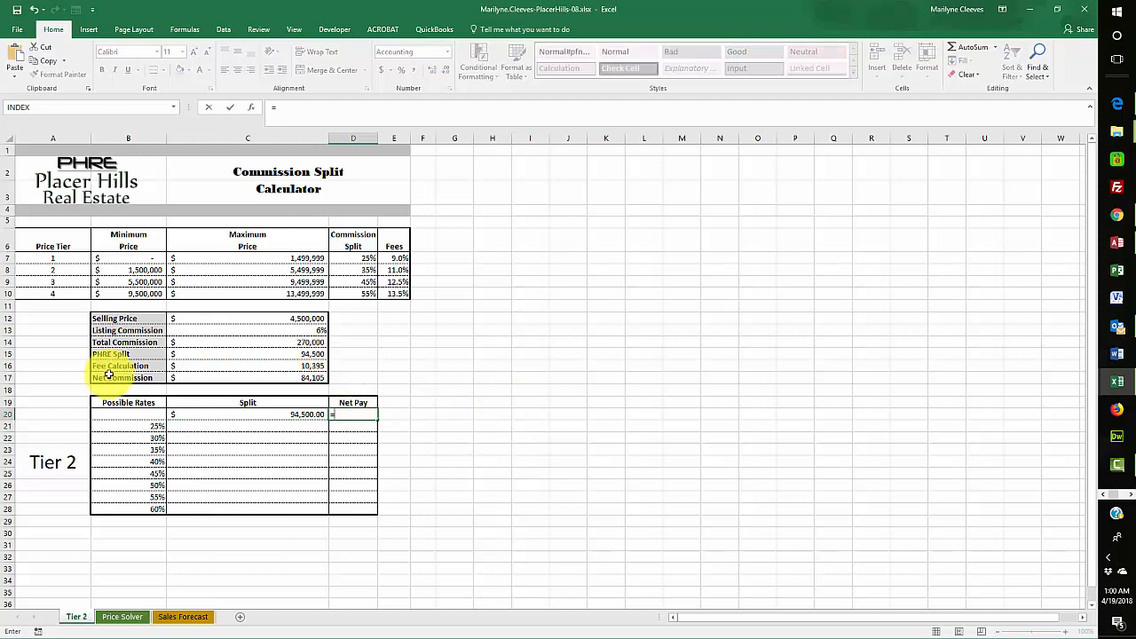
pyautogui.click(286, 378)
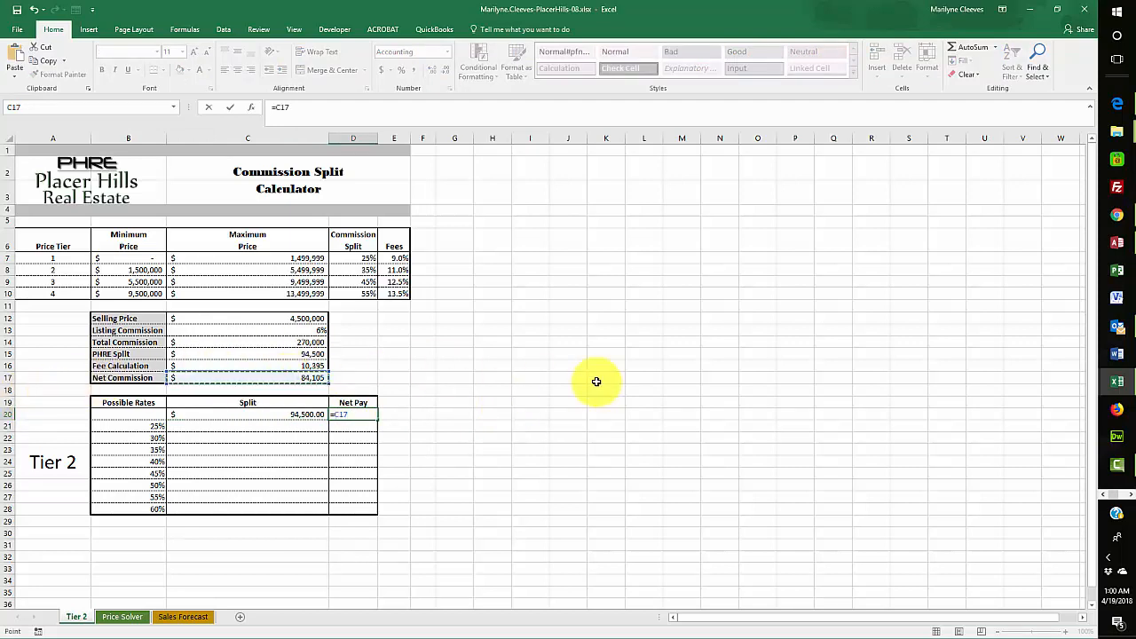
pyautogui.press('Return')
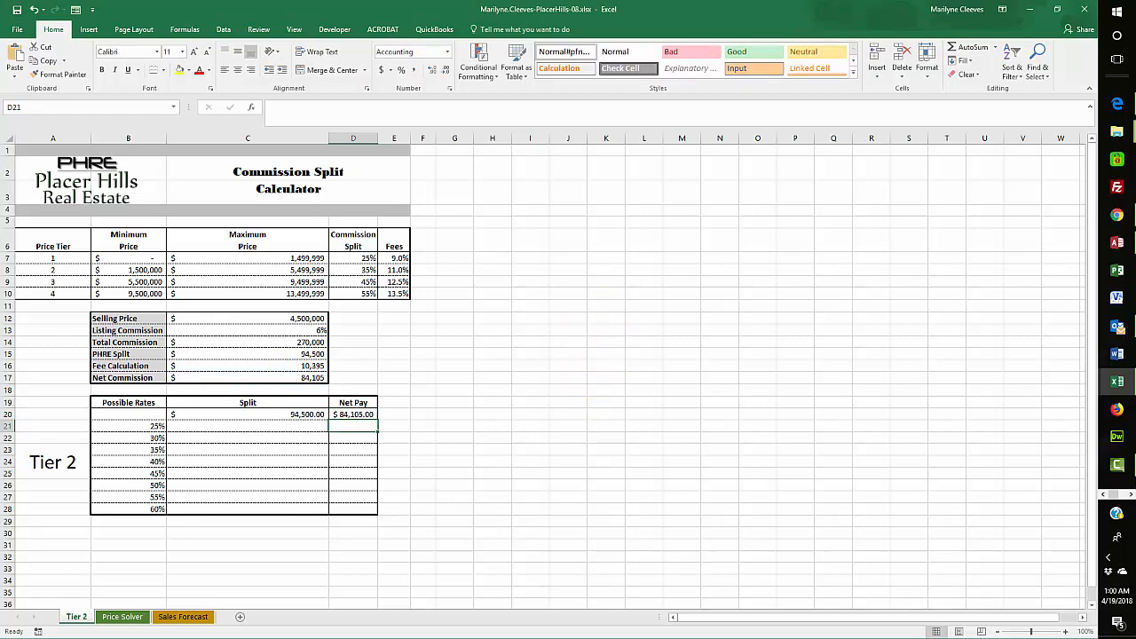
# Create a one-variable data table in B20:D28 with D8 as the column input cell, and widen columns D and E.
pyautogui.hotkey('alt', 'Tab')
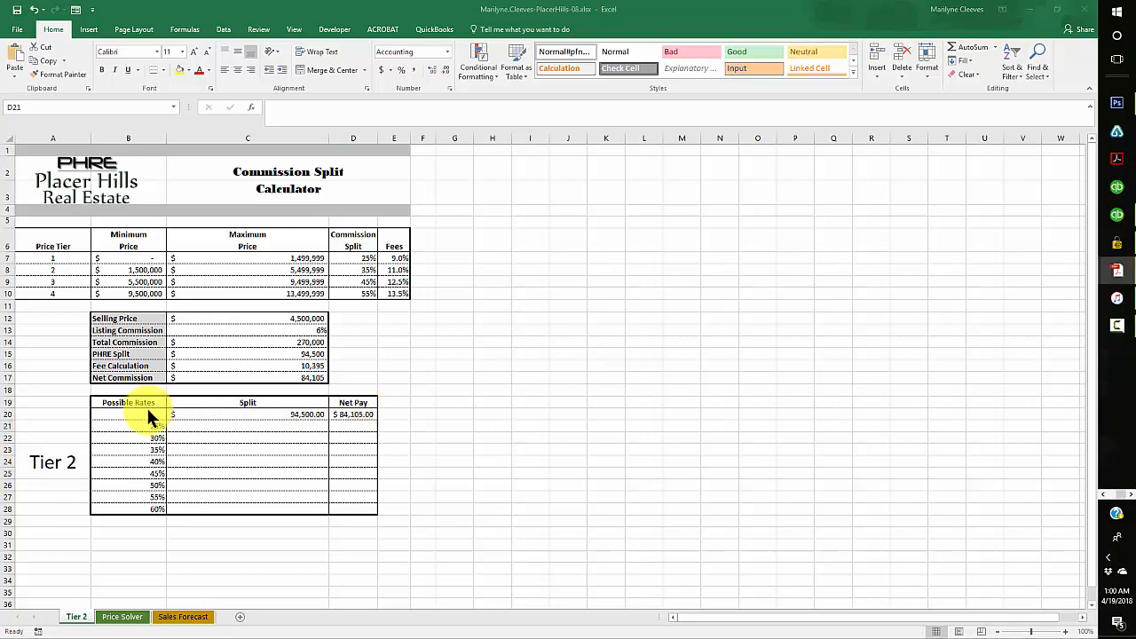
pyautogui.moveTo(146, 414); pyautogui.dragTo(364, 512)
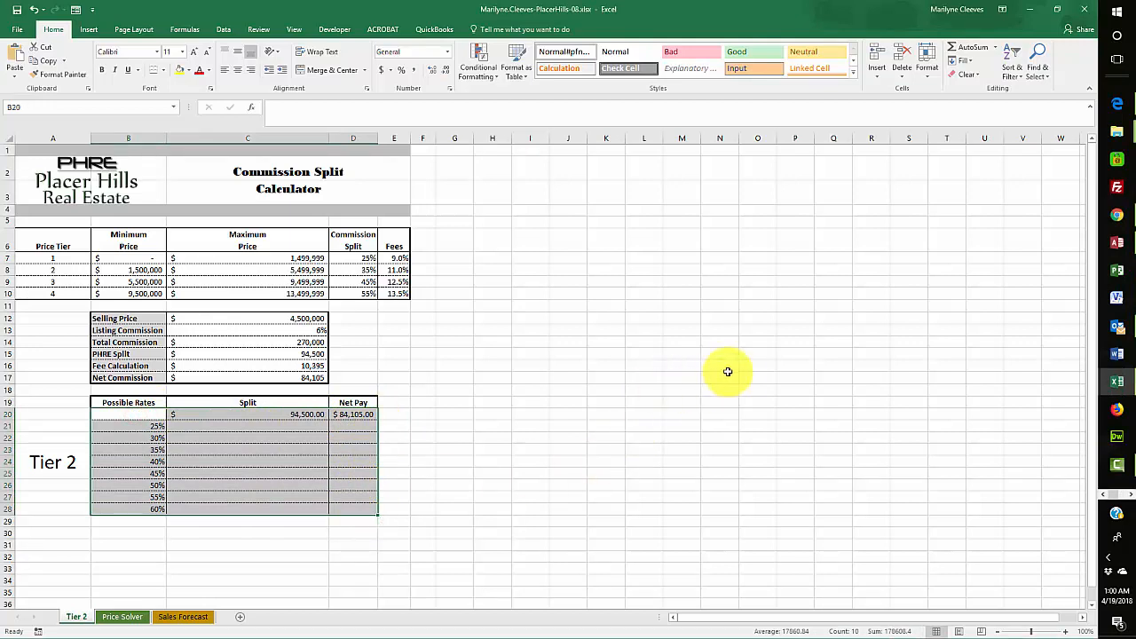
pyautogui.click(222, 29)
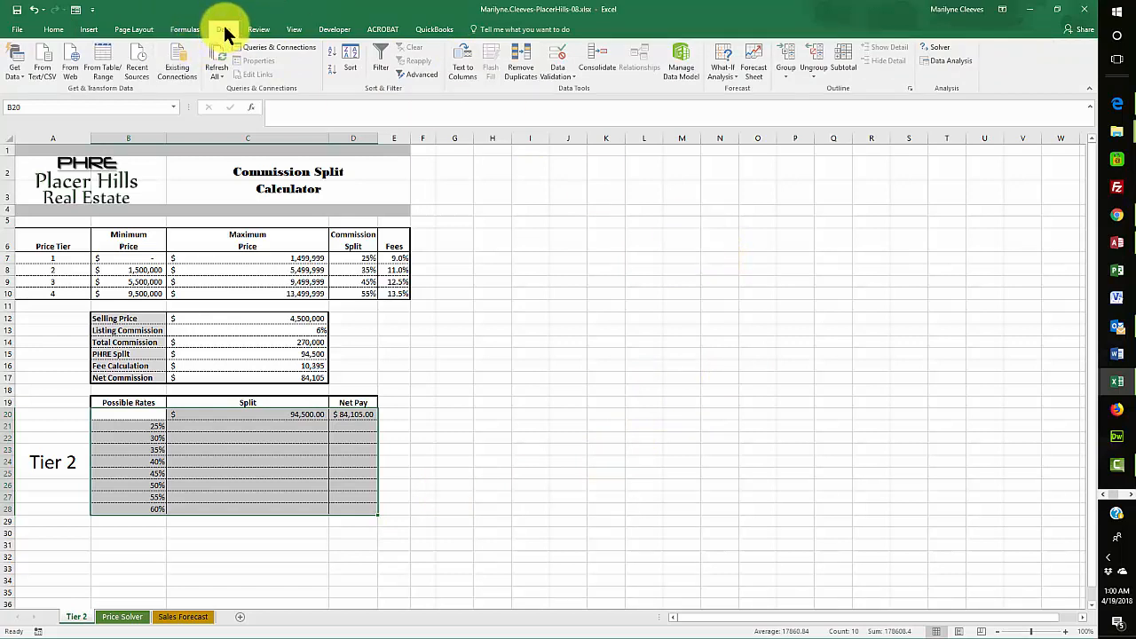
pyautogui.click(726, 78)
pyautogui.click(749, 118)
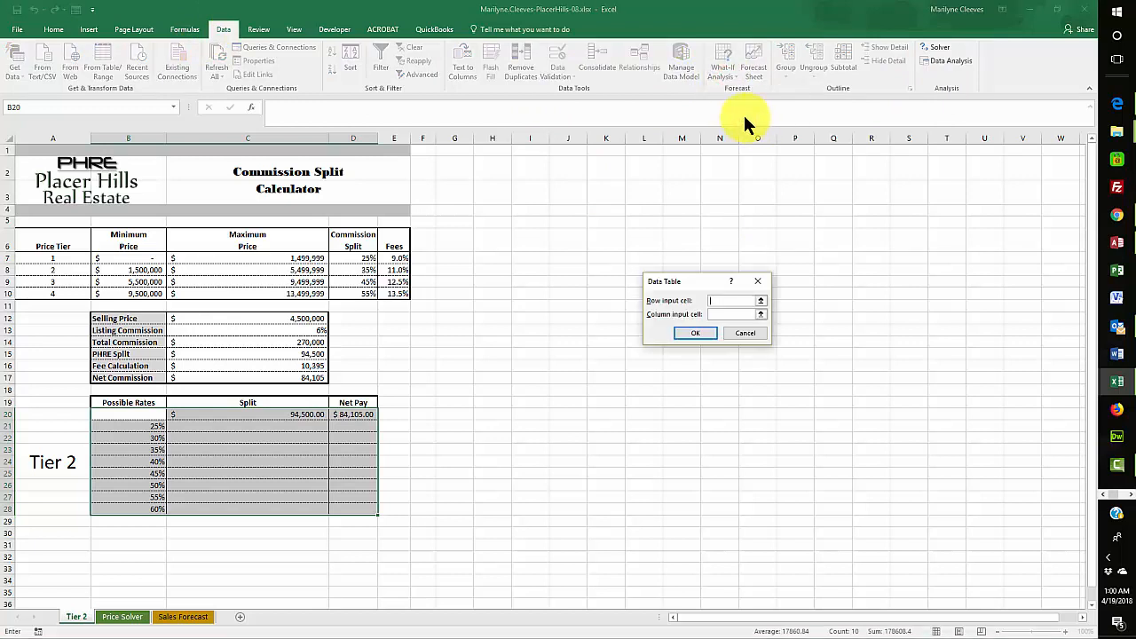
pyautogui.click(718, 314)
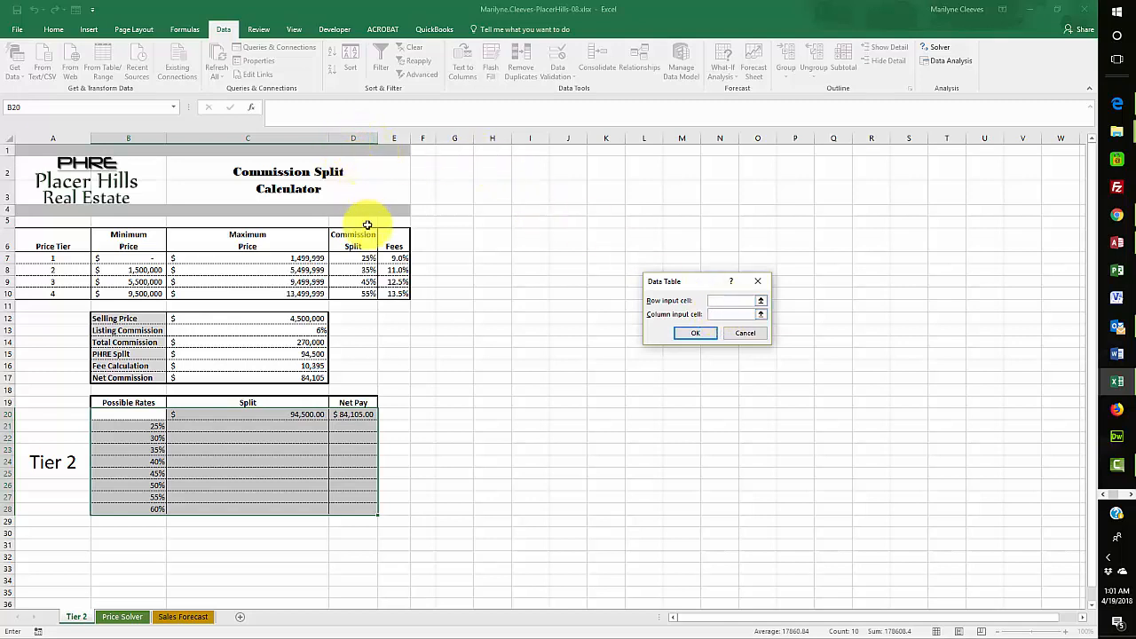
pyautogui.click(362, 270)
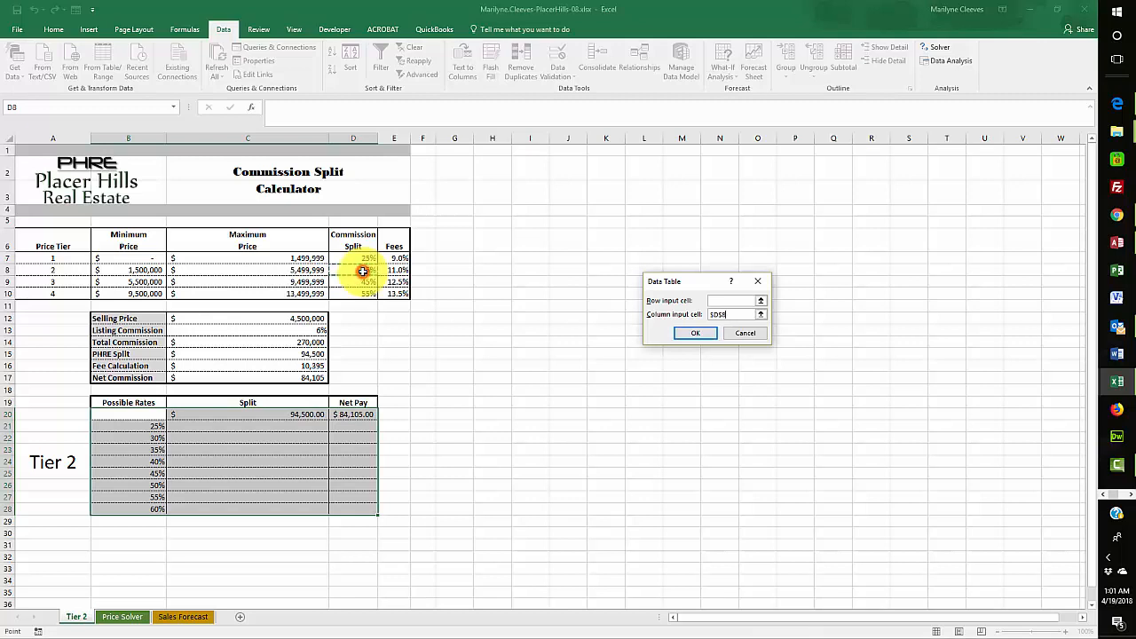
pyautogui.click(698, 334)
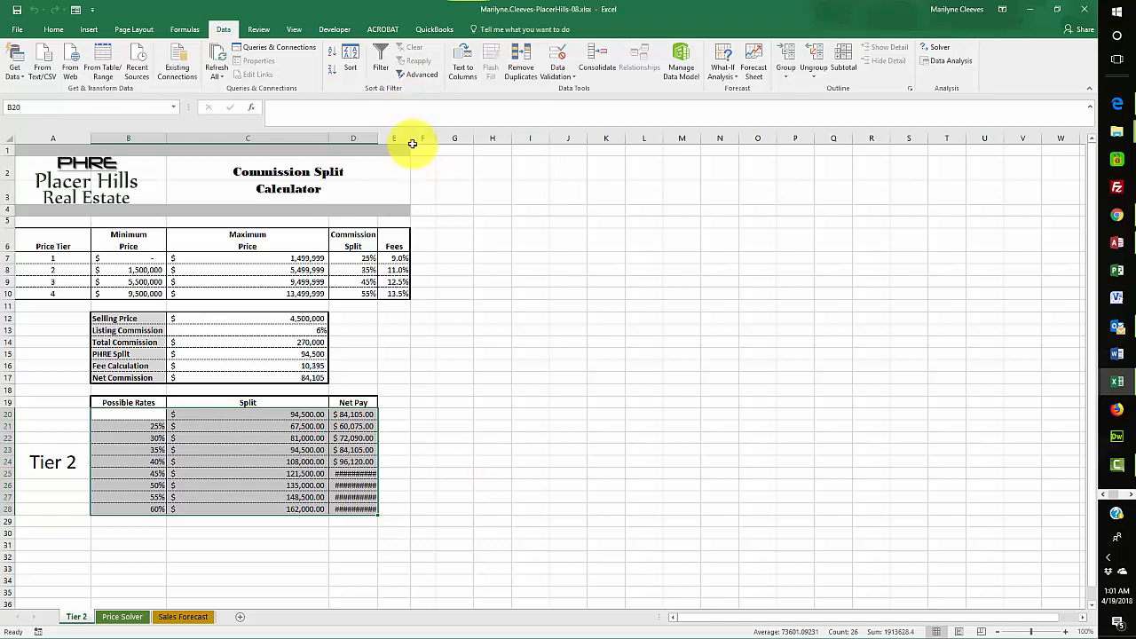
pyautogui.moveTo(411, 137); pyautogui.dragTo(446, 134)
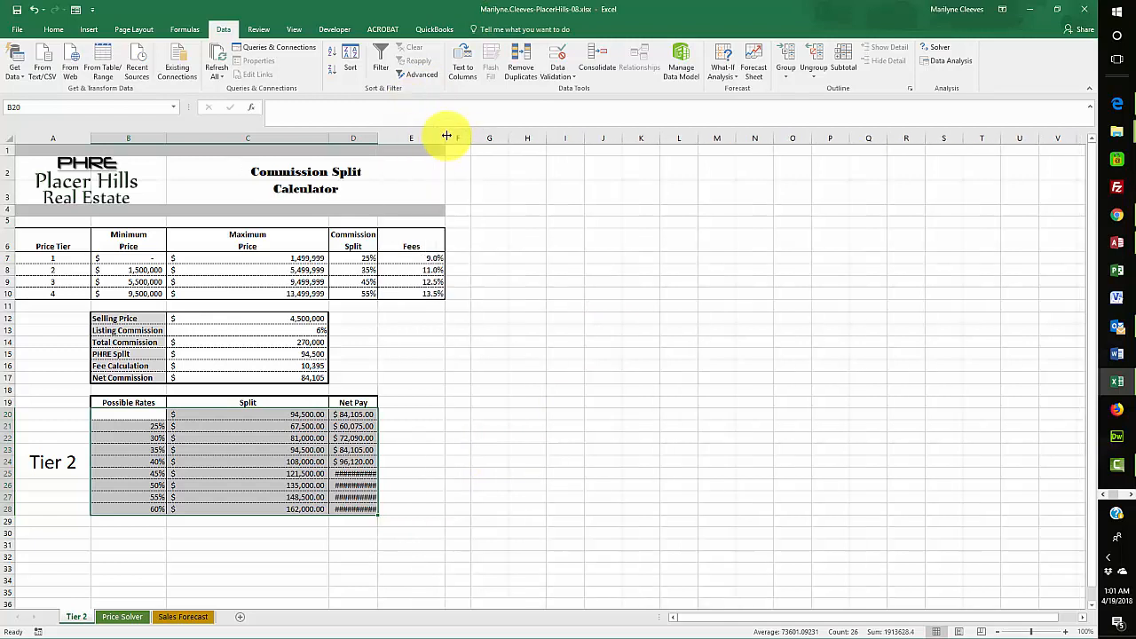
pyautogui.moveTo(378, 138); pyautogui.dragTo(402, 137)
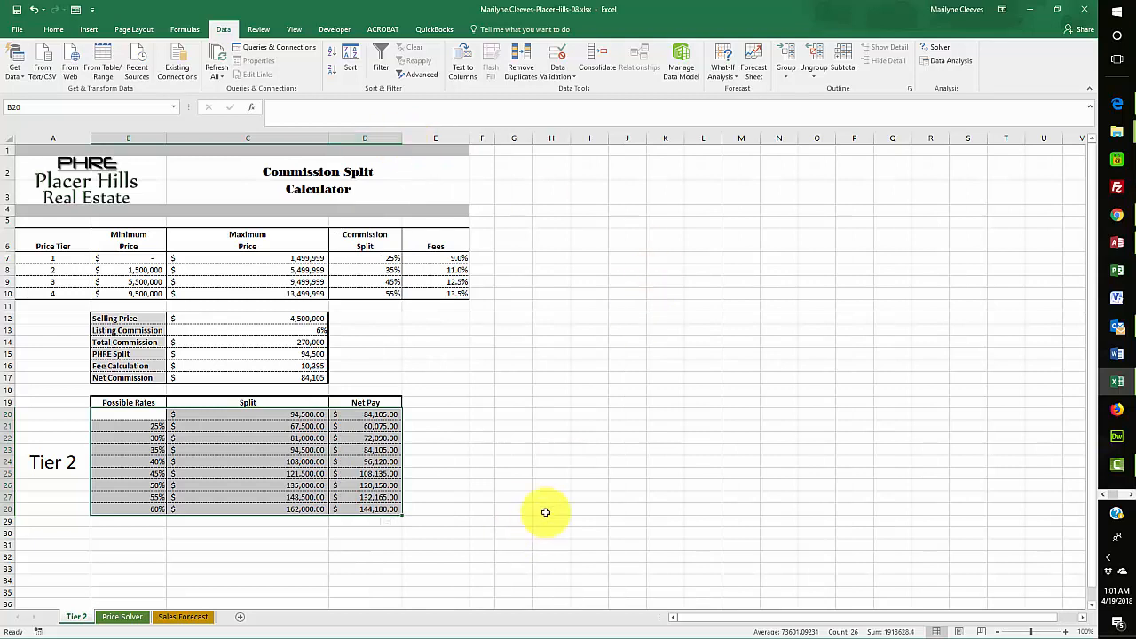
# Format the Split and Net Pay amounts in C20:D28 with no decimal places, and narrow column C.
pyautogui.click(263, 415)
pyautogui.moveTo(271, 416); pyautogui.dragTo(362, 509)
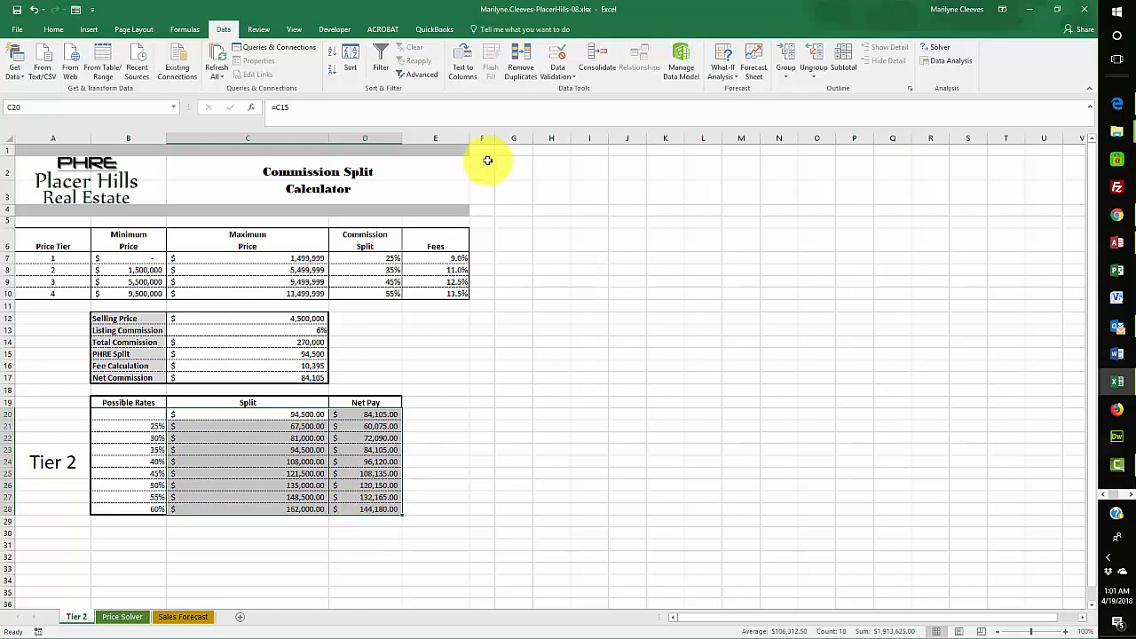
pyautogui.click(53, 29)
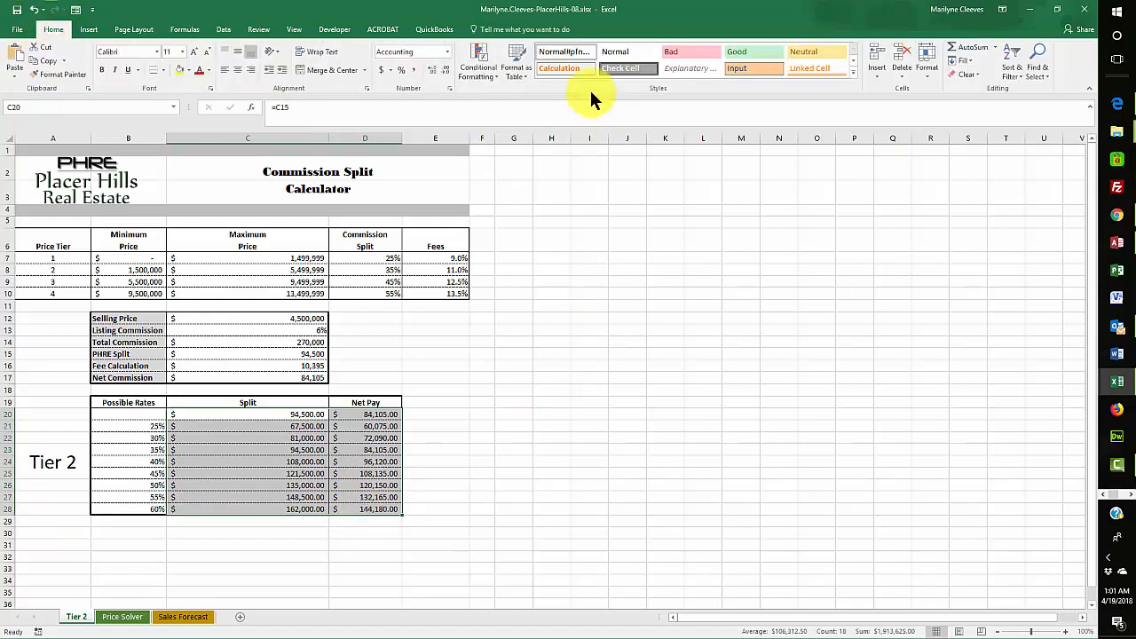
pyautogui.click(441, 73)
pyautogui.click(441, 73)
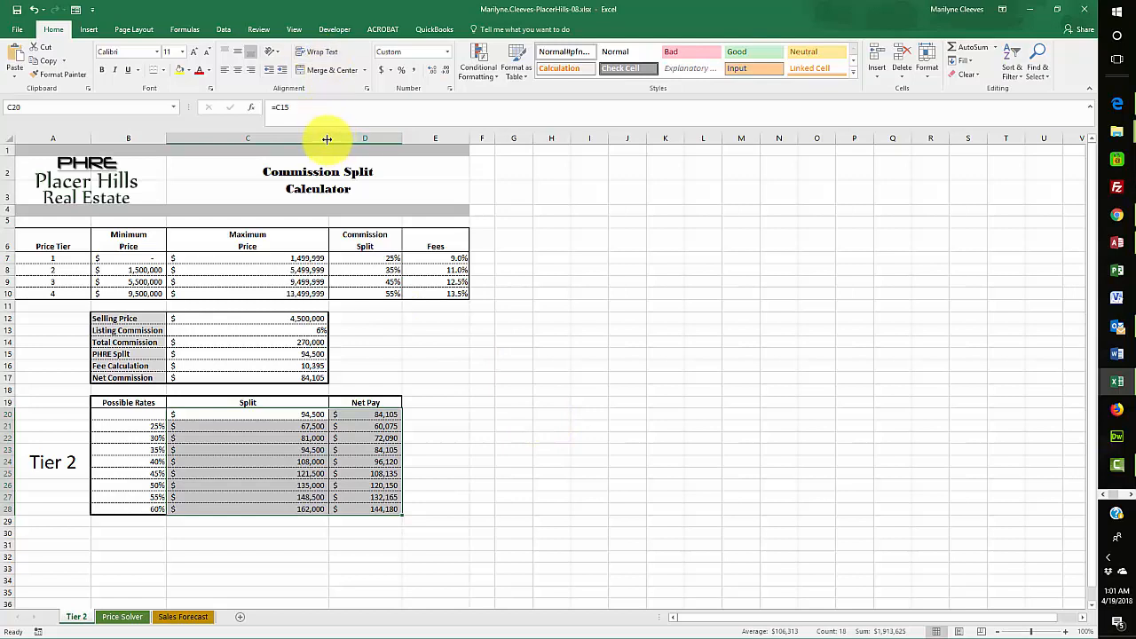
pyautogui.moveTo(329, 140); pyautogui.dragTo(273, 144)
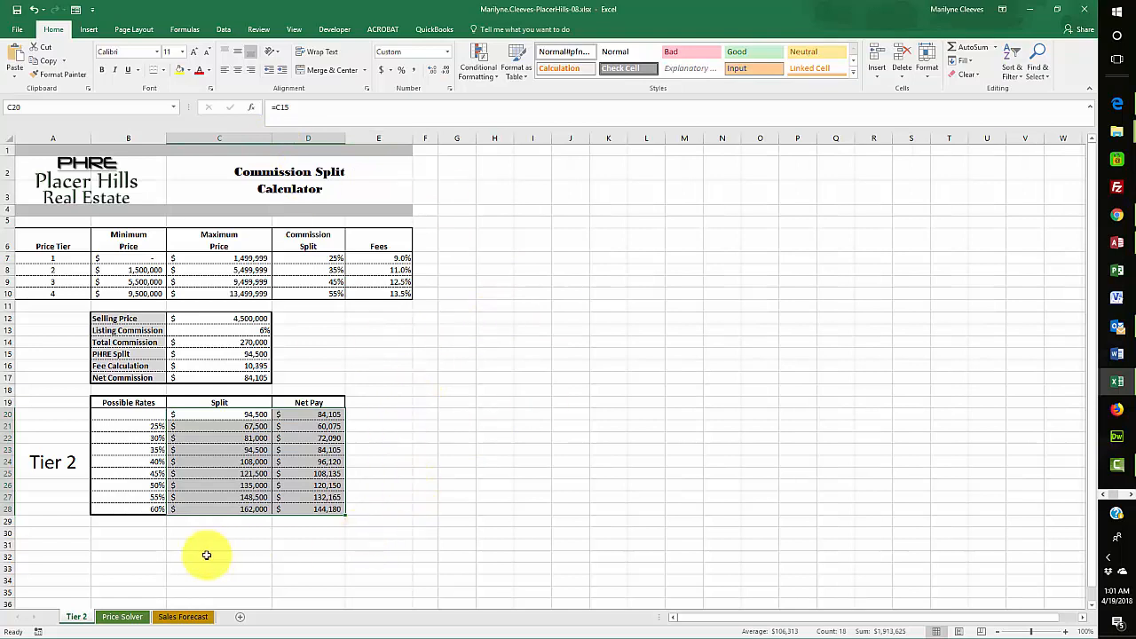
pyautogui.click(187, 519)
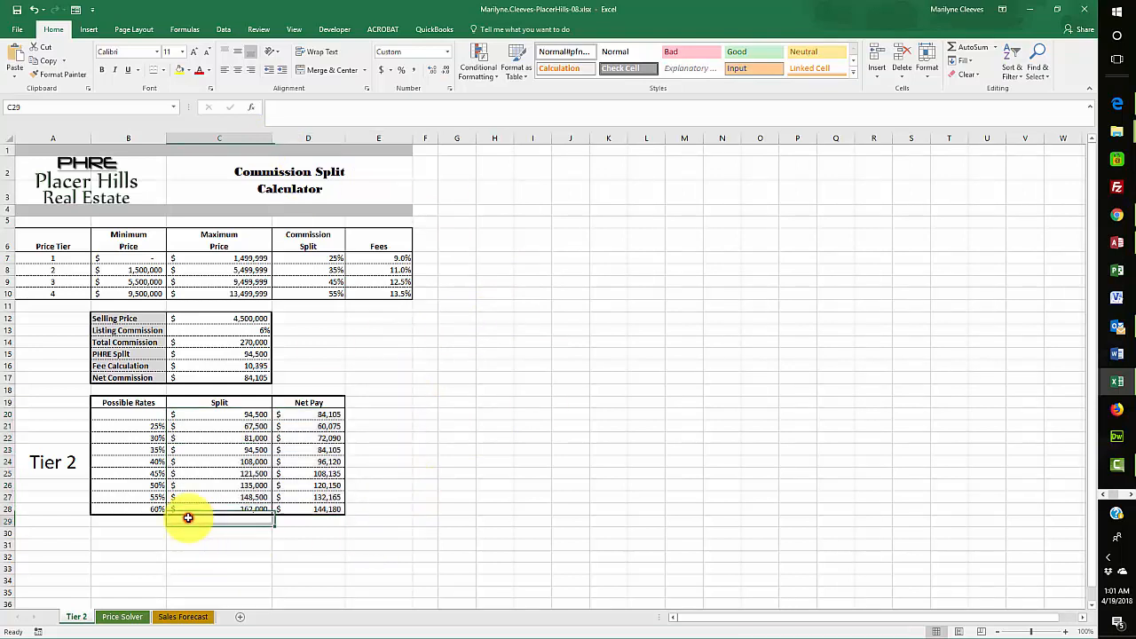
# Duplicate the Tier 2 sheet and rename the copy Tier 1.
pyautogui.rightClick(78, 621)
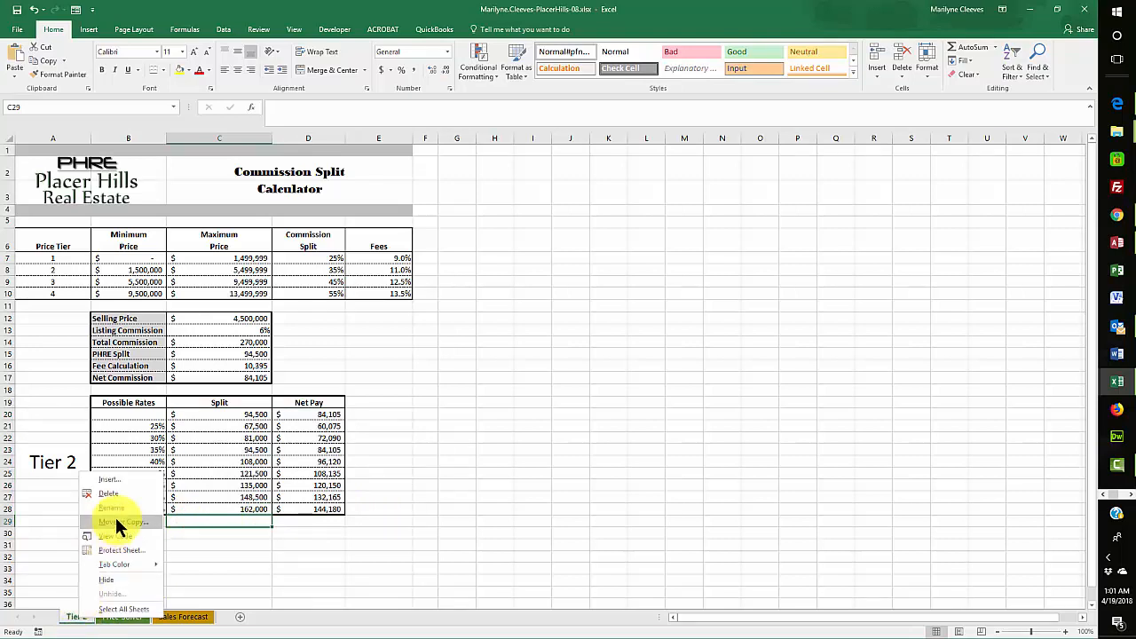
pyautogui.click(293, 551)
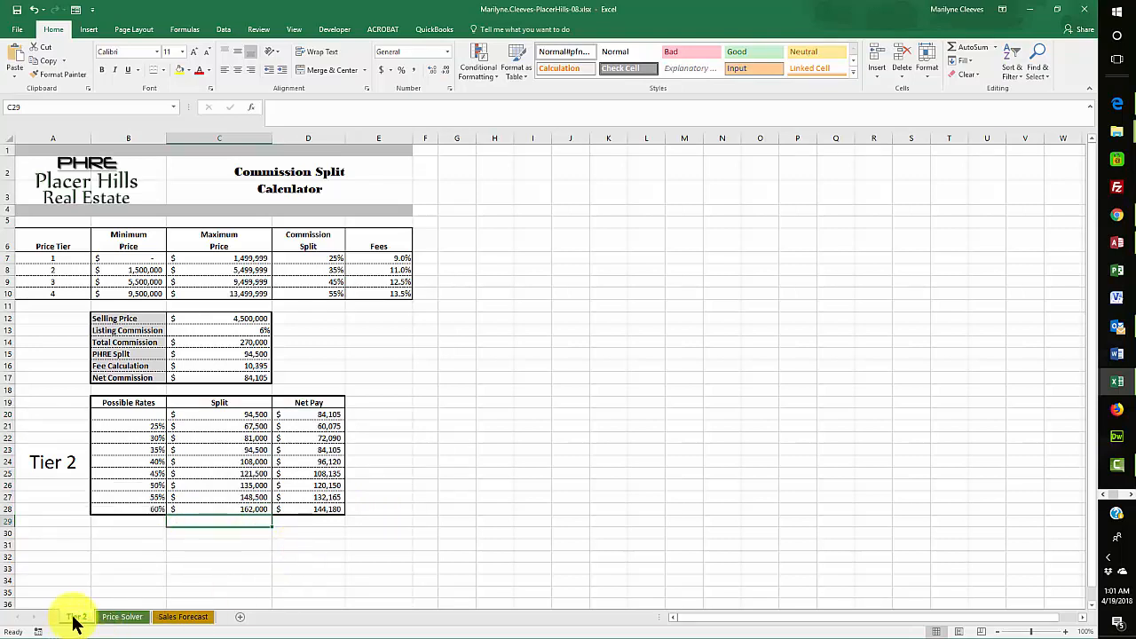
pyautogui.moveTo(76, 619); pyautogui.dragTo(99, 618)
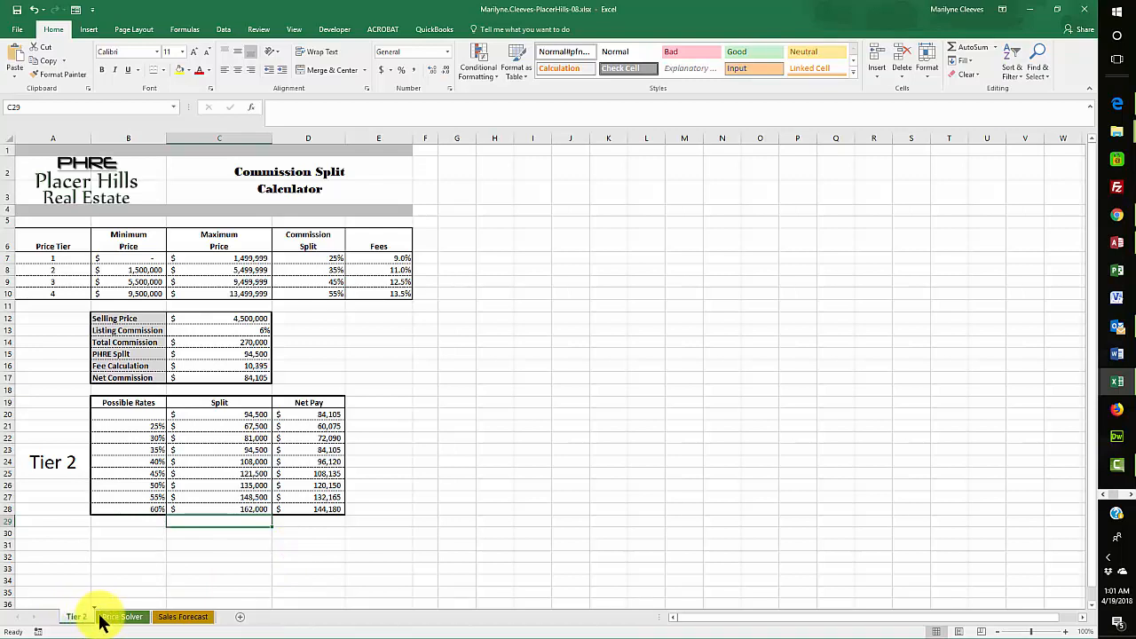
pyautogui.moveTo(101, 621); pyautogui.dragTo(103, 618)
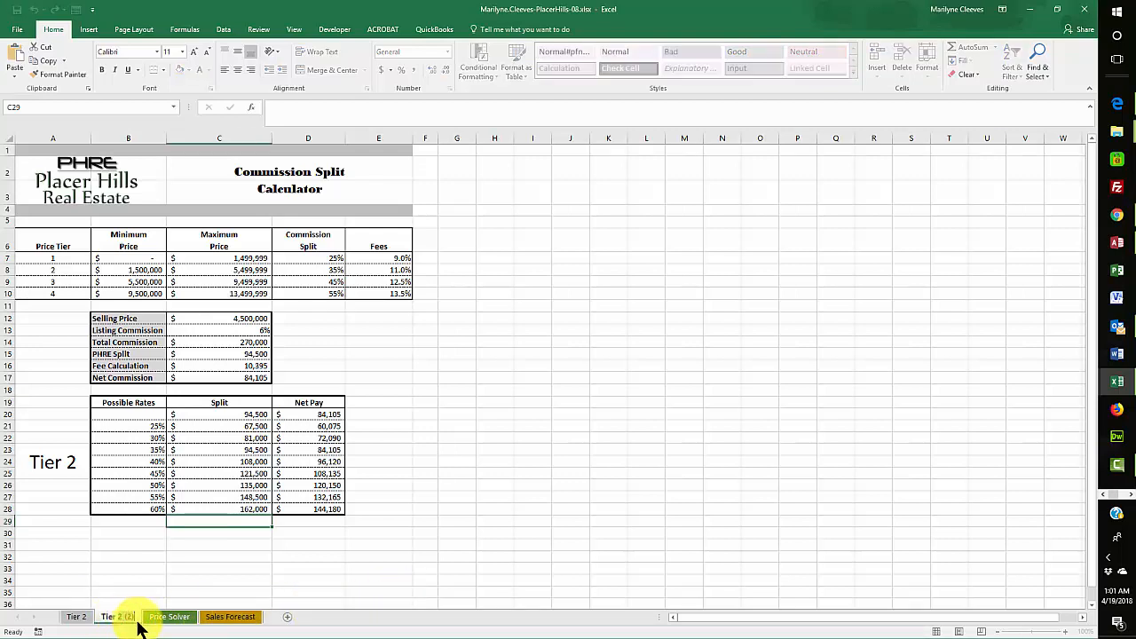
pyautogui.write('Tier 1')
pyautogui.click(248, 555)
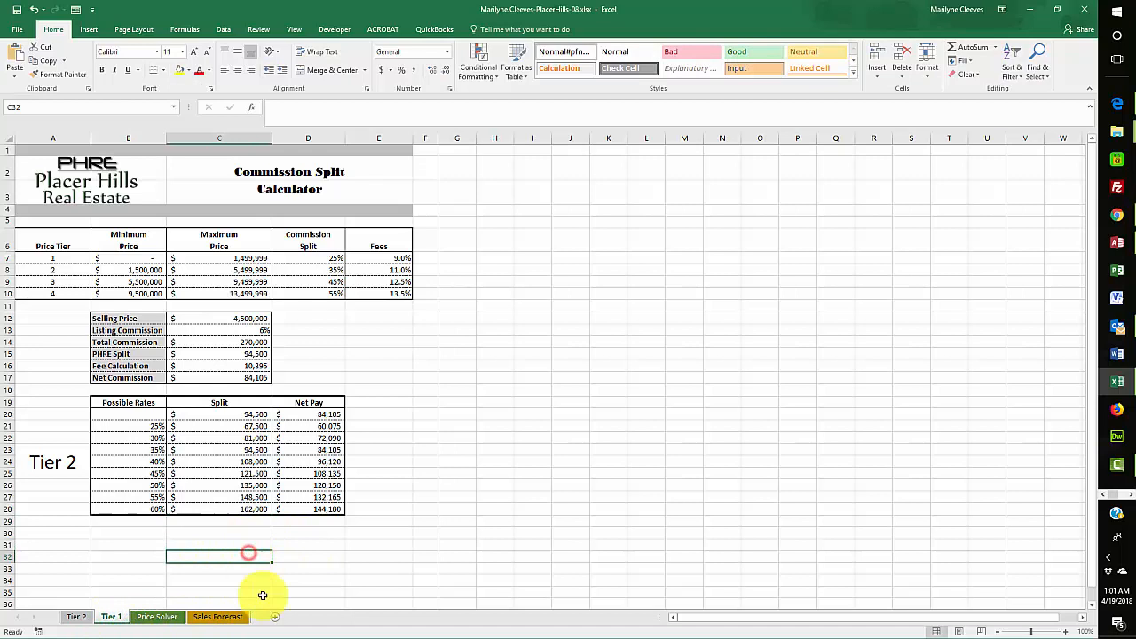
# Change the label in A23 of the copied sheet to Tier 1, and move that sheet before Tier 2.
pyautogui.click(38, 465)
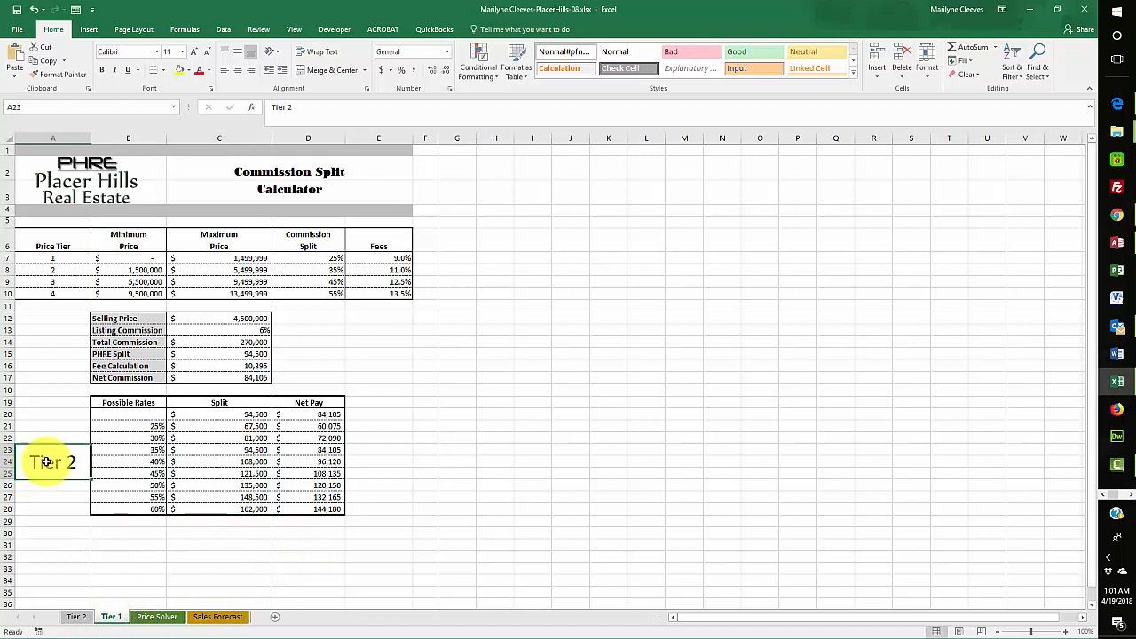
pyautogui.doubleClick(288, 107)
pyautogui.write('1')
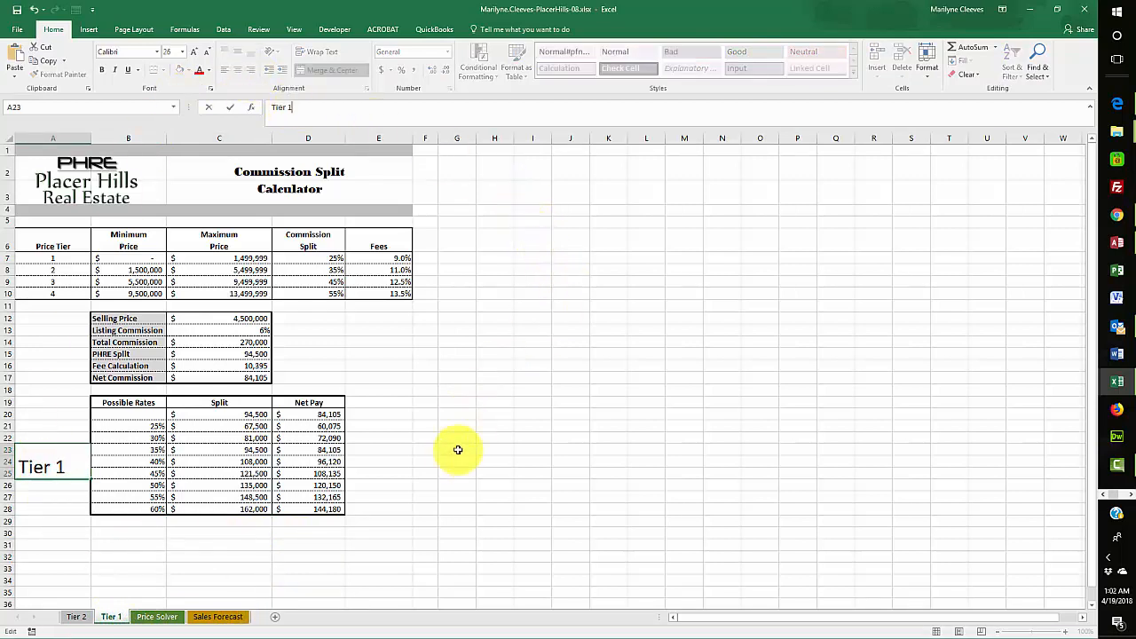
pyautogui.click(449, 453)
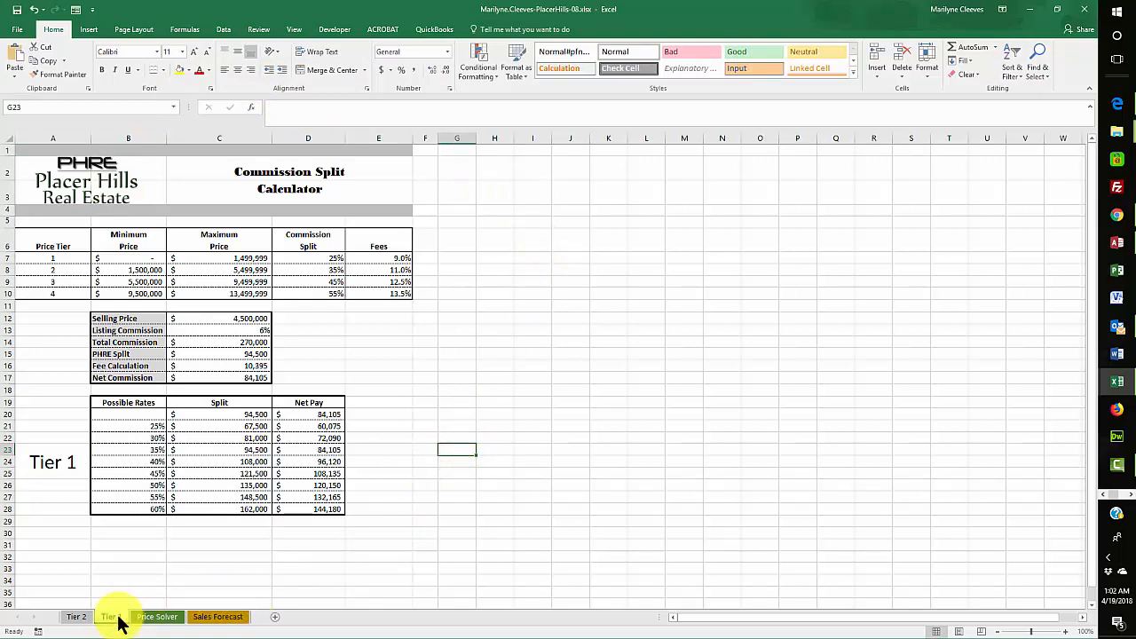
pyautogui.moveTo(119, 624); pyautogui.dragTo(58, 618)
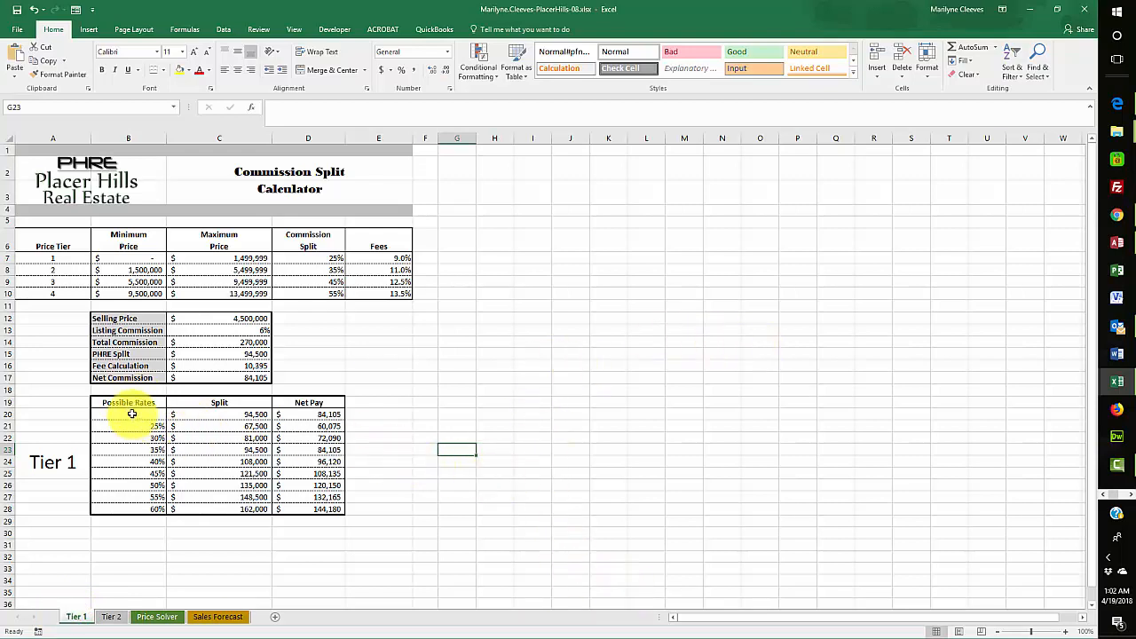
pyautogui.moveTo(131, 414); pyautogui.dragTo(317, 513)
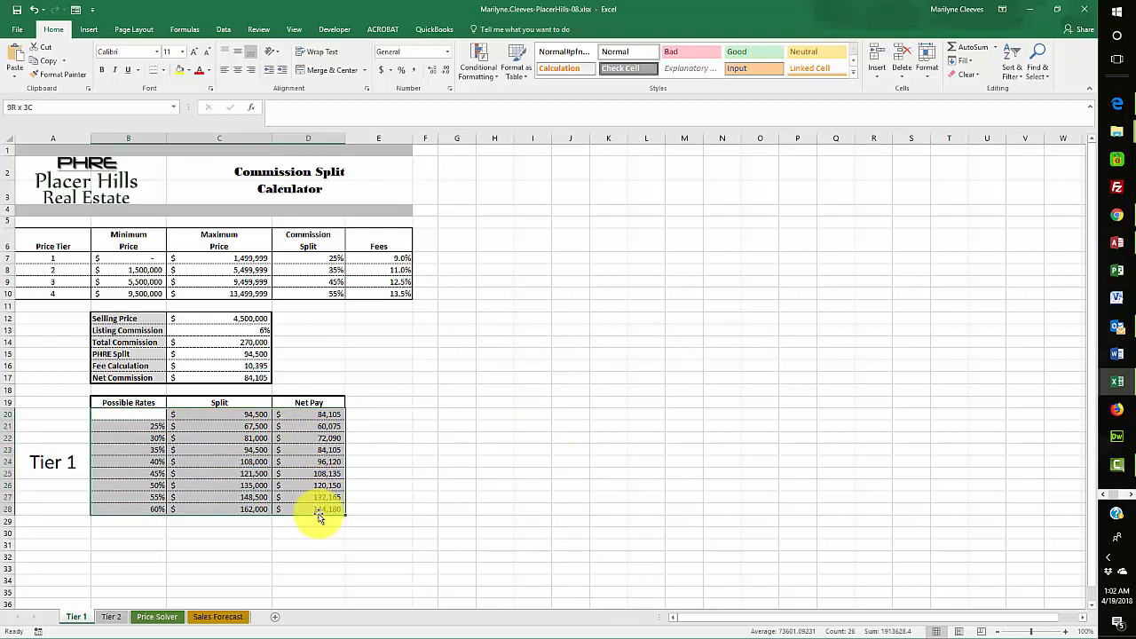
pyautogui.moveTo(319, 519); pyautogui.dragTo(319, 519)
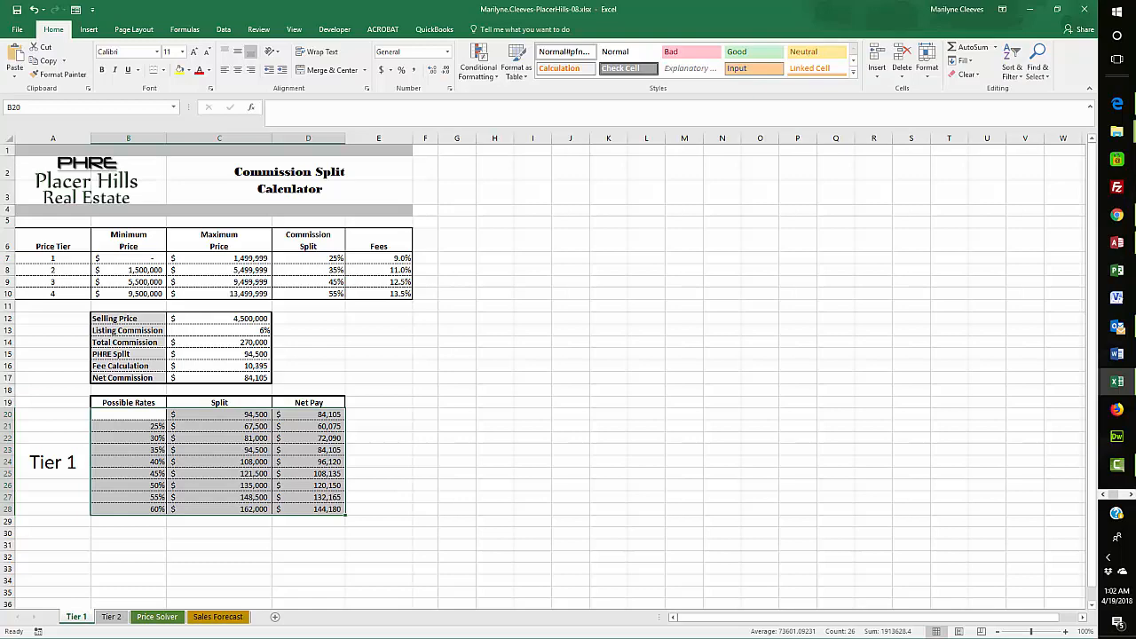
pyautogui.scroll(-1, 568, 373)
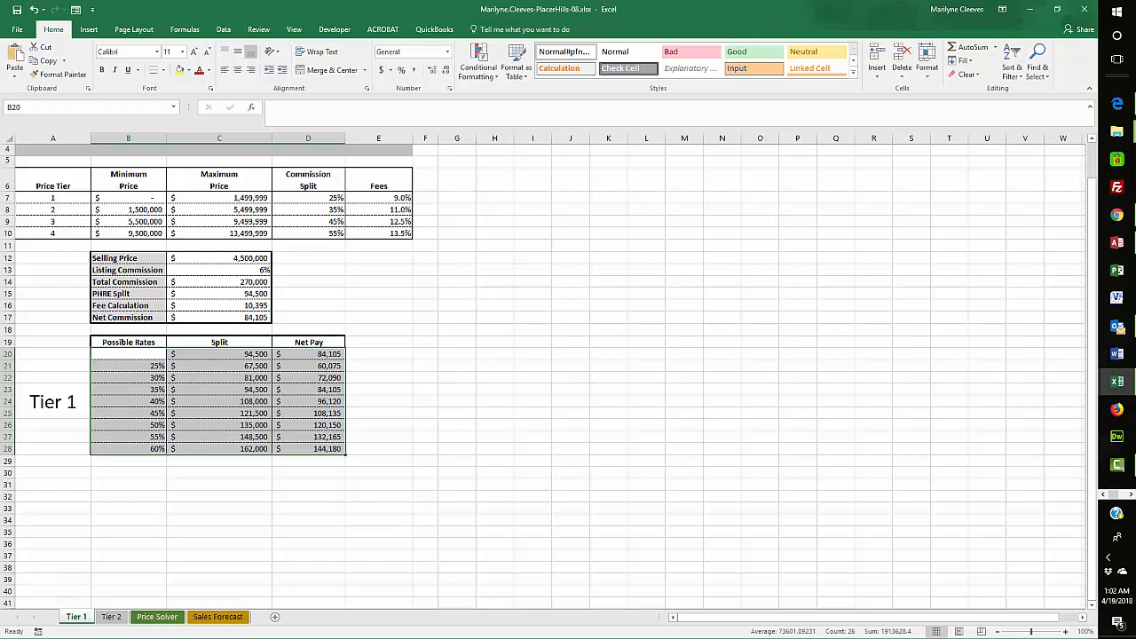
# Set the Selling Price in C12 on the Tier 1 sheet to 1,000,000.
pyautogui.click(225, 258)
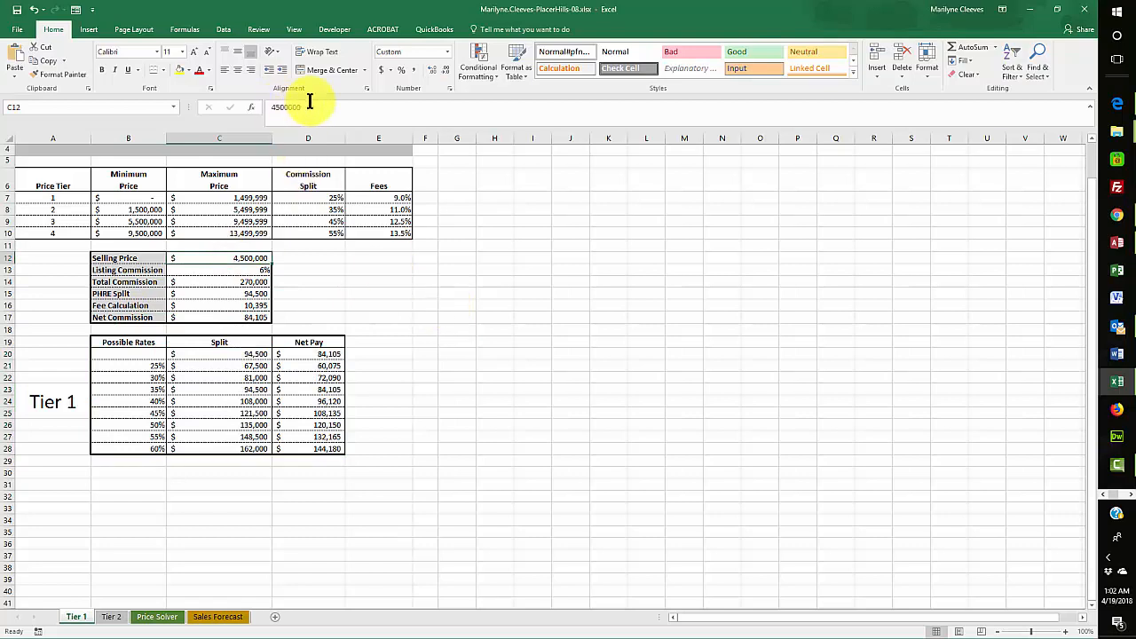
pyautogui.moveTo(307, 104); pyautogui.dragTo(266, 105)
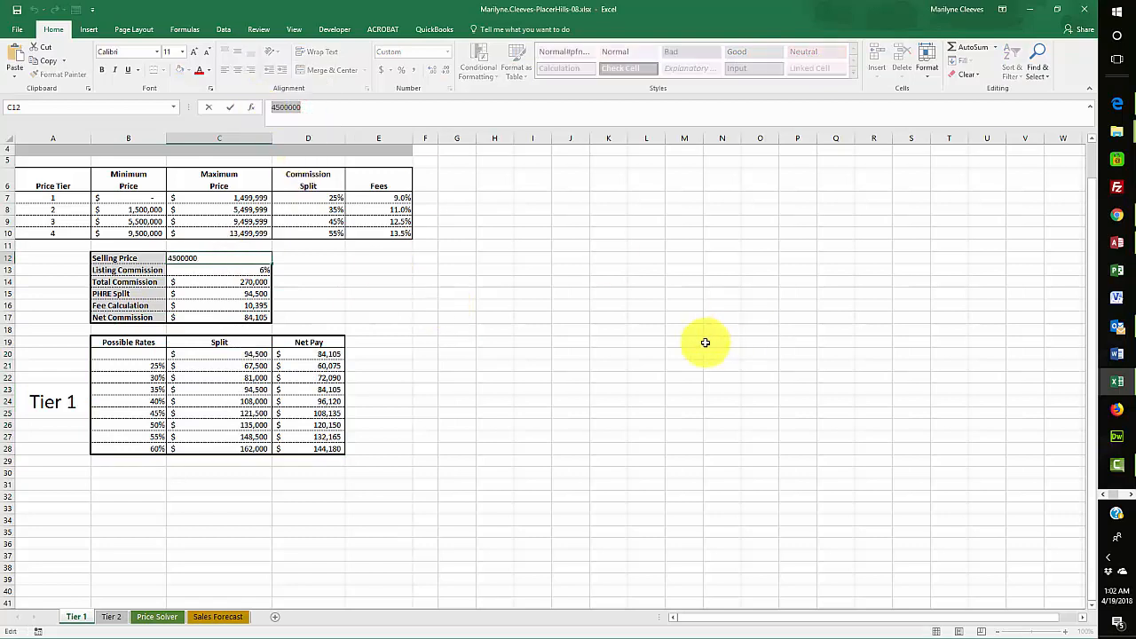
pyautogui.write('1,')
pyautogui.write('000,000')
pyautogui.press('Return')
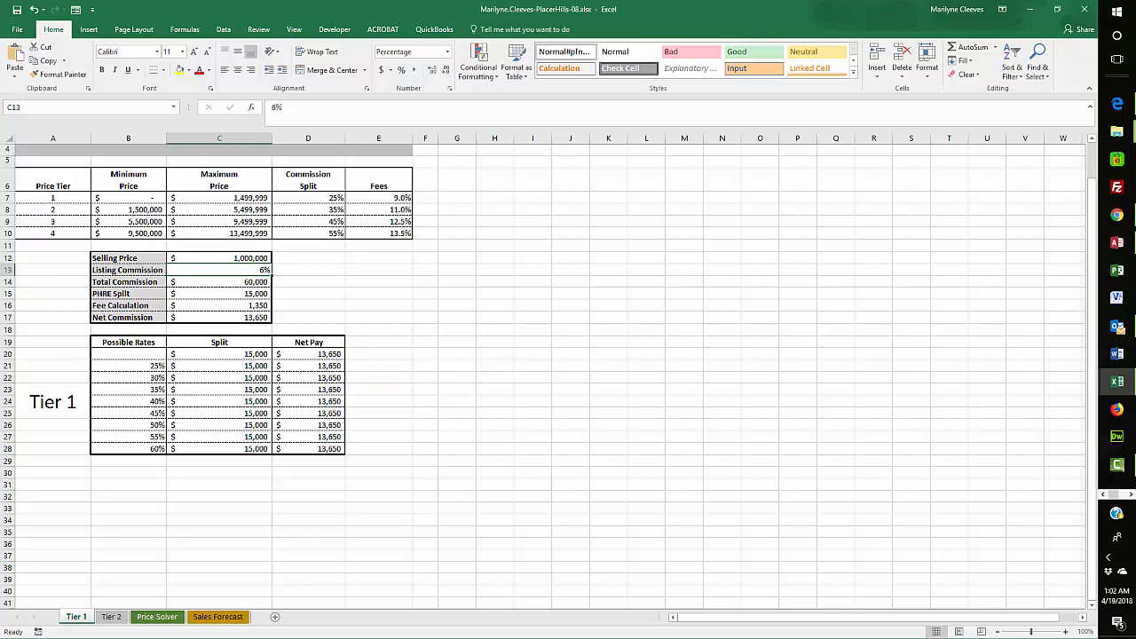
# Create a one-variable data table in B20:D28 on the Tier 1 sheet with D7 as the column input cell, and save the workbook.
pyautogui.hotkey('alt', 'Tab')
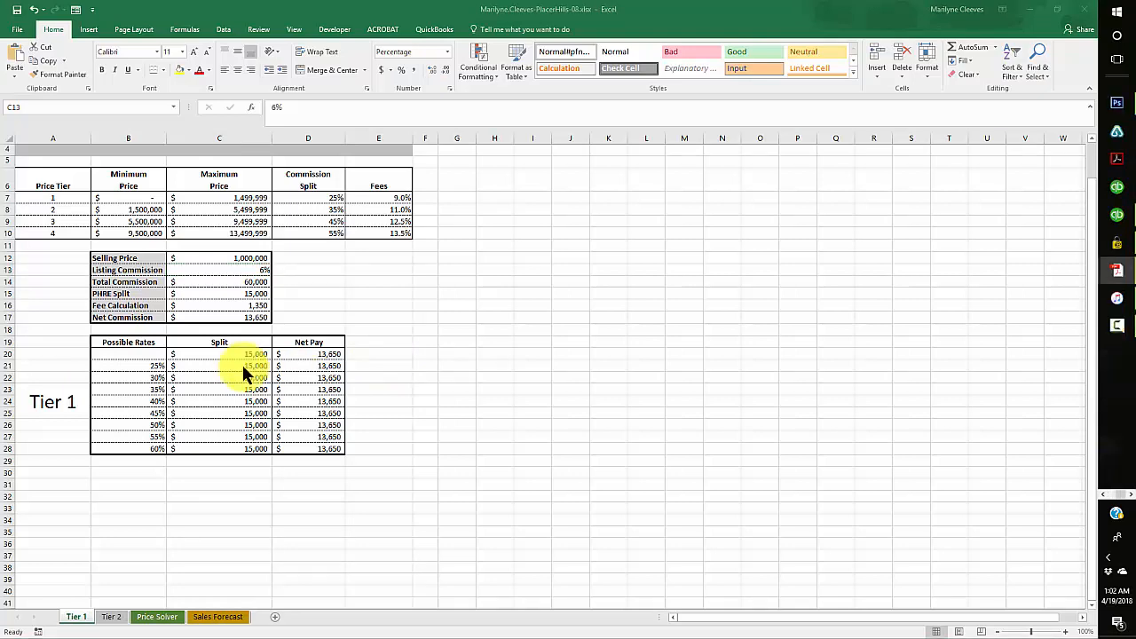
pyautogui.moveTo(149, 353); pyautogui.dragTo(317, 450)
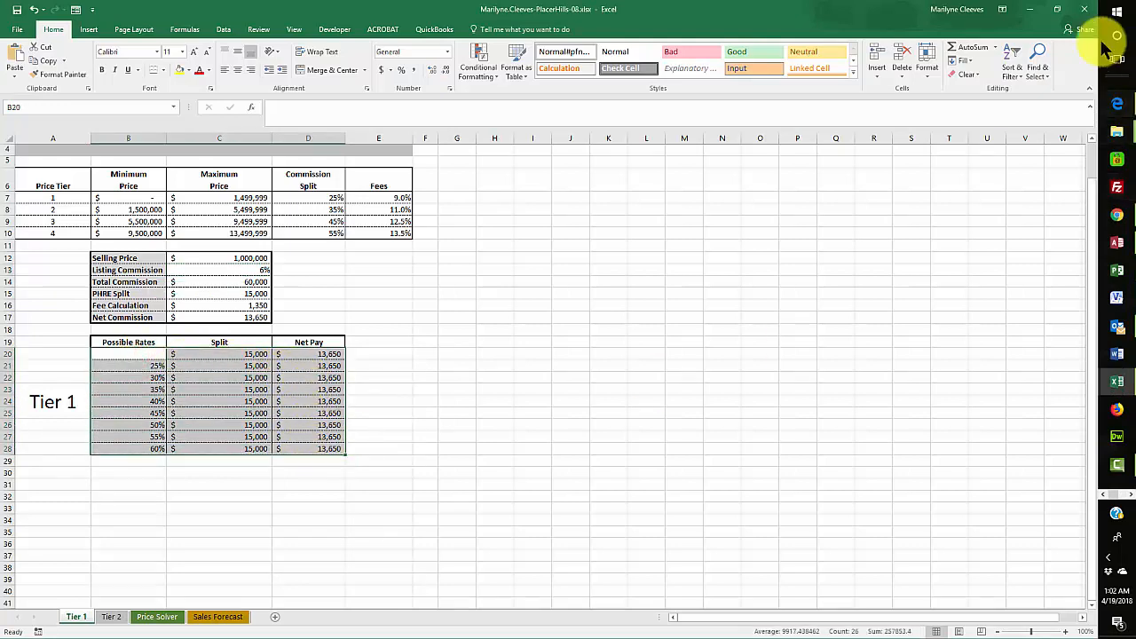
pyautogui.click(224, 29)
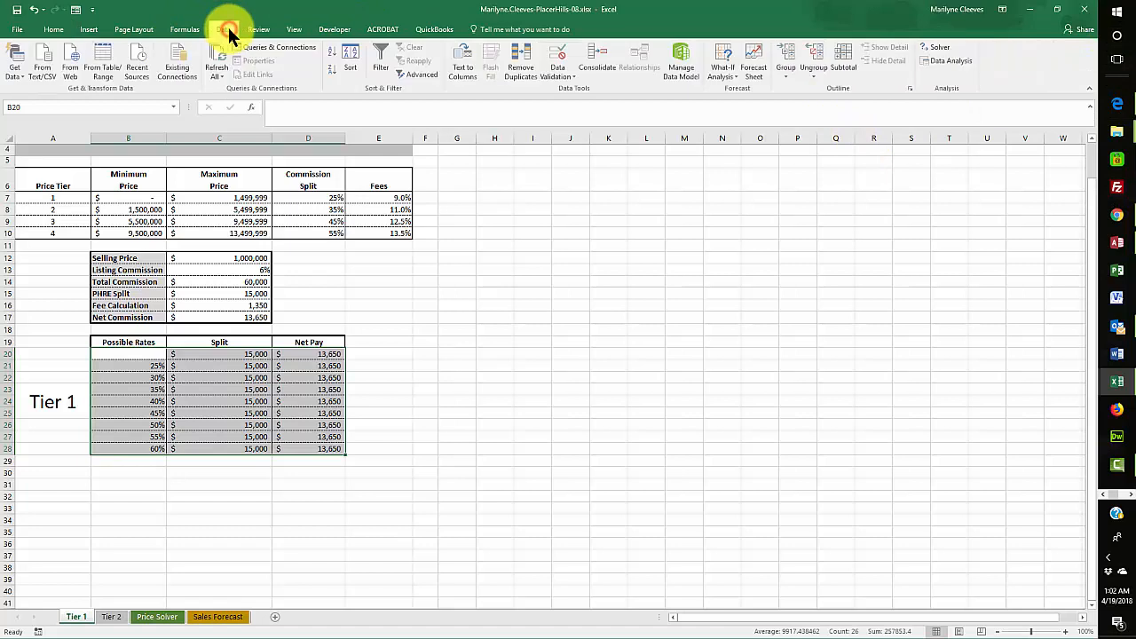
pyautogui.click(724, 75)
pyautogui.click(743, 117)
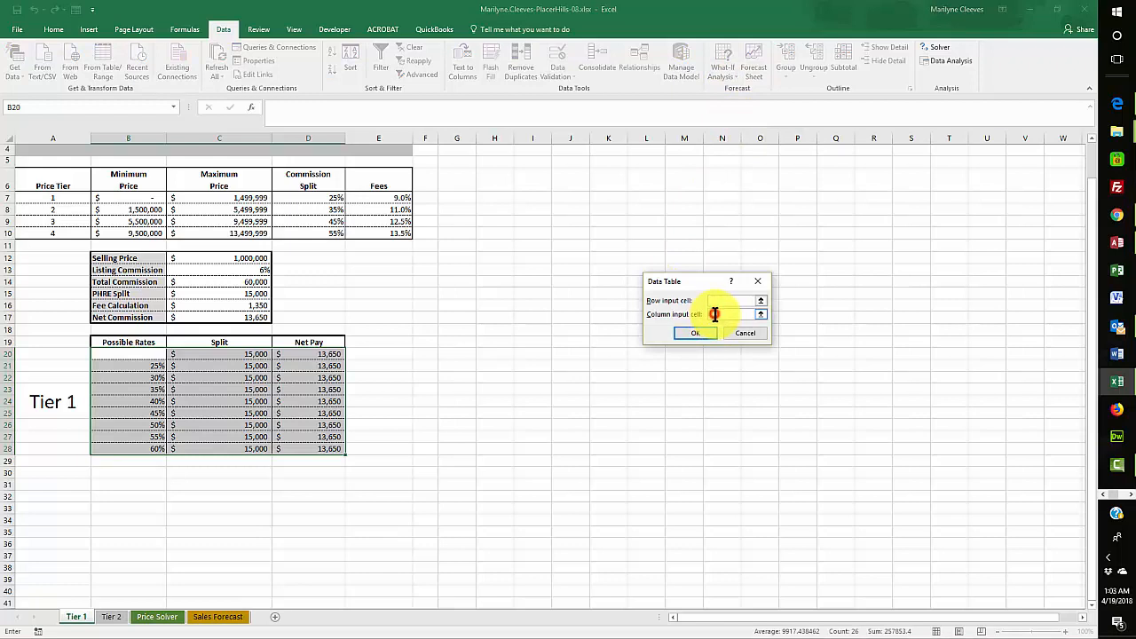
pyautogui.click(714, 313)
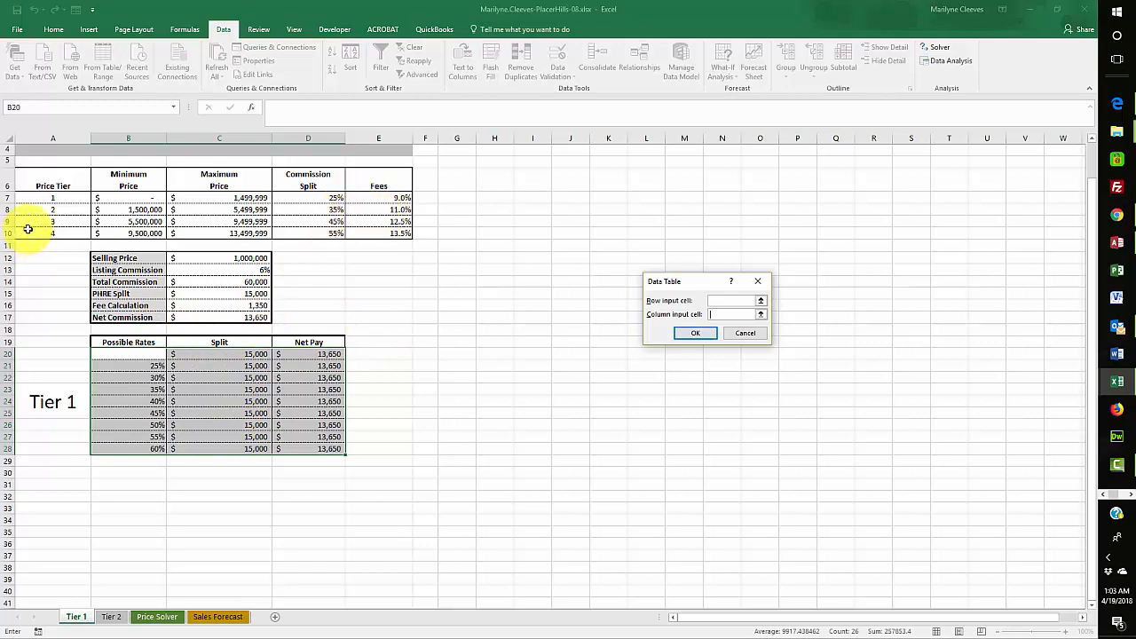
pyautogui.click(316, 197)
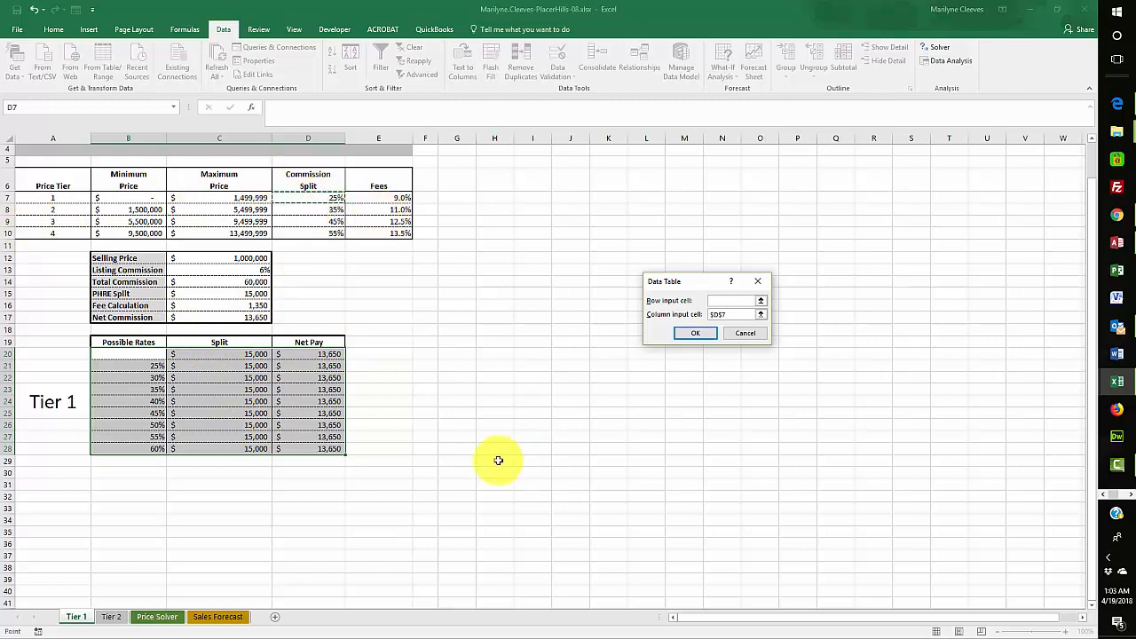
pyautogui.click(698, 336)
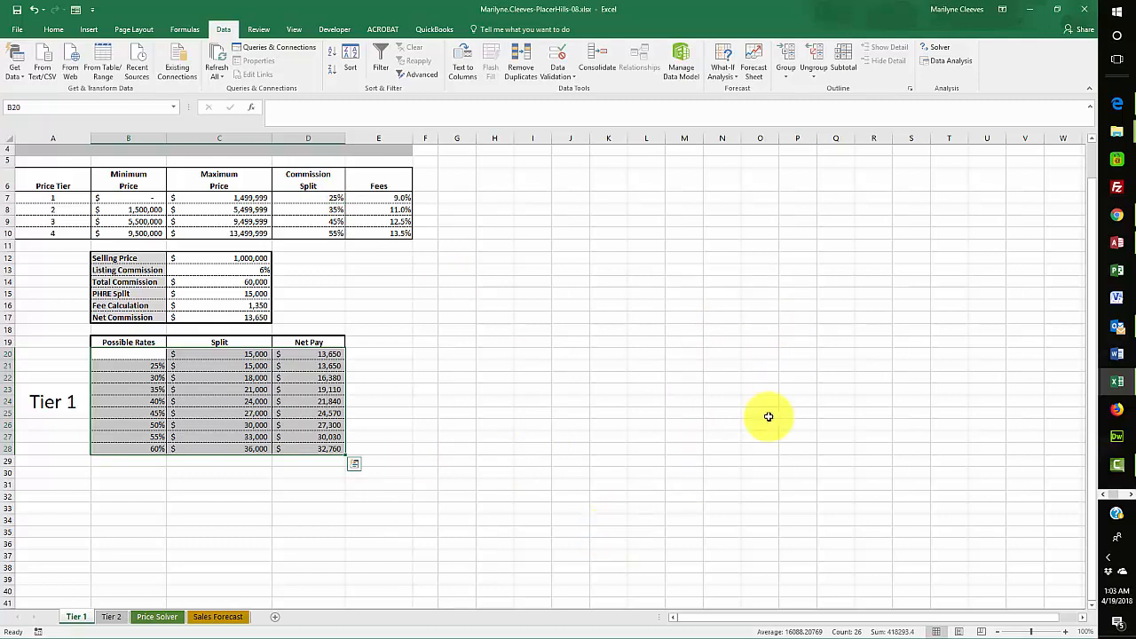
pyautogui.hotkey('alt', 'Tab')
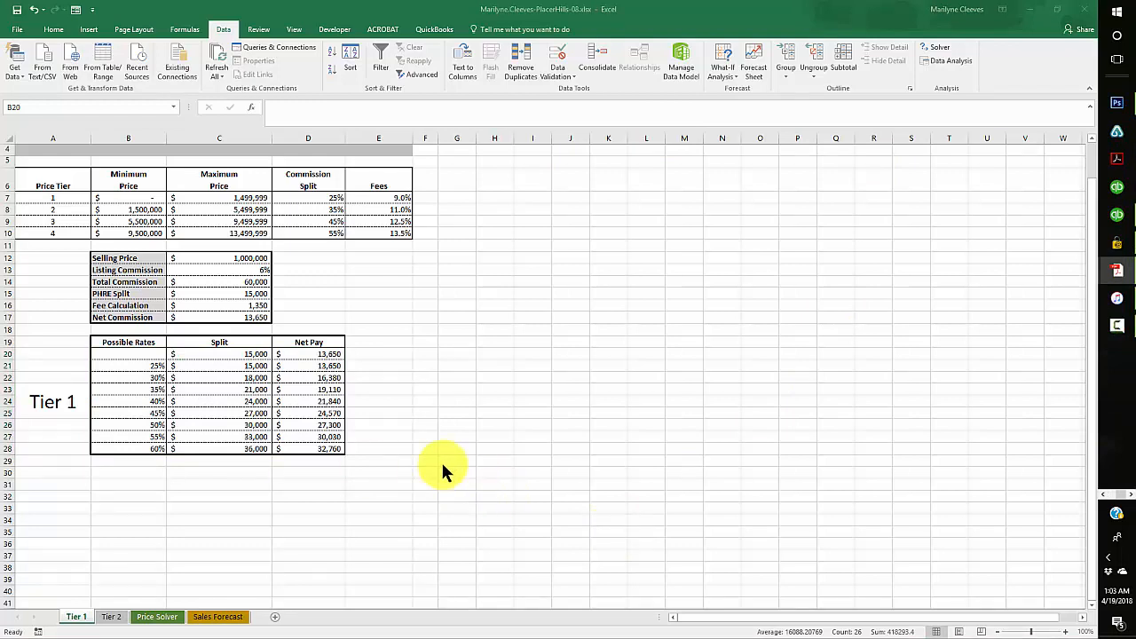
pyautogui.click(18, 14)
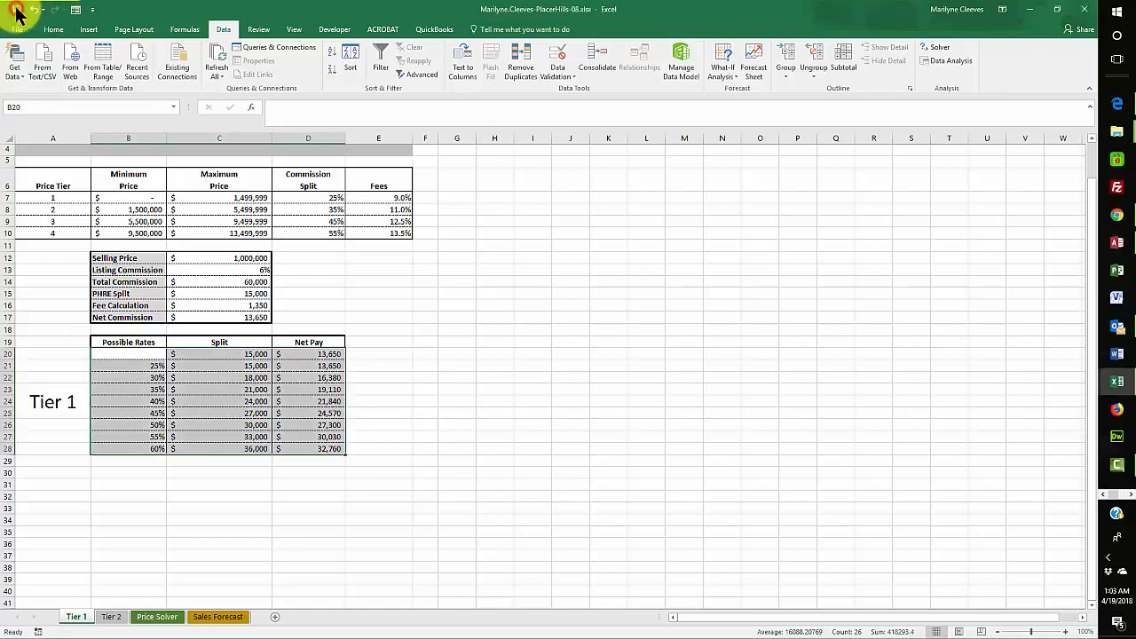
# Name the Selling Price cell C12 on the Price Solver sheet Selling_Price.
pyautogui.click(158, 618)
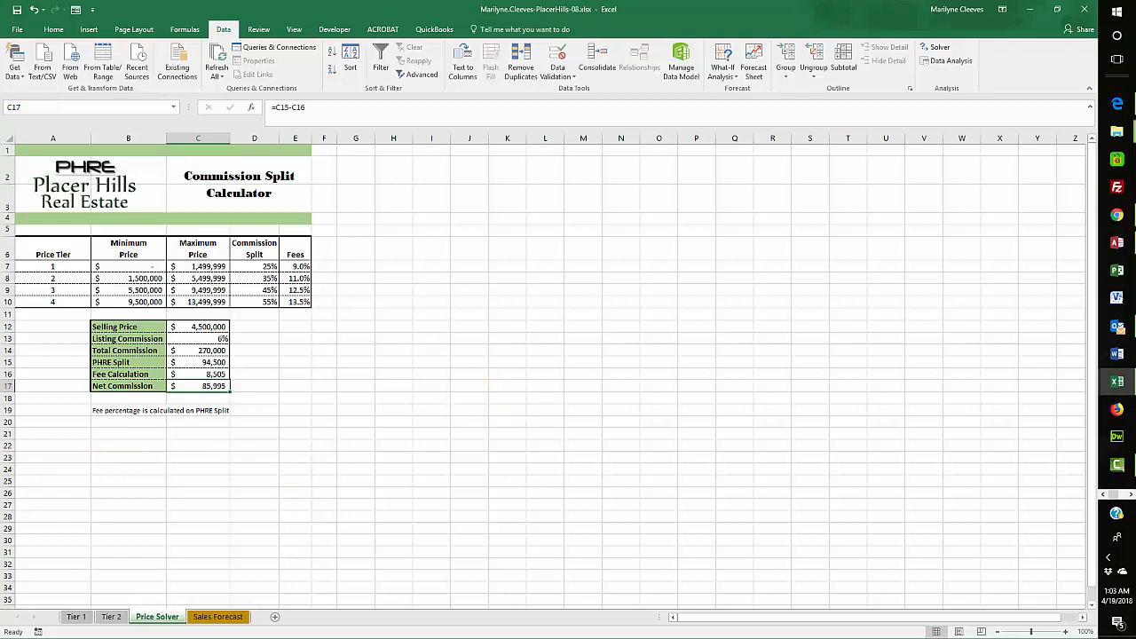
pyautogui.click(202, 326)
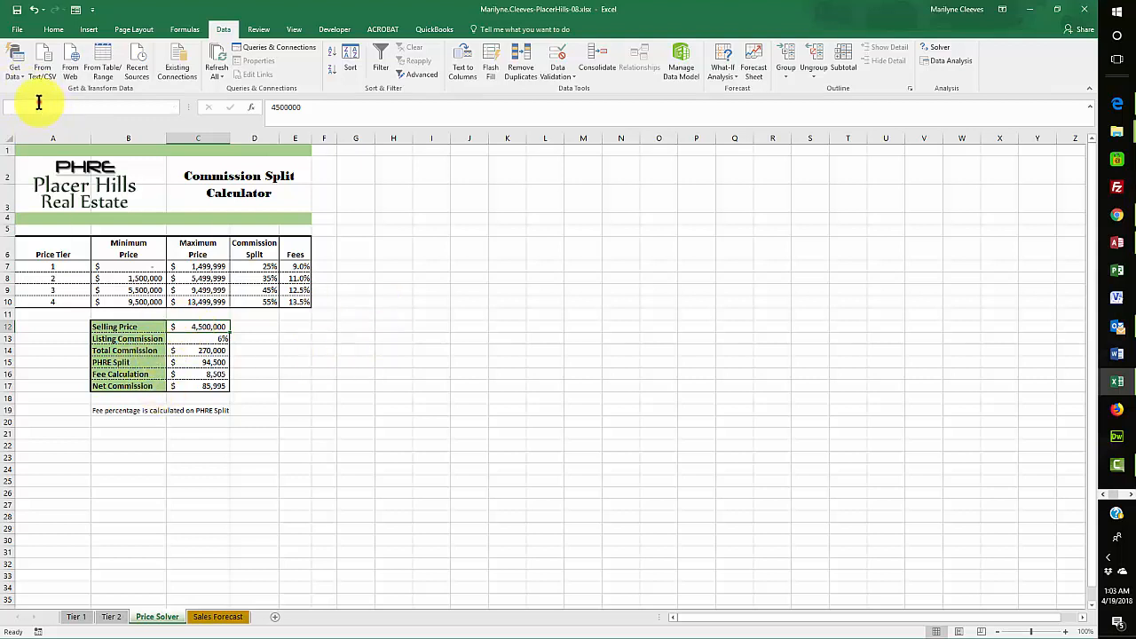
pyautogui.click(34, 100)
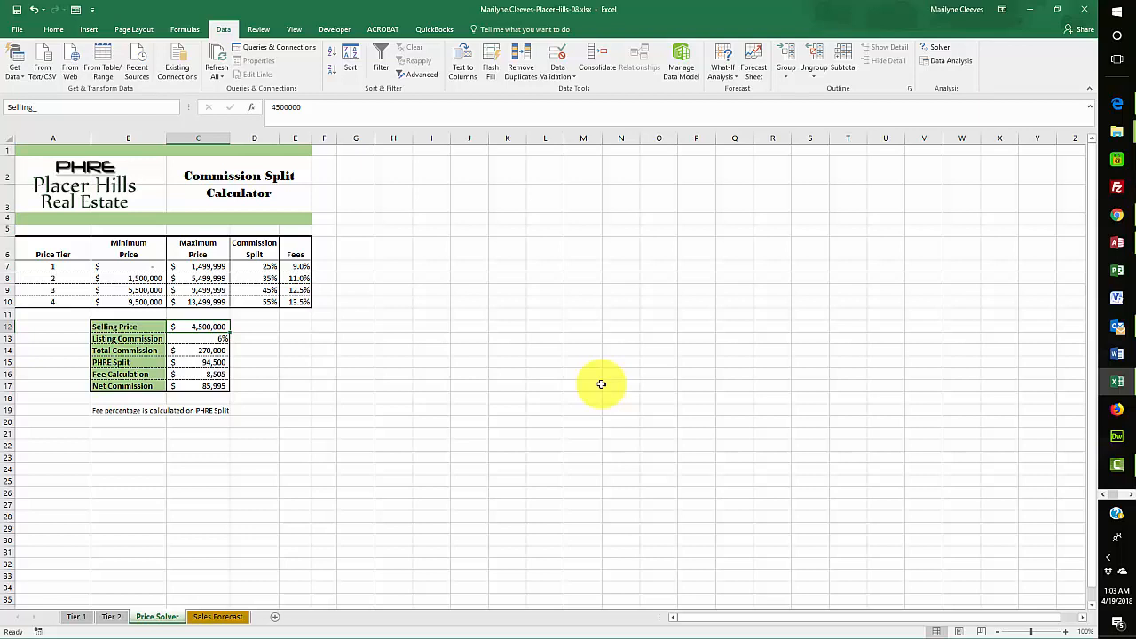
pyautogui.write('rice')
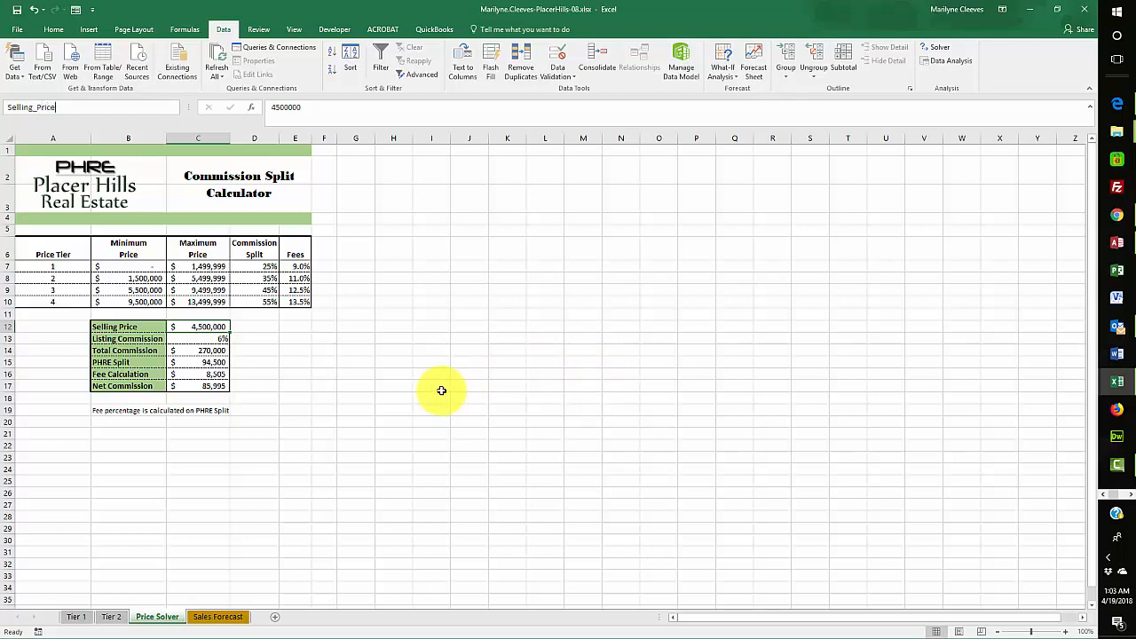
pyautogui.press('Return')
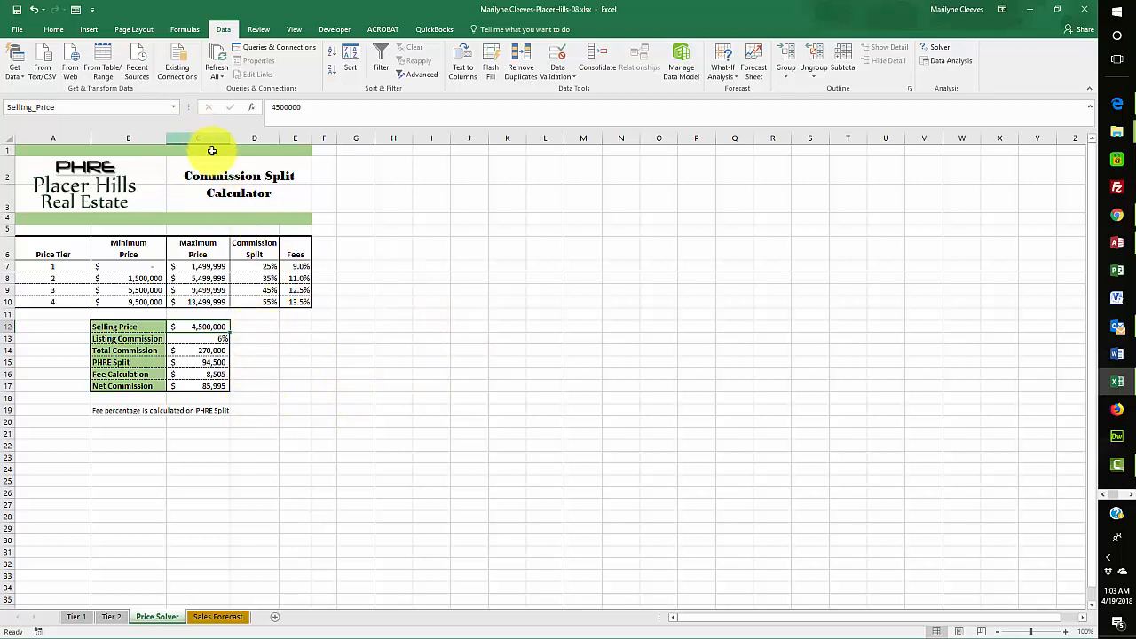
# Name the Total Commission cell C14 Total_Commission, and check the list of defined names.
pyautogui.click(191, 352)
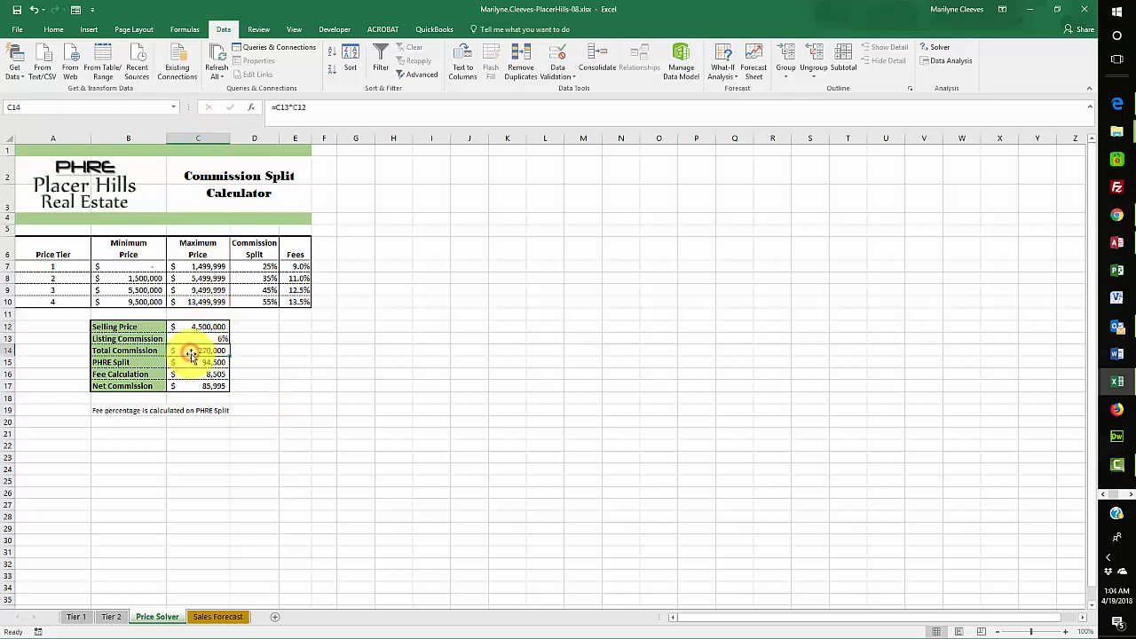
pyautogui.click(25, 106)
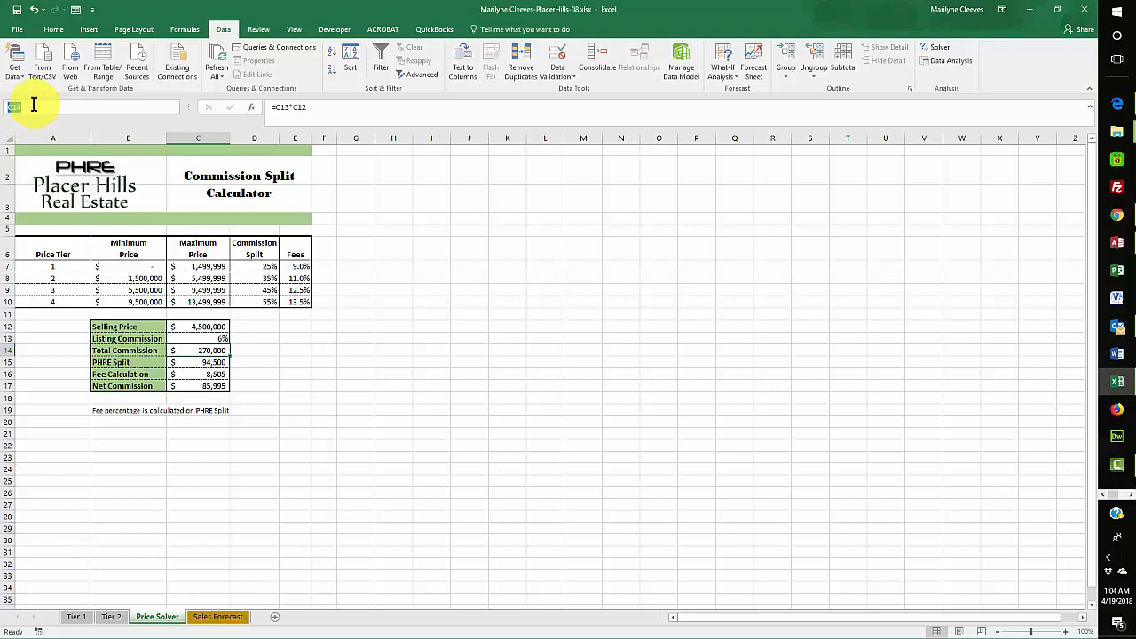
pyautogui.write('tota')
pyautogui.press('BackSpace')
pyautogui.press('BackSpace')
pyautogui.press('BackSpace')
pyautogui.press('BackSpace')
pyautogui.write('total_Commission')
pyautogui.press('Return')
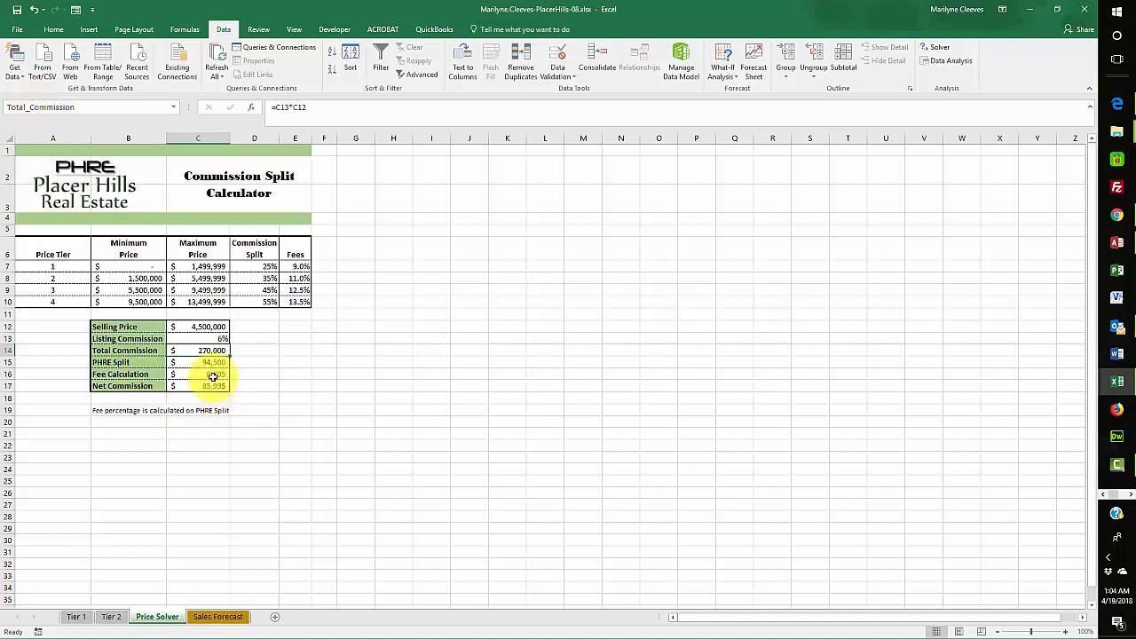
pyautogui.click(173, 107)
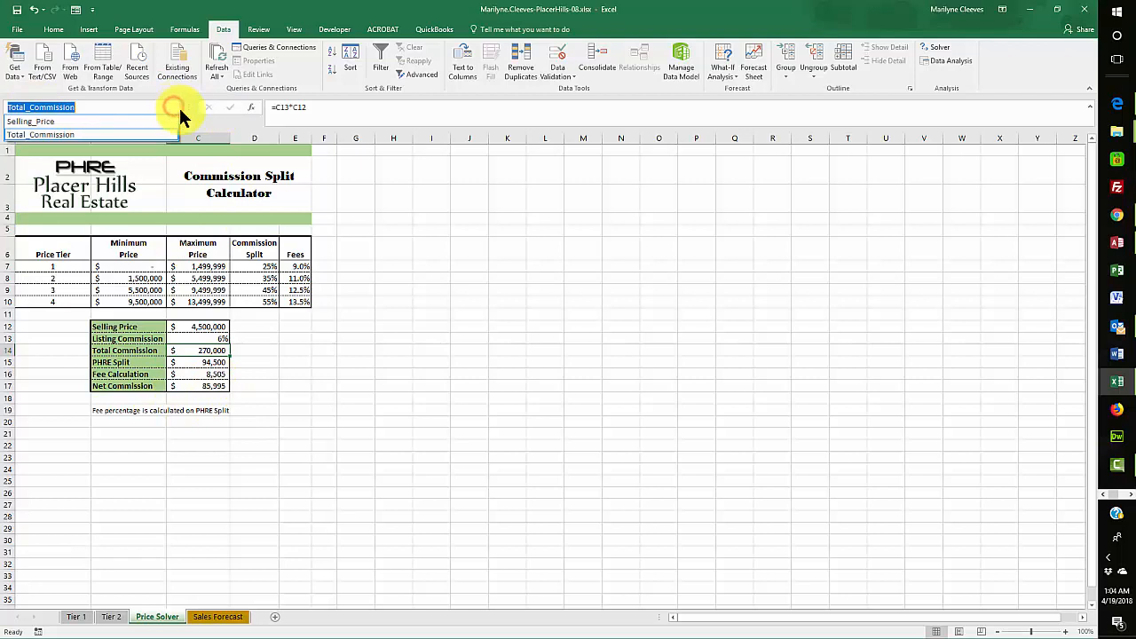
pyautogui.click(176, 106)
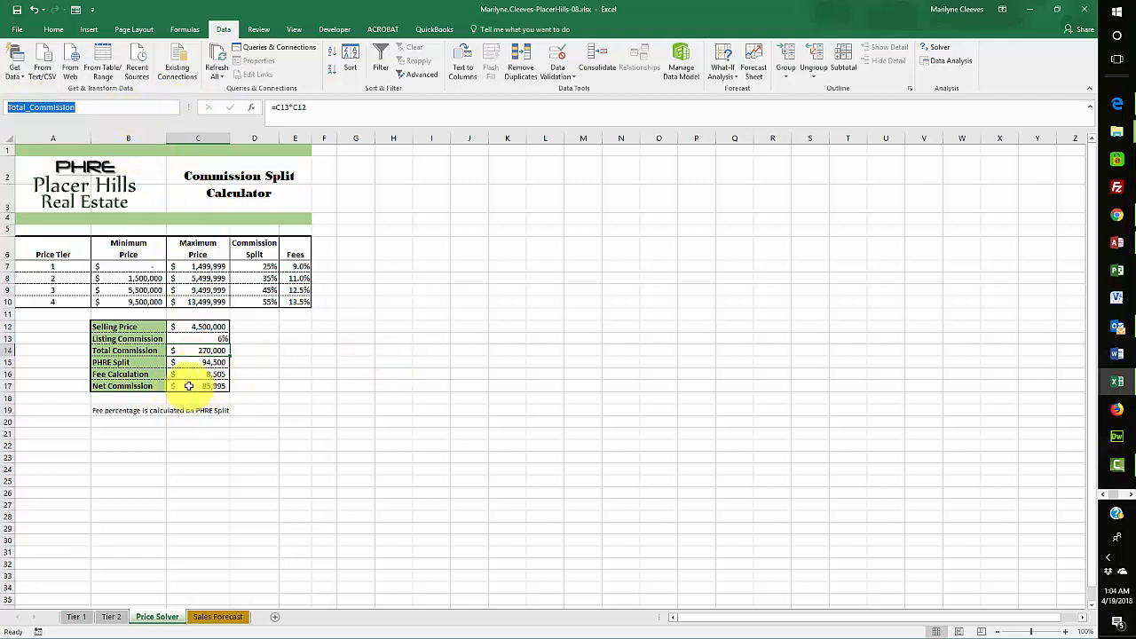
# Name the Net Commission cell C17 PHRE_Commission, and check the list of defined names.
pyautogui.click(188, 385)
pyautogui.click(36, 108)
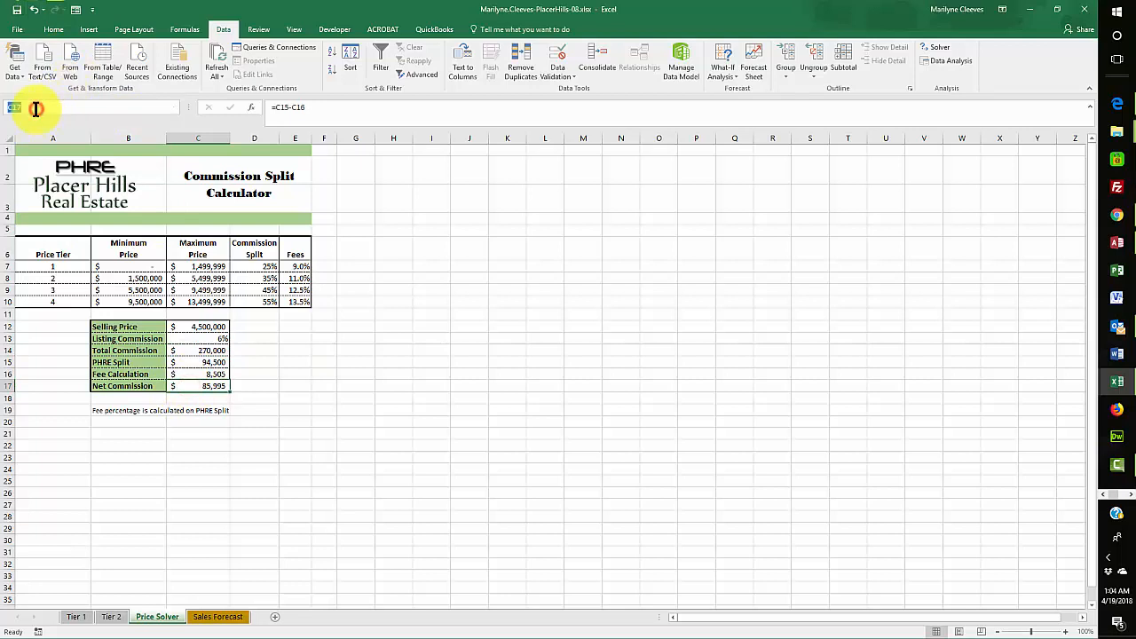
pyautogui.write('P')
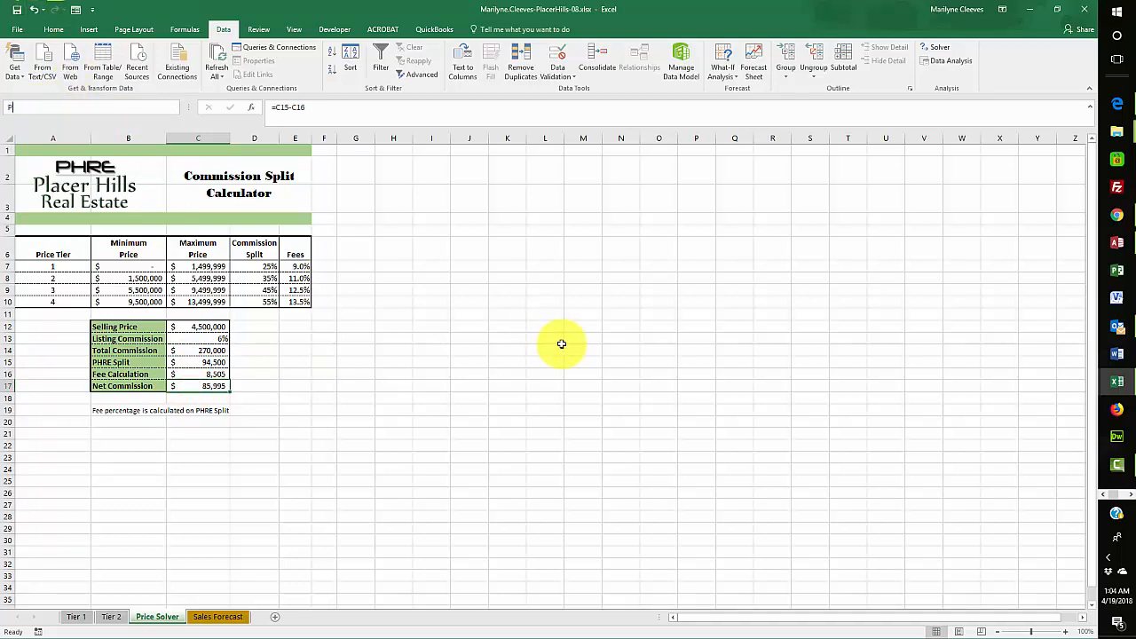
pyautogui.write('HRE_Commission')
pyautogui.press('Return')
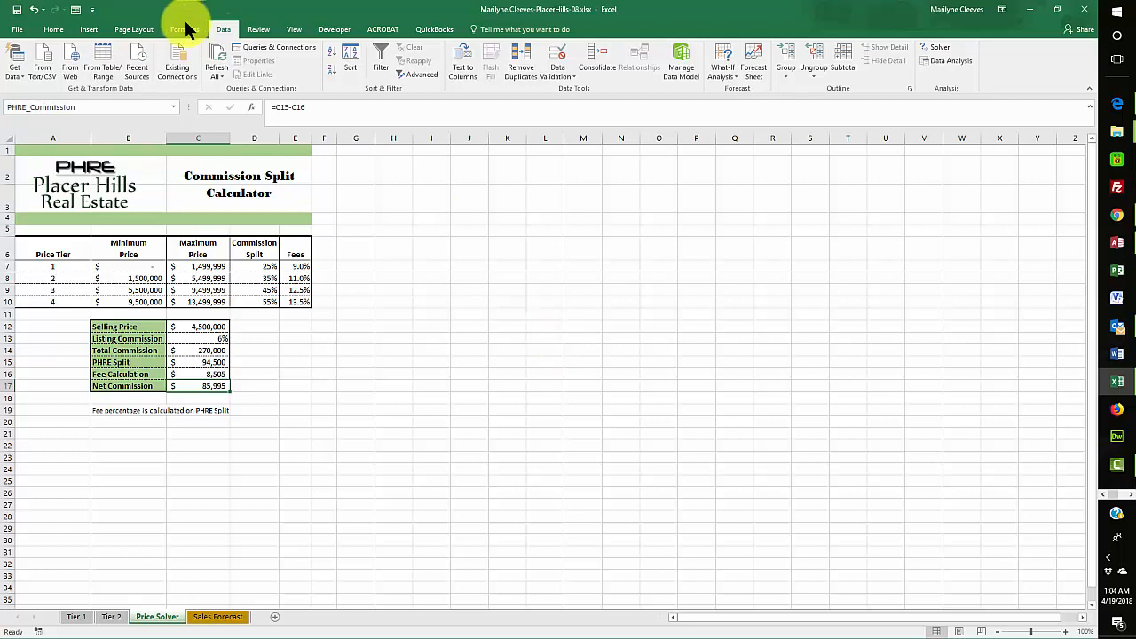
pyautogui.click(174, 108)
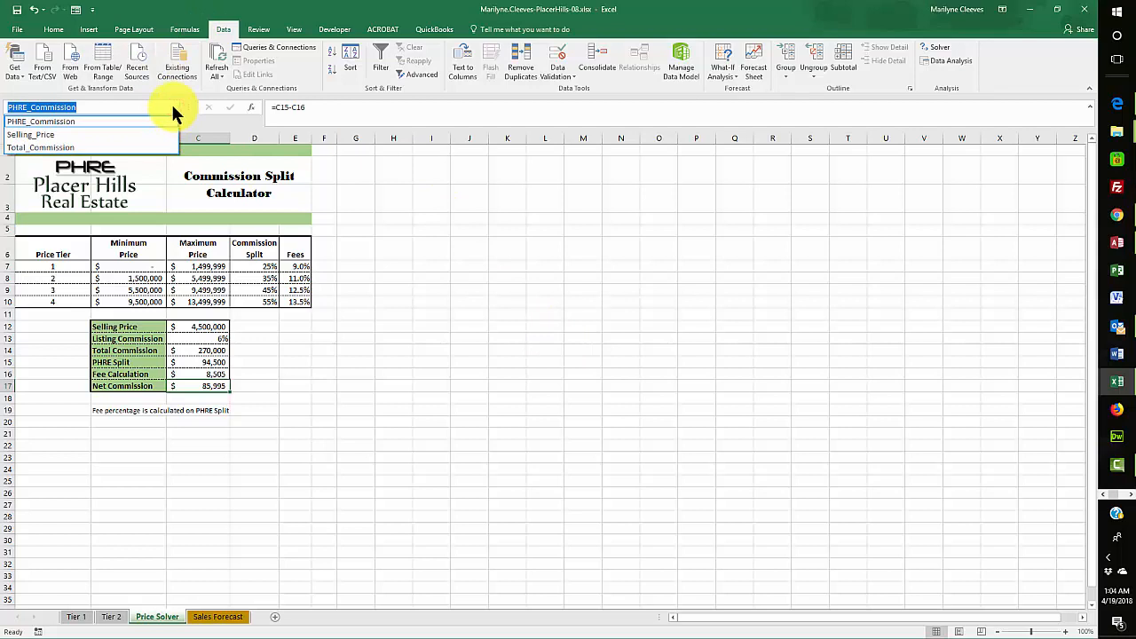
pyautogui.click(568, 282)
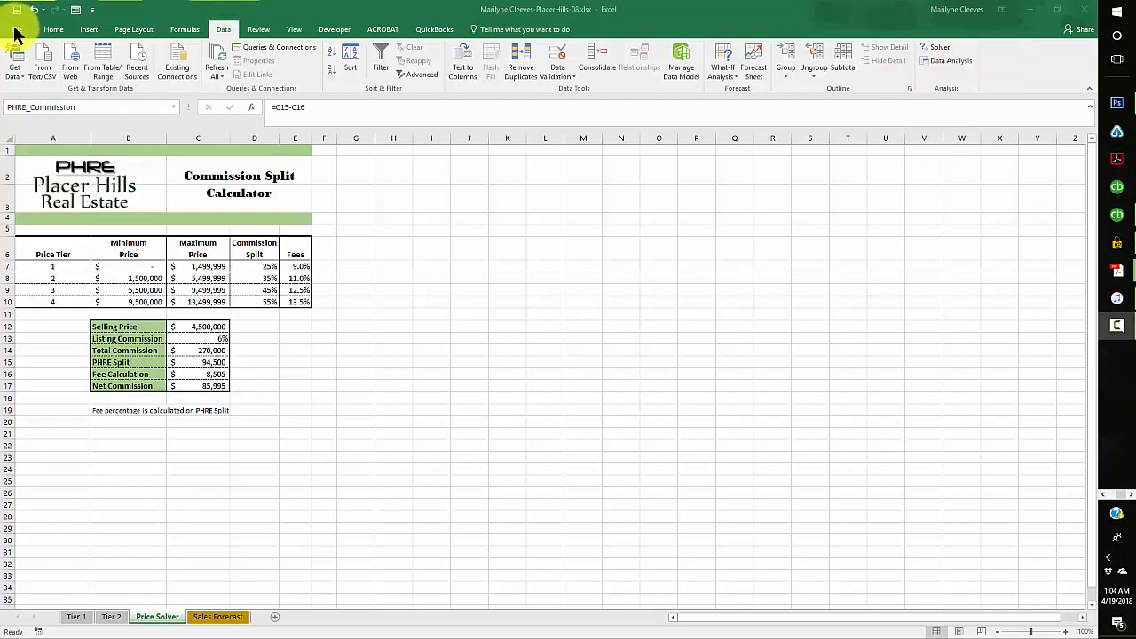
# Make sure the Analysis ToolPak and Solver Add-in are enabled among the Excel add-ins.
pyautogui.click(15, 30)
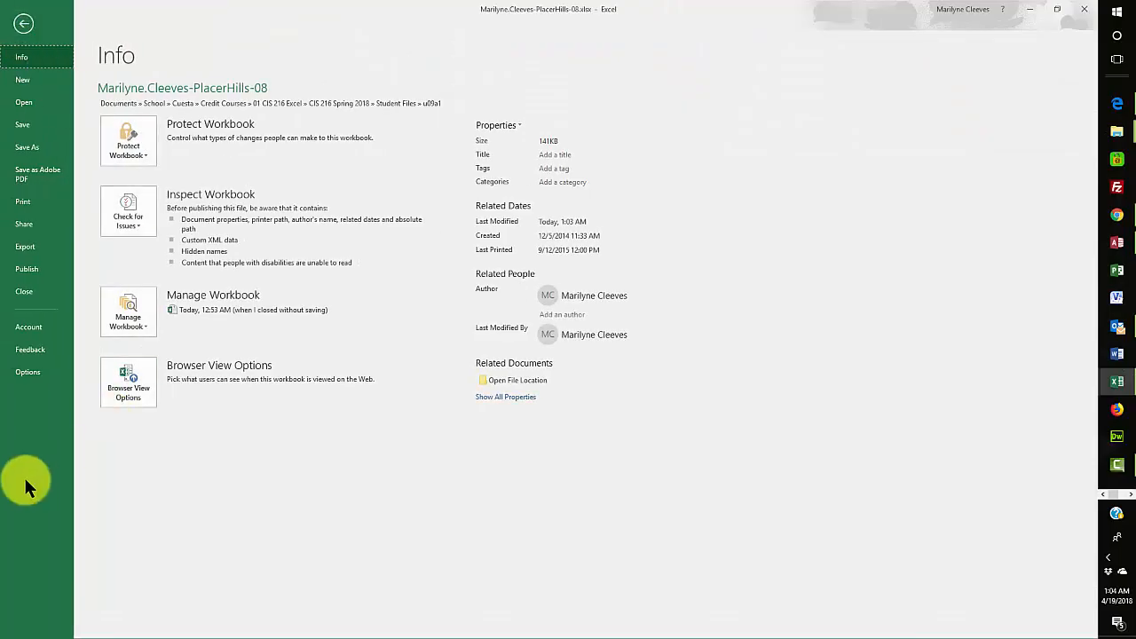
pyautogui.click(32, 373)
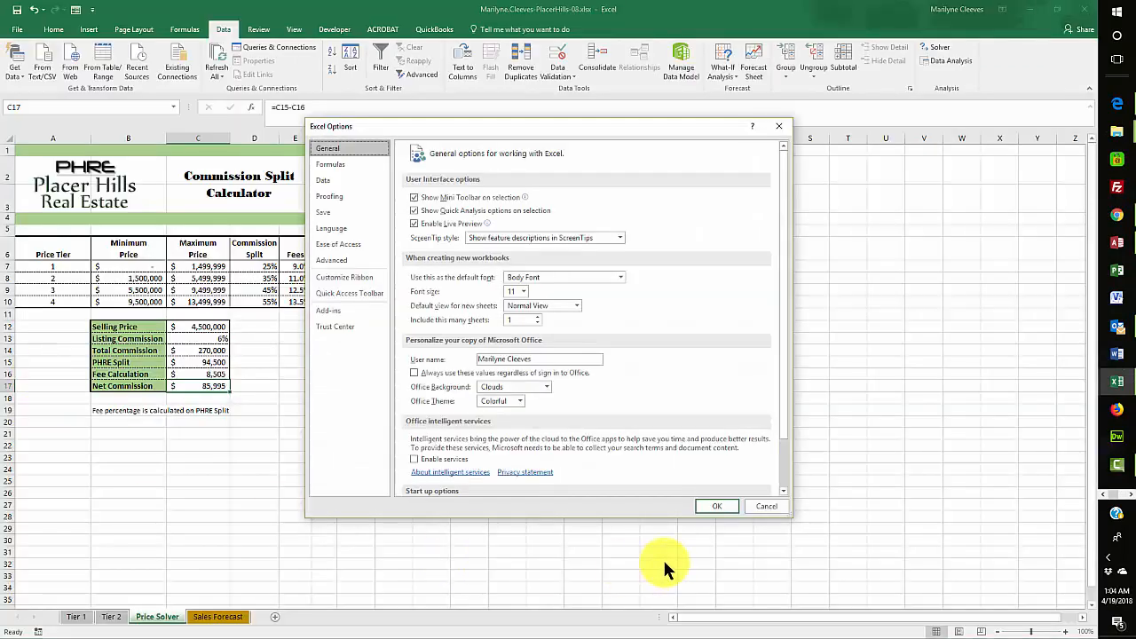
pyautogui.click(328, 308)
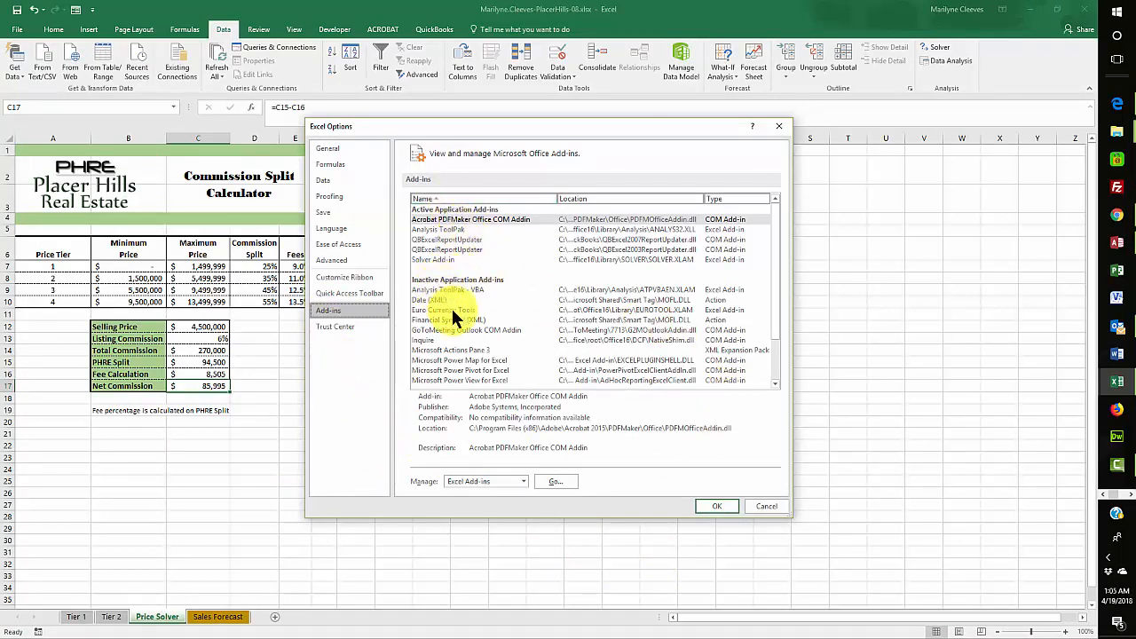
pyautogui.click(435, 260)
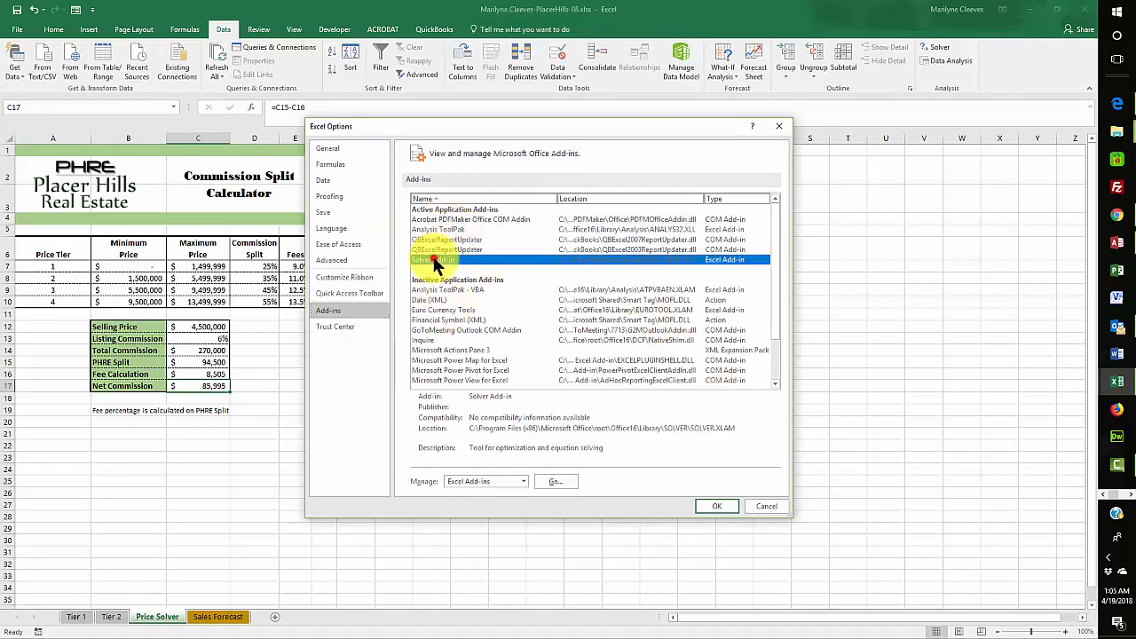
pyautogui.click(568, 482)
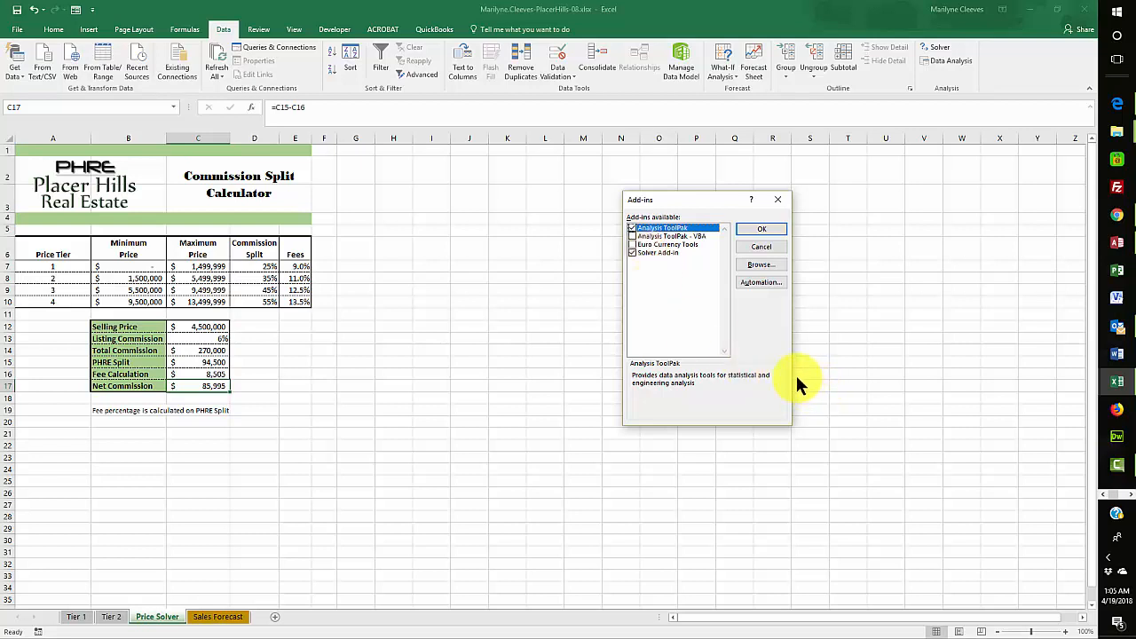
pyautogui.click(762, 230)
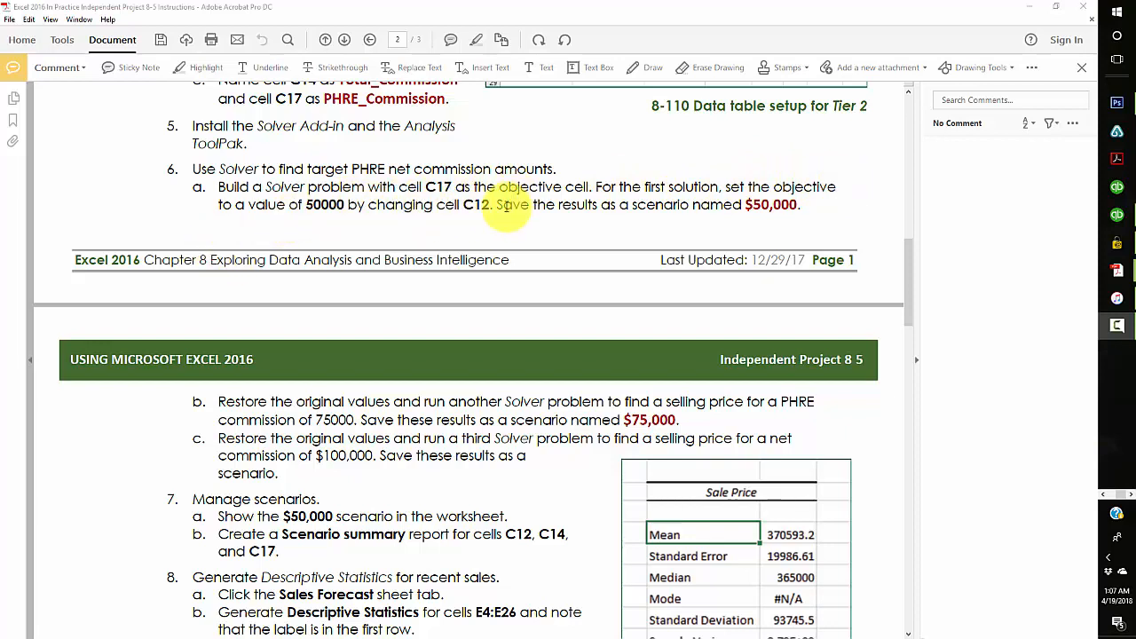
# Shrink the project instructions PDF window in Adobe Acrobat and move it off the workbook.
pyautogui.click(634, 17)
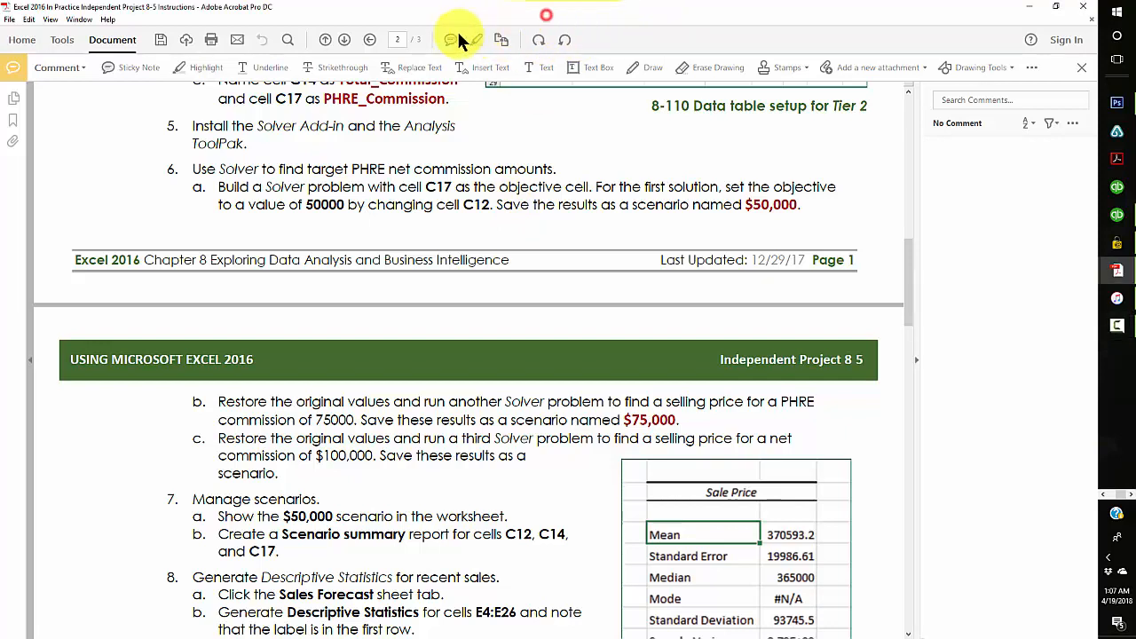
pyautogui.click(1055, 8)
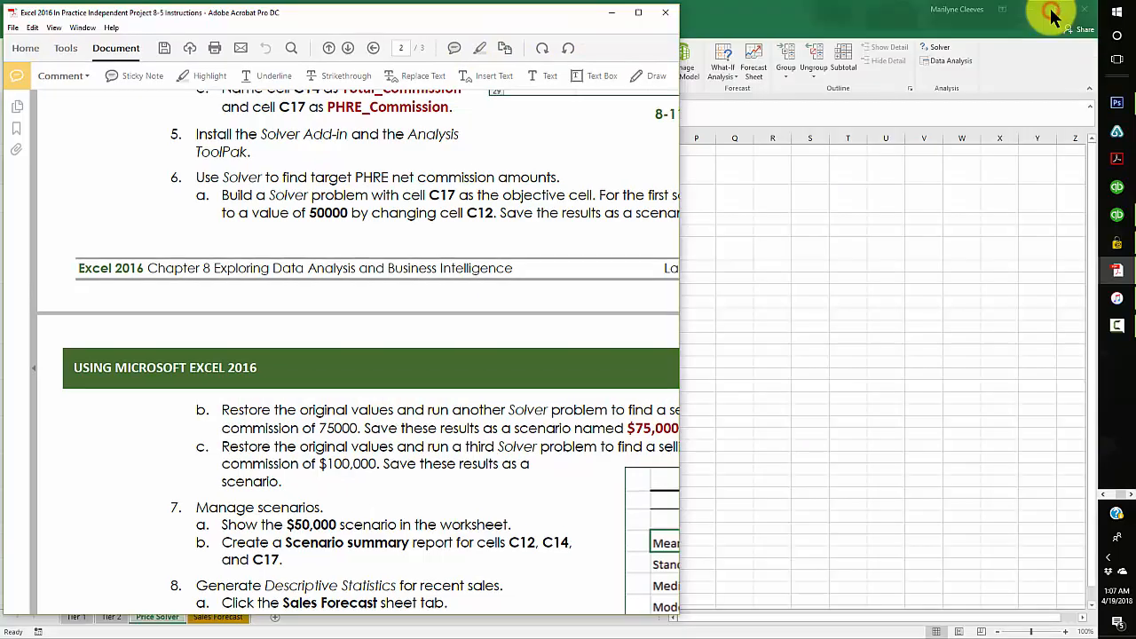
pyautogui.moveTo(314, 16); pyautogui.dragTo(0, 15)
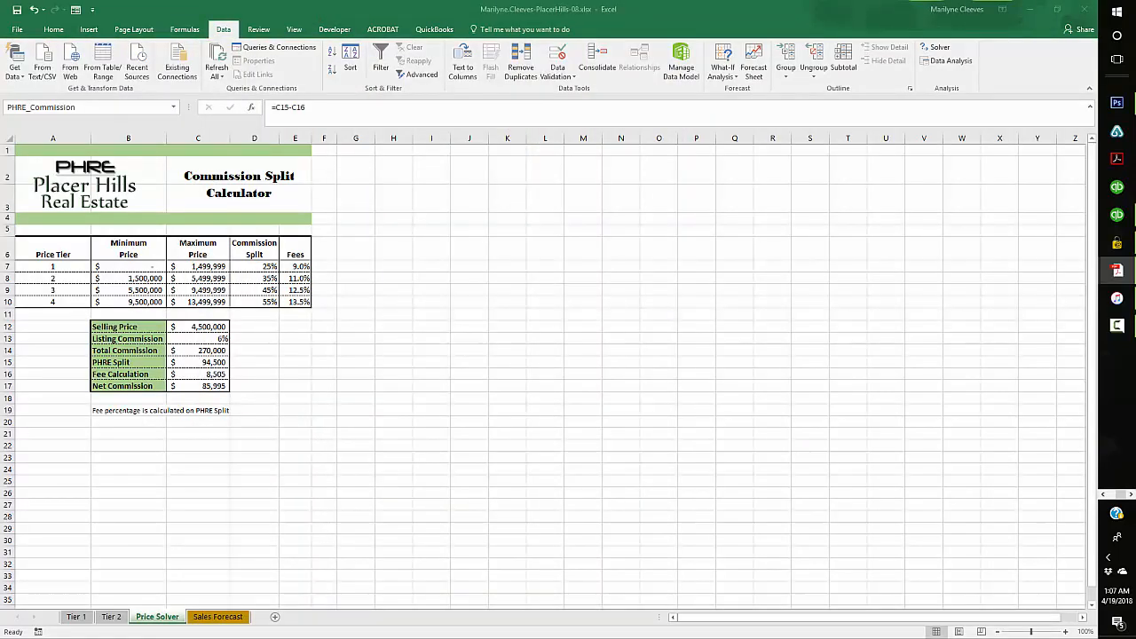
# Run Solver to bring Net Commission cell C17 to a value of 50000 by changing Selling Price cell C12.
pyautogui.click(934, 46)
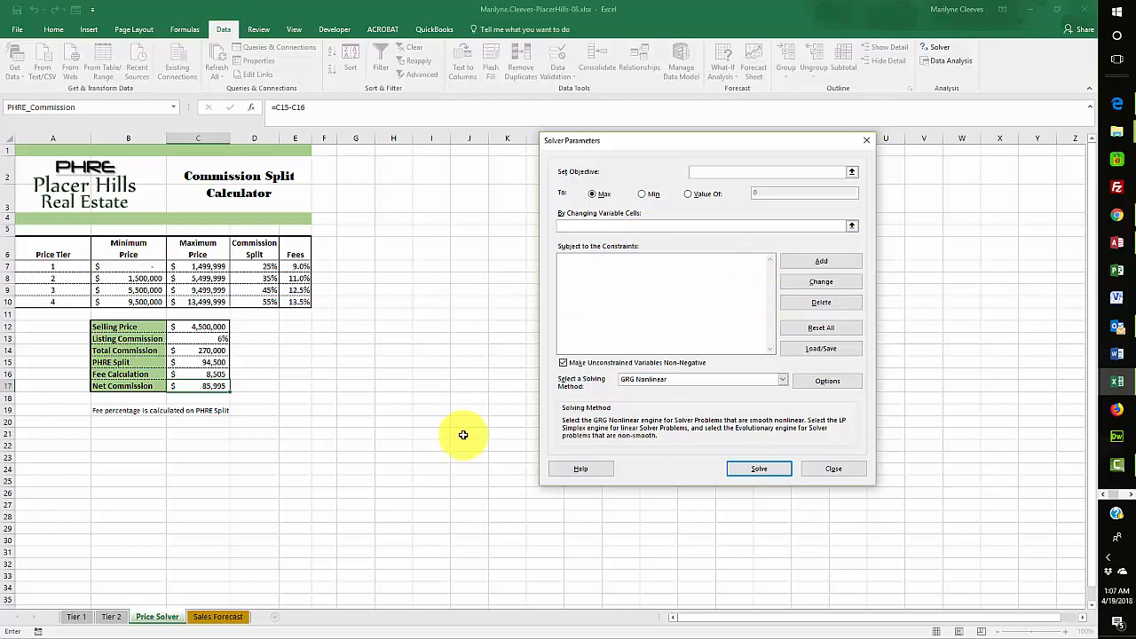
pyautogui.click(227, 388)
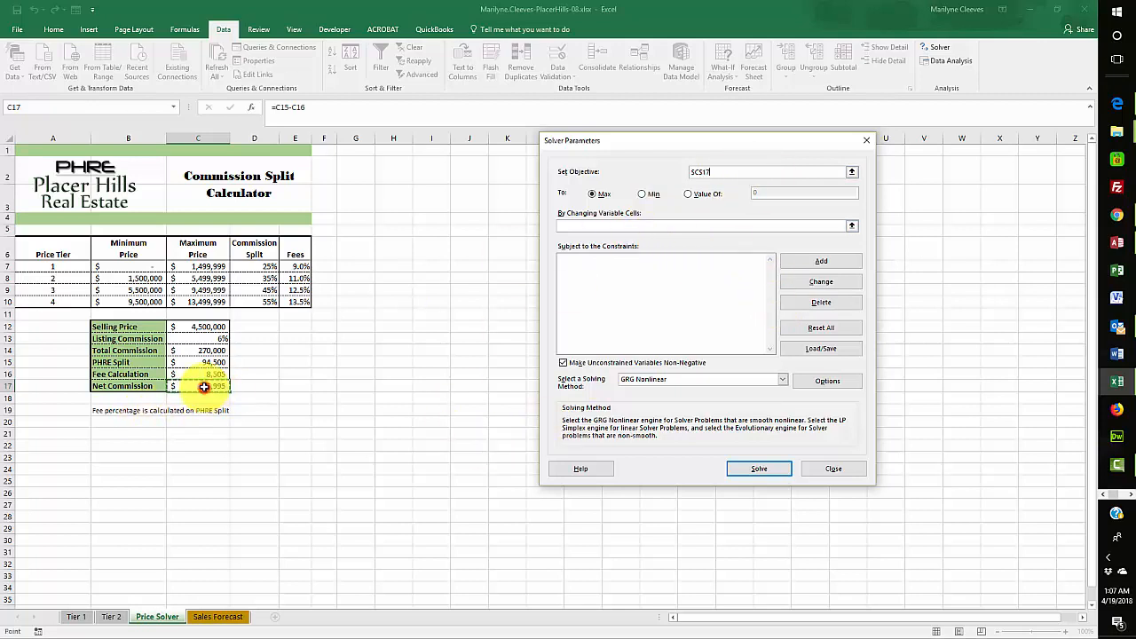
pyautogui.click(689, 194)
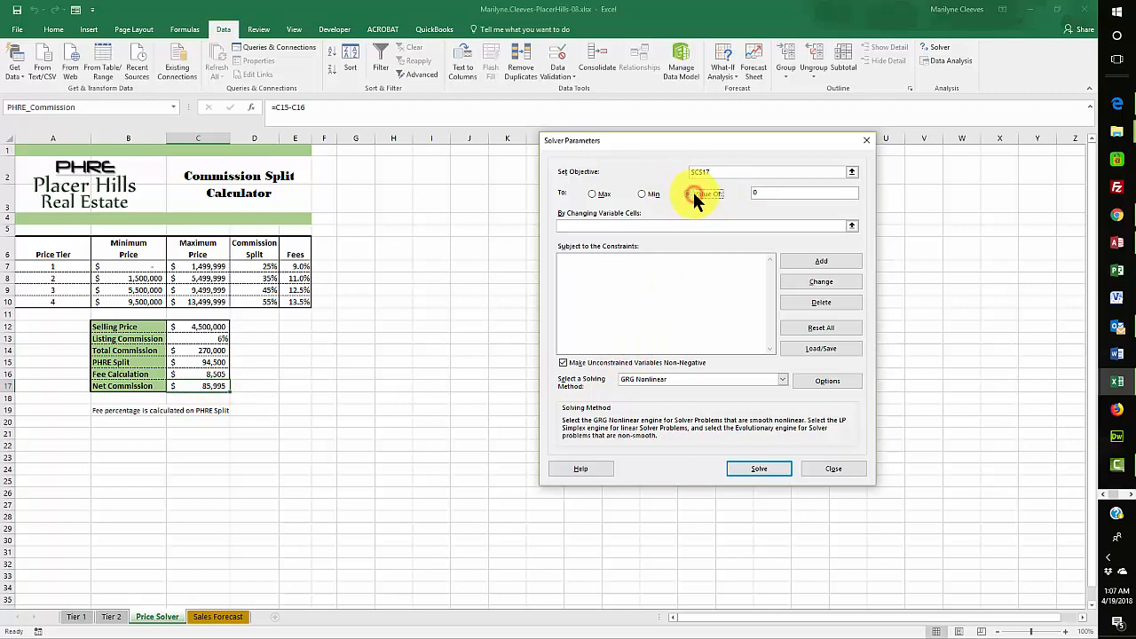
pyautogui.click(763, 193)
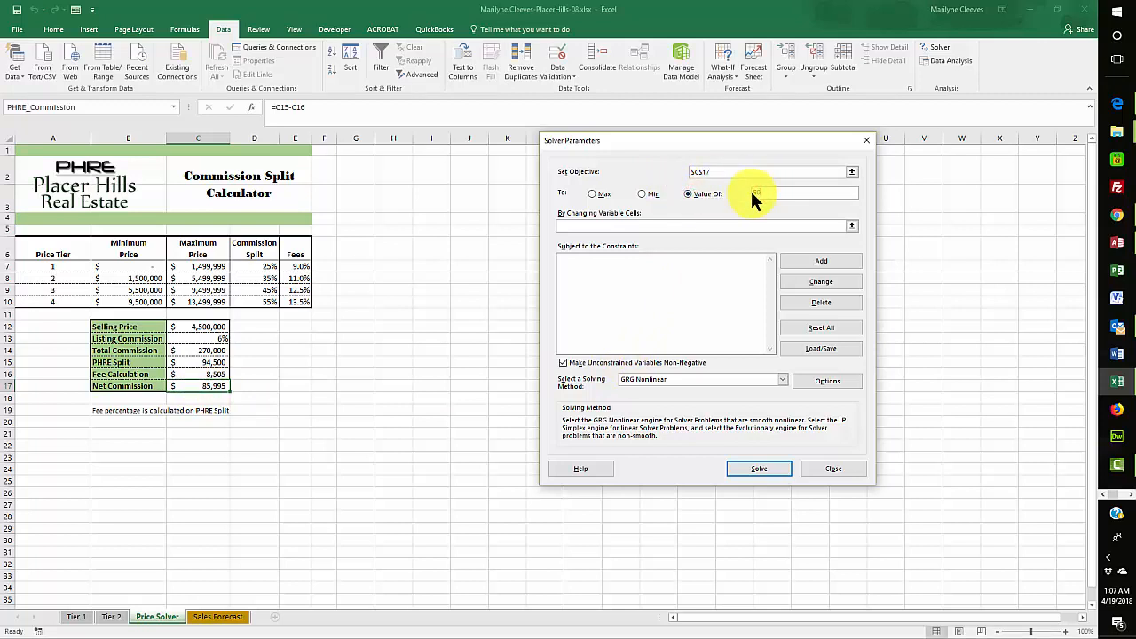
pyautogui.click(568, 225)
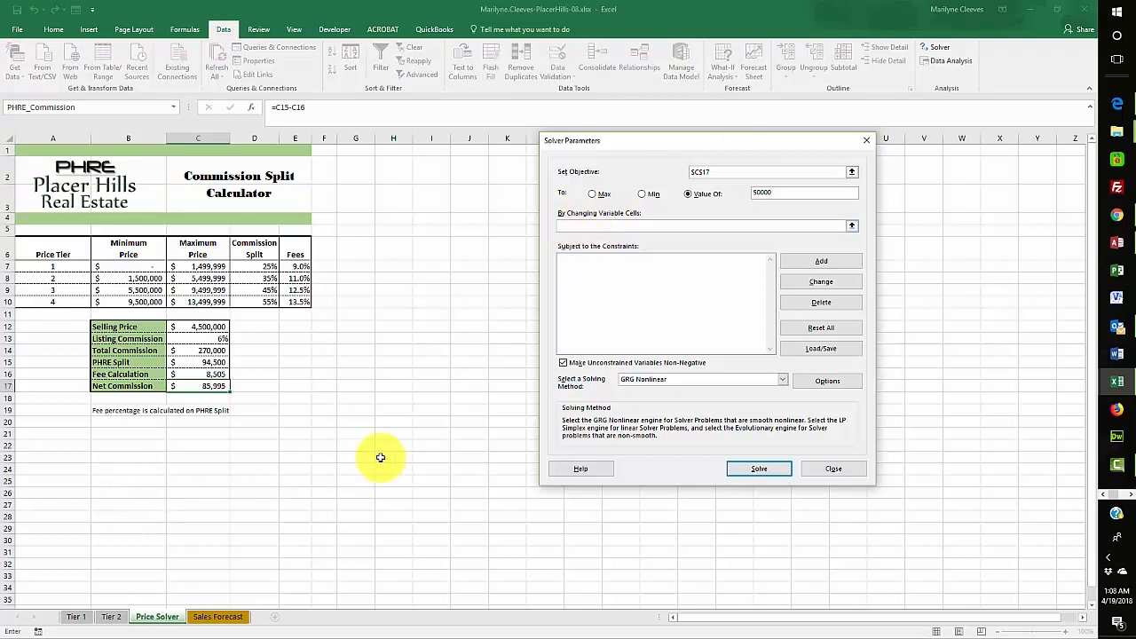
pyautogui.click(202, 327)
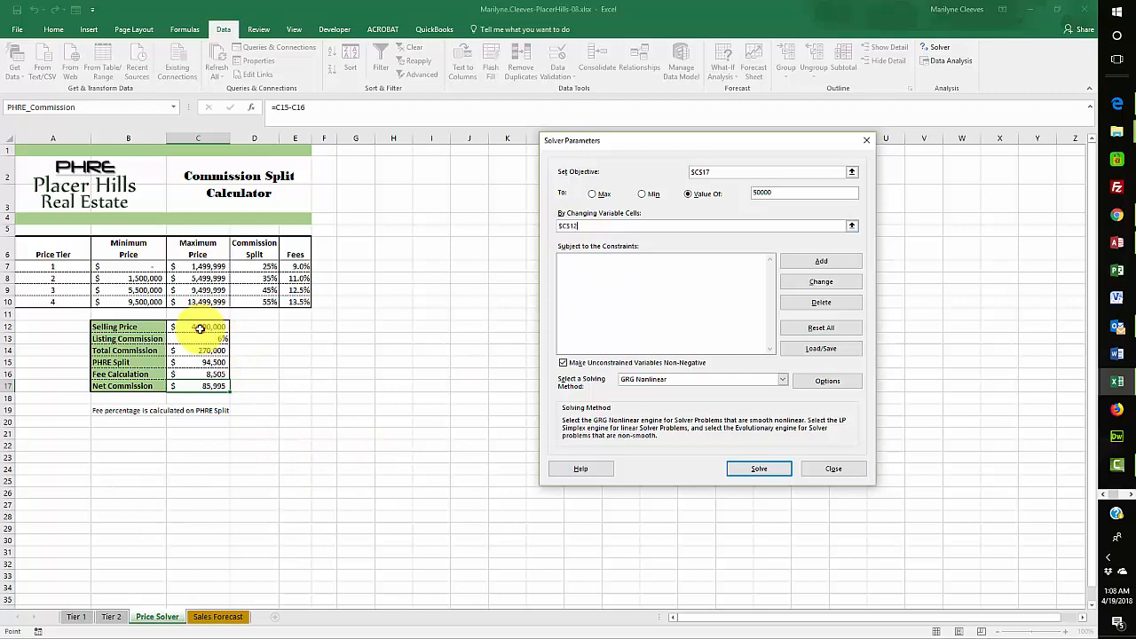
pyautogui.click(761, 469)
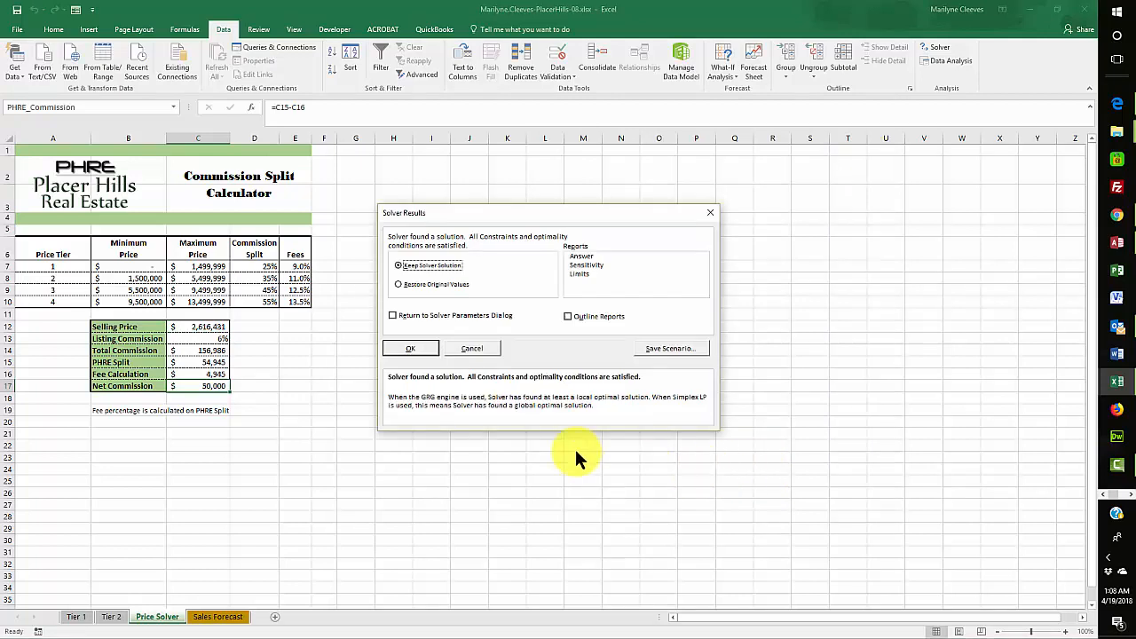
# Save the Solver result as a scenario named $50,000 and restore the original worksheet values.
pyautogui.click(685, 348)
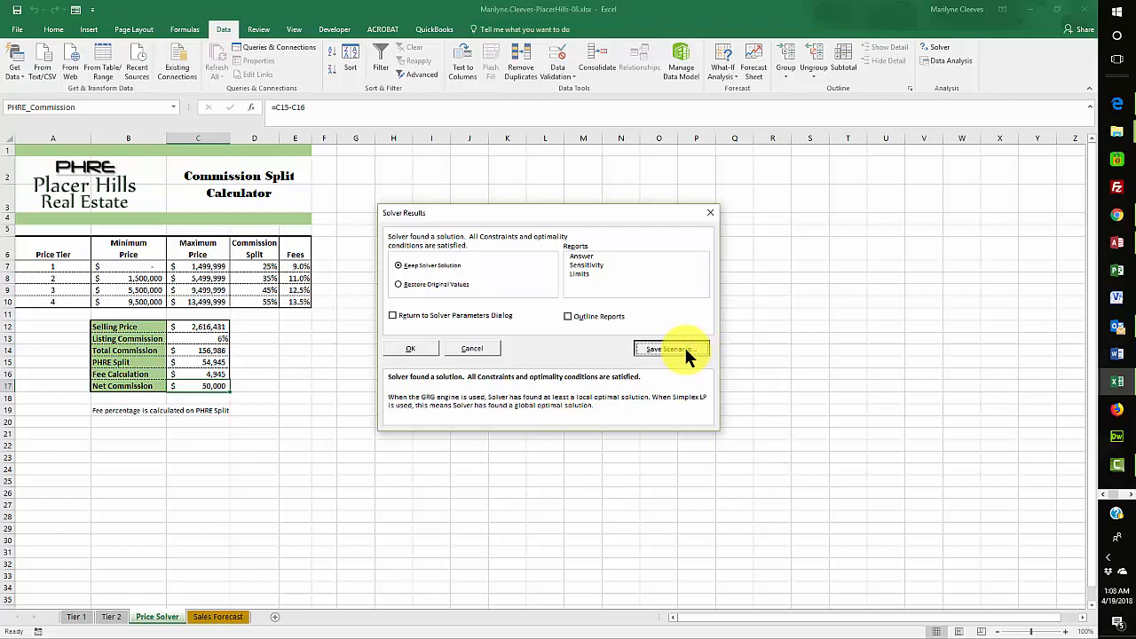
pyautogui.click(685, 349)
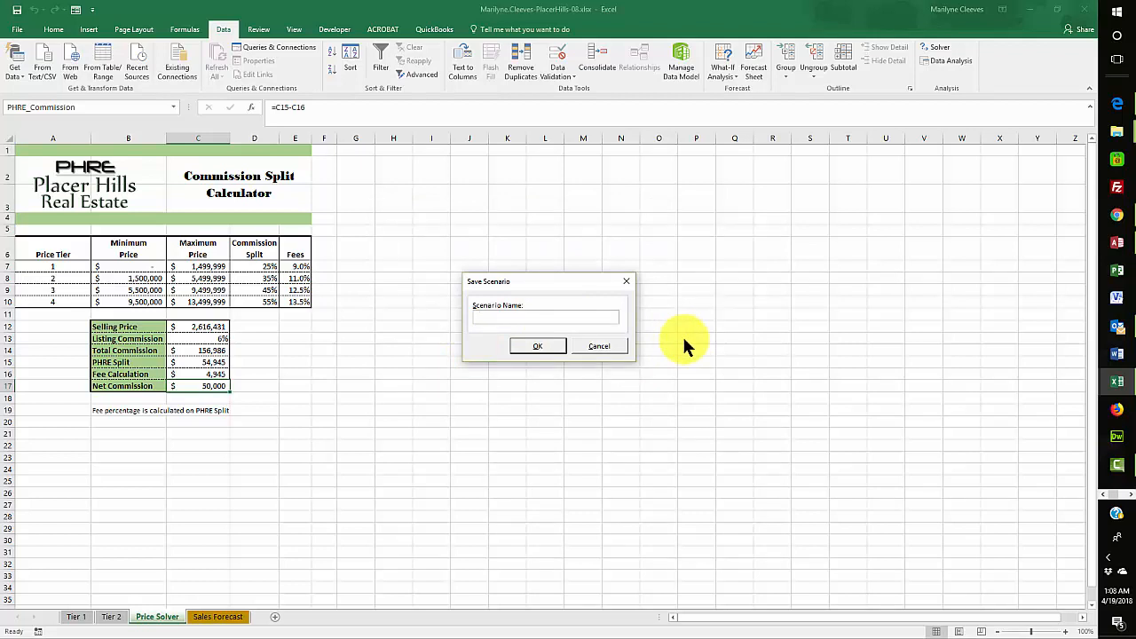
pyautogui.write('SS')
pyautogui.write('0,000')
pyautogui.click(541, 346)
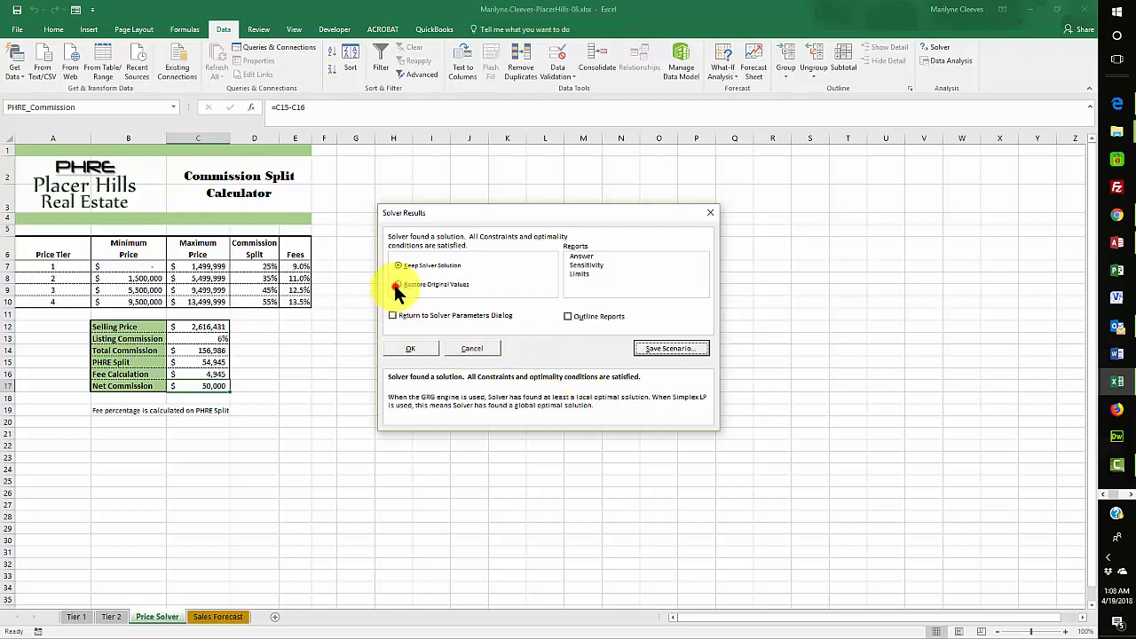
pyautogui.click(397, 285)
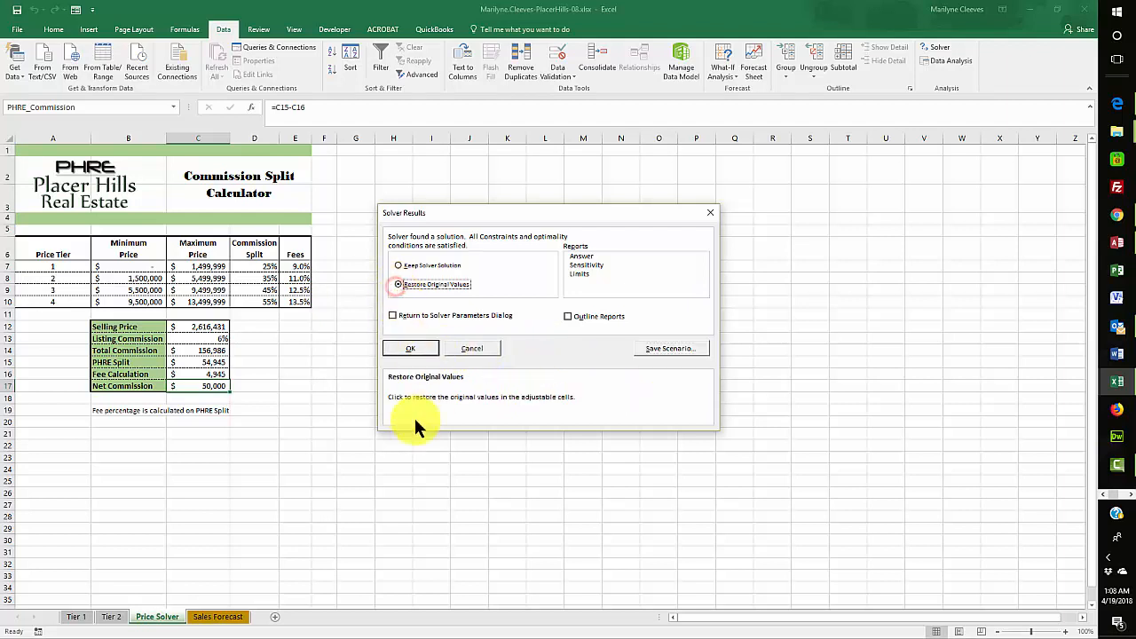
pyautogui.click(405, 349)
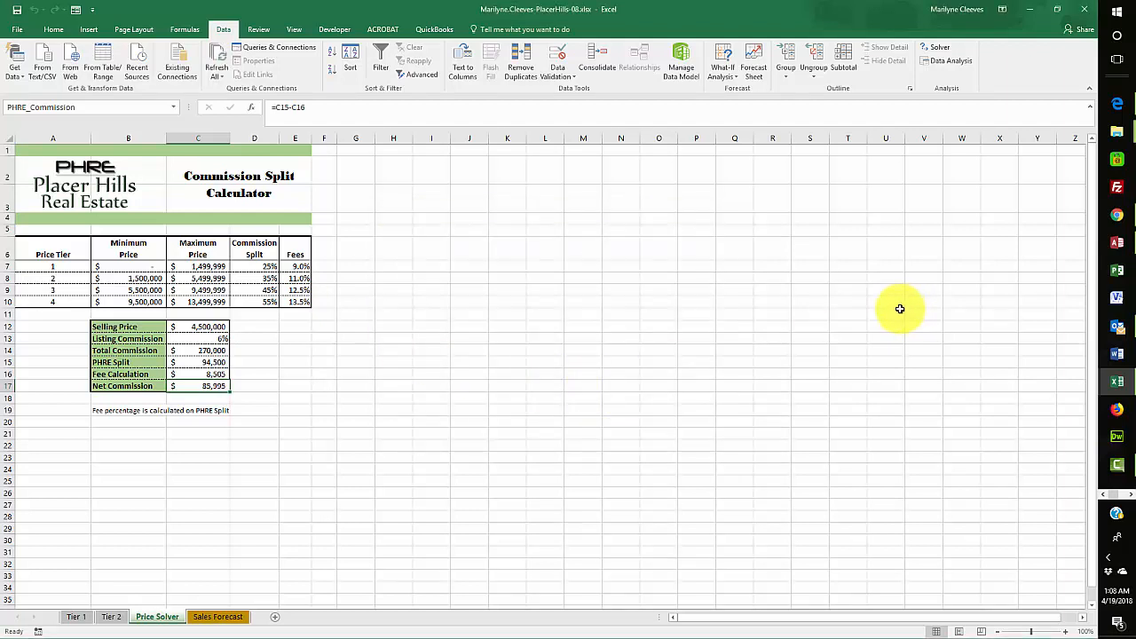
# Run Solver again with the PHRE_Commission target value set to 75000.
pyautogui.click(939, 51)
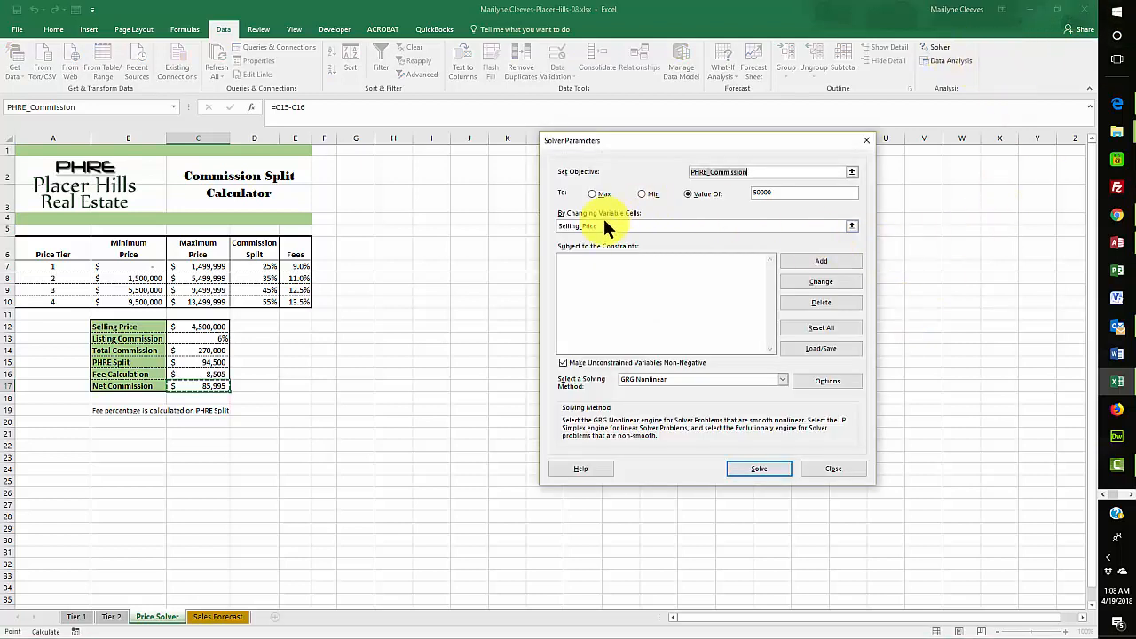
pyautogui.click(792, 194)
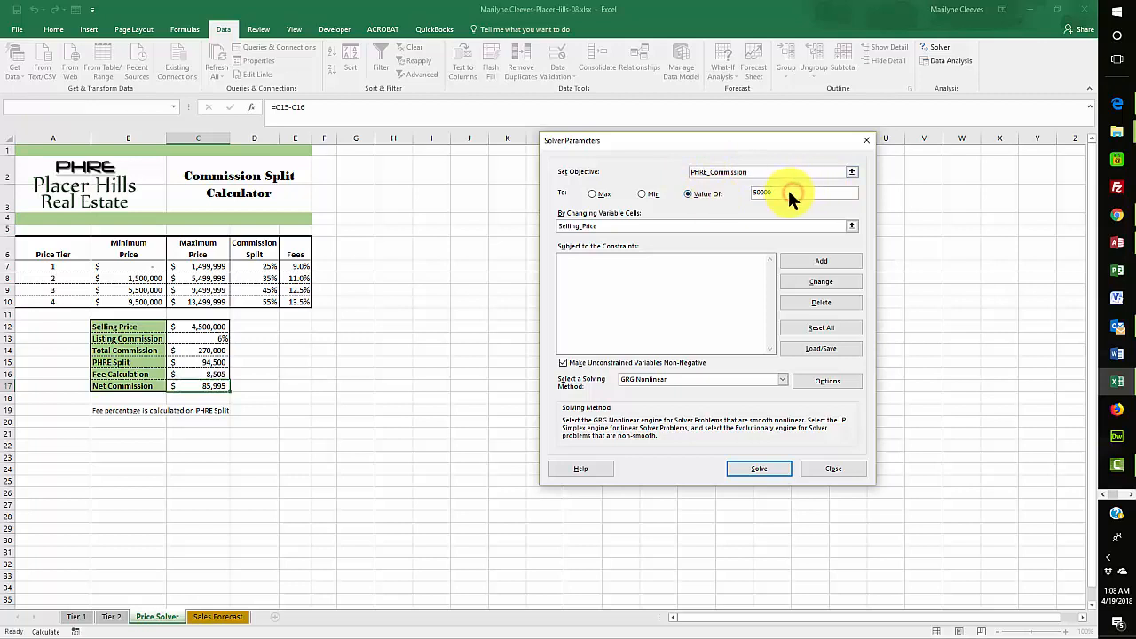
pyautogui.moveTo(785, 192); pyautogui.dragTo(736, 192)
pyautogui.write('75000')
pyautogui.click(759, 472)
# Save the Solver result as a scenario named $75,000 and restore the original worksheet values.
pyautogui.click(670, 348)
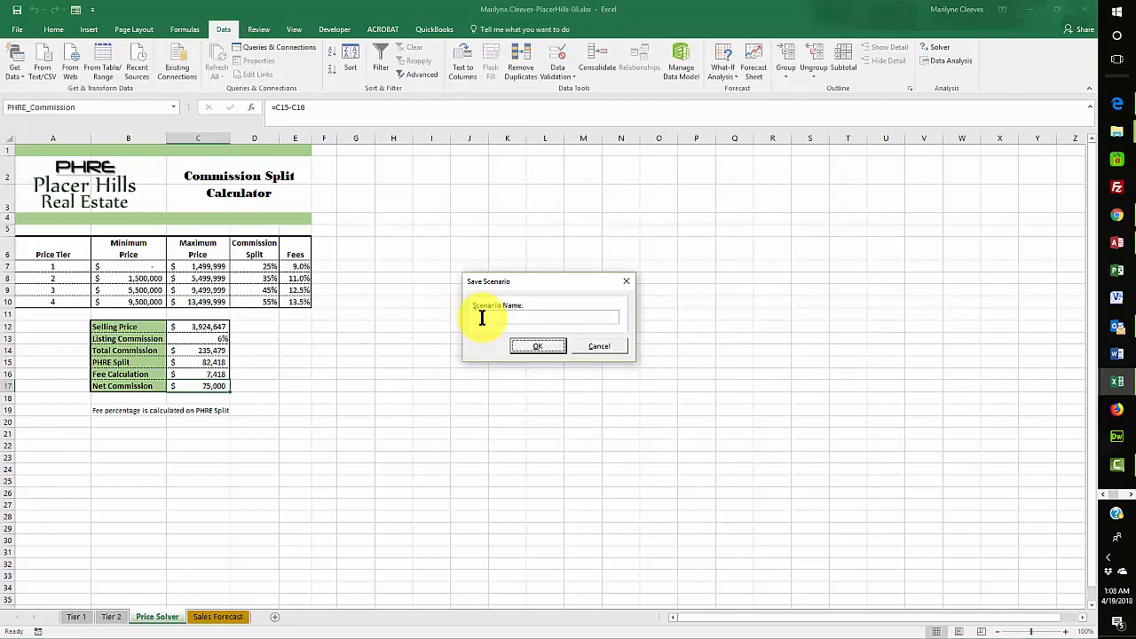
pyautogui.click(482, 316)
pyautogui.write('$75,000')
pyautogui.click(525, 347)
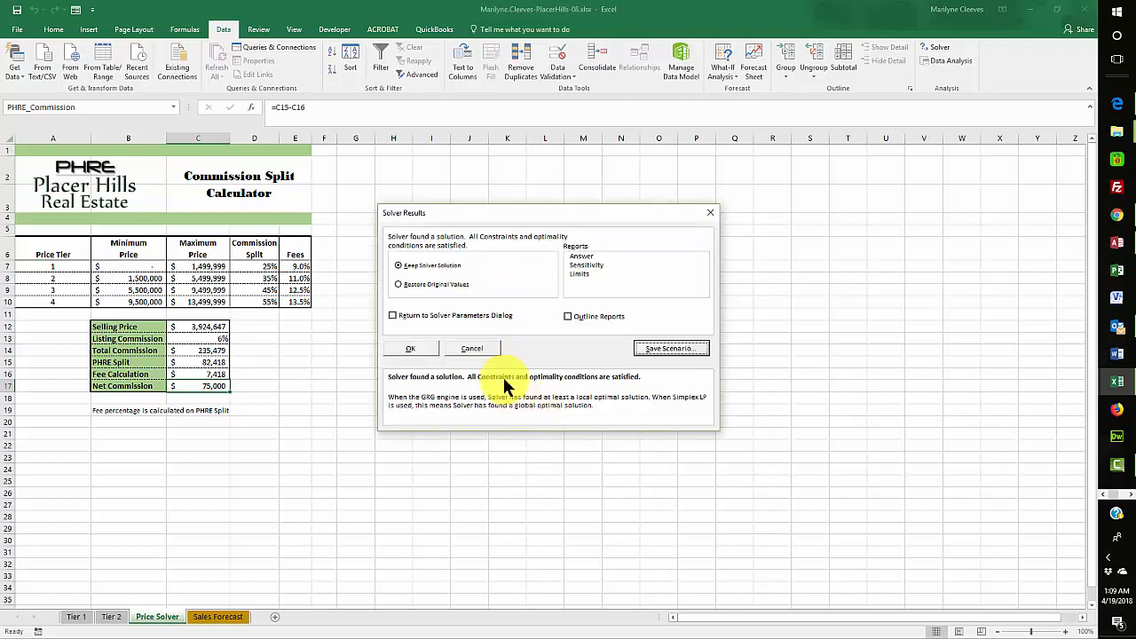
pyautogui.click(400, 284)
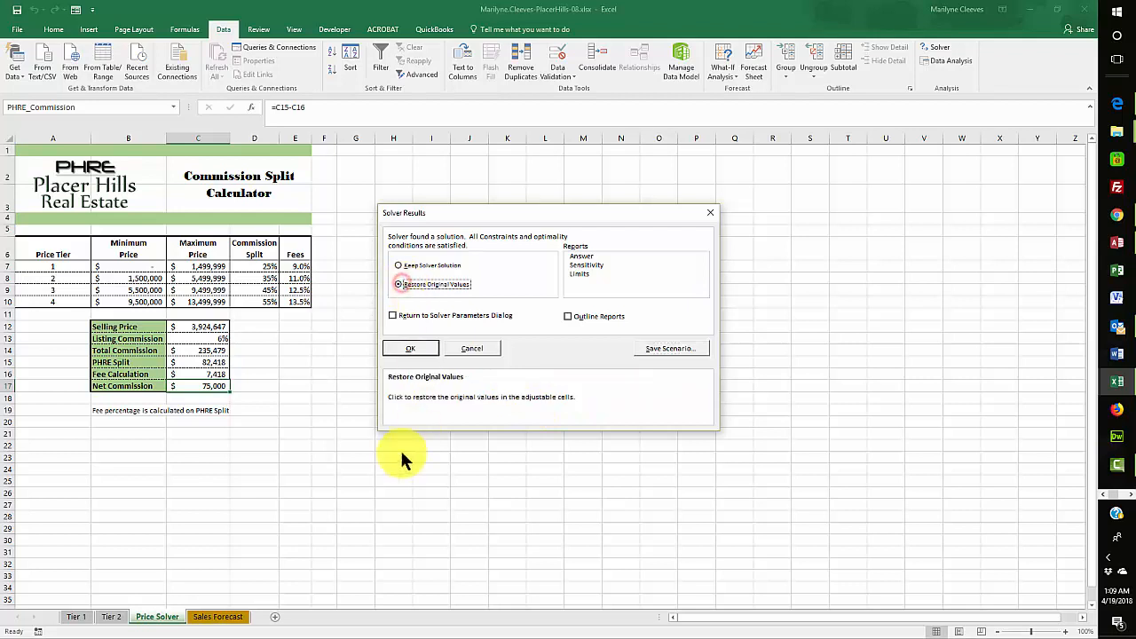
pyautogui.click(415, 347)
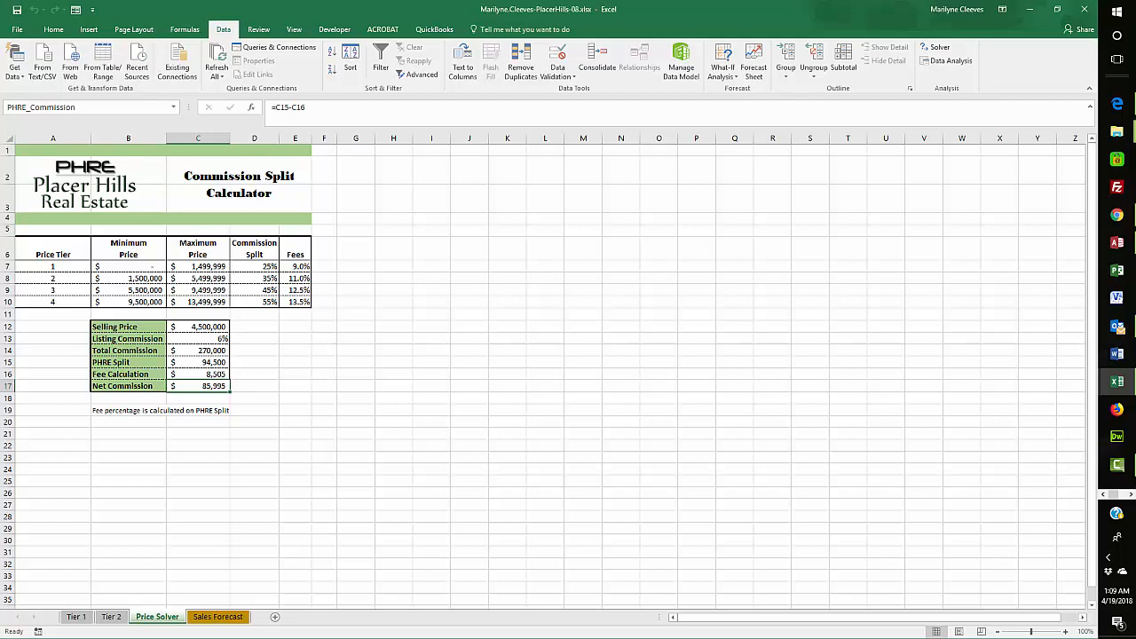
# Run Solver once more with the PHRE_Commission target value set to 100000.
pyautogui.scroll(-1, 543, 372)
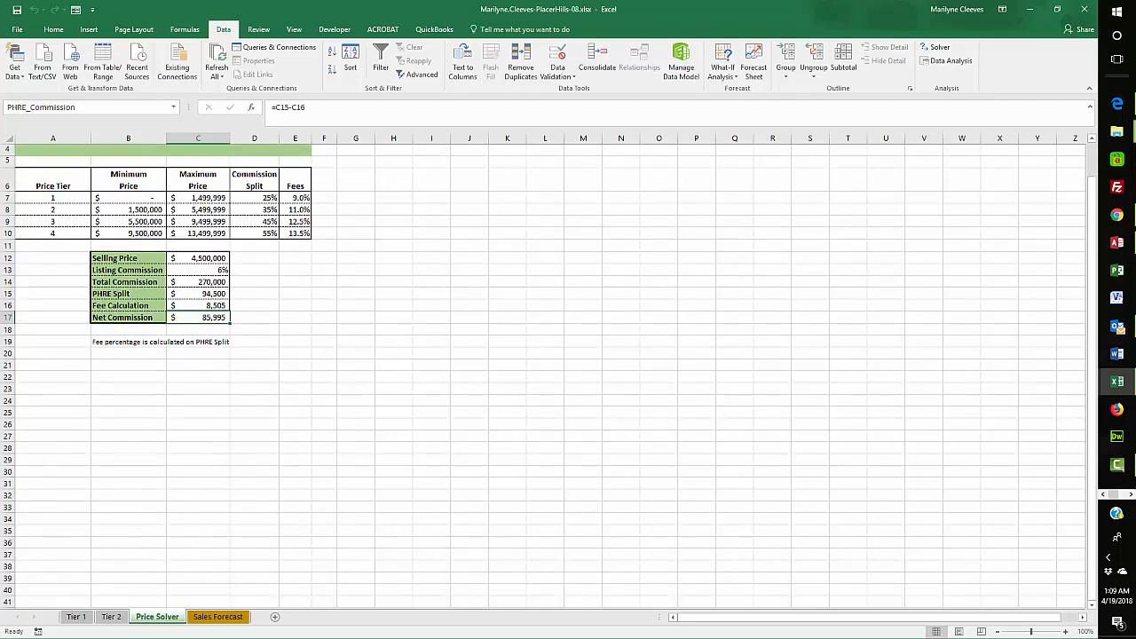
pyautogui.scroll(1, 543, 373)
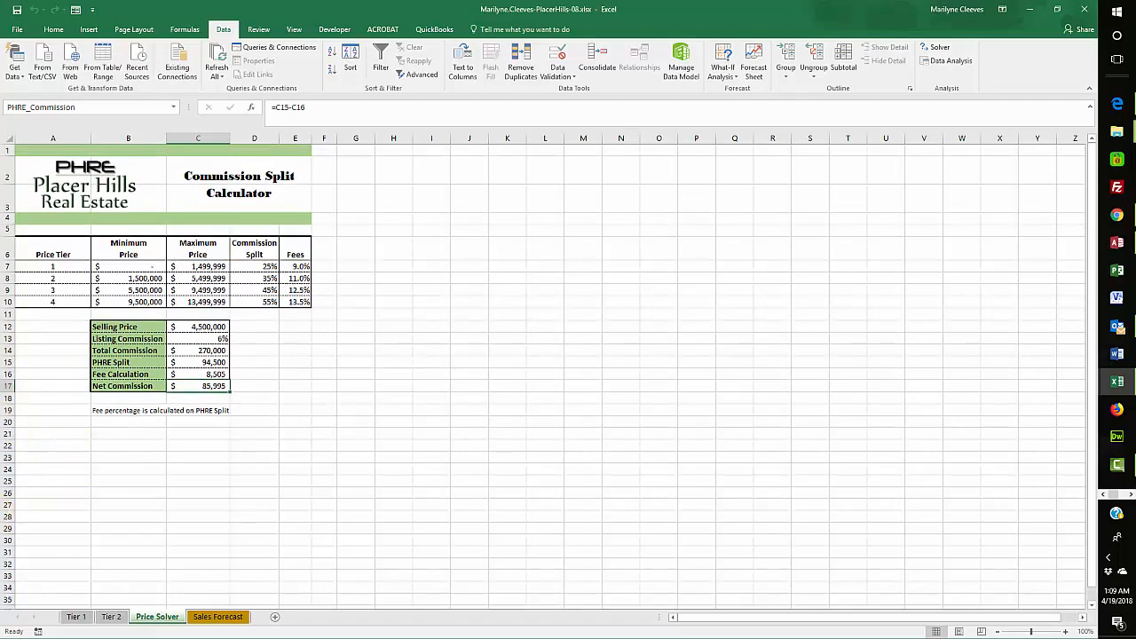
pyautogui.click(936, 47)
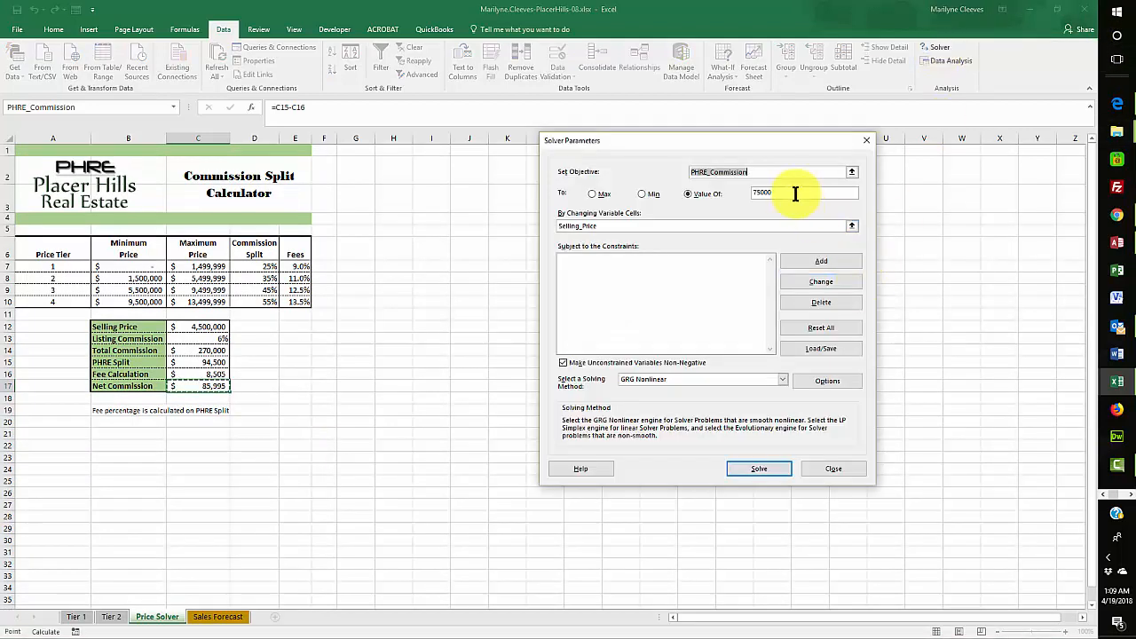
pyautogui.click(787, 193)
pyautogui.doubleClick(785, 192)
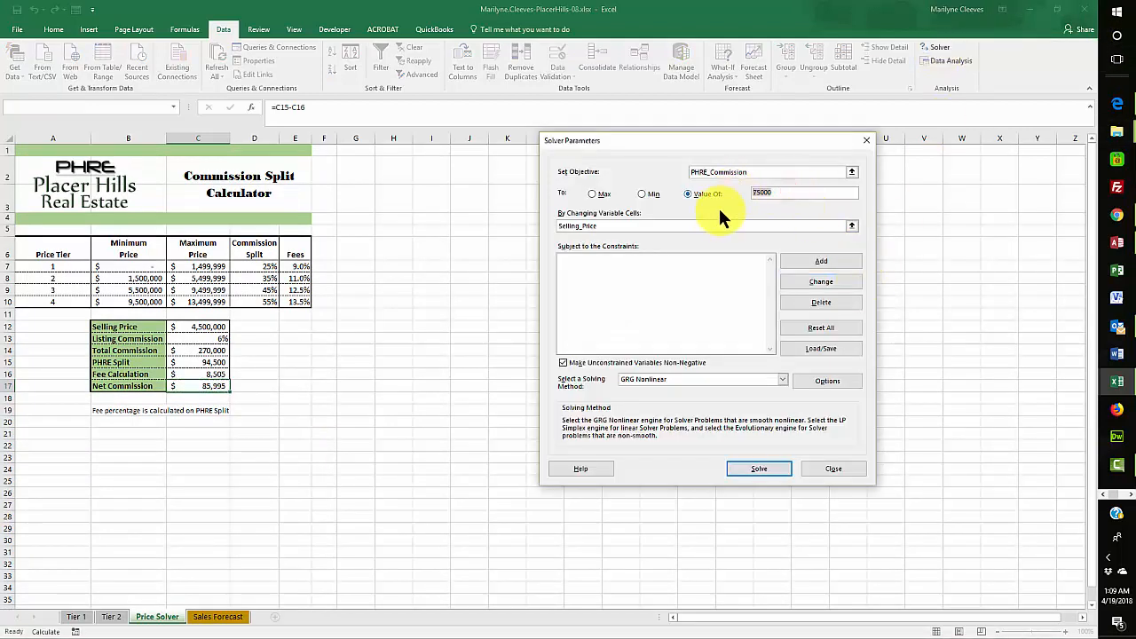
pyautogui.write('100000')
pyautogui.click(771, 463)
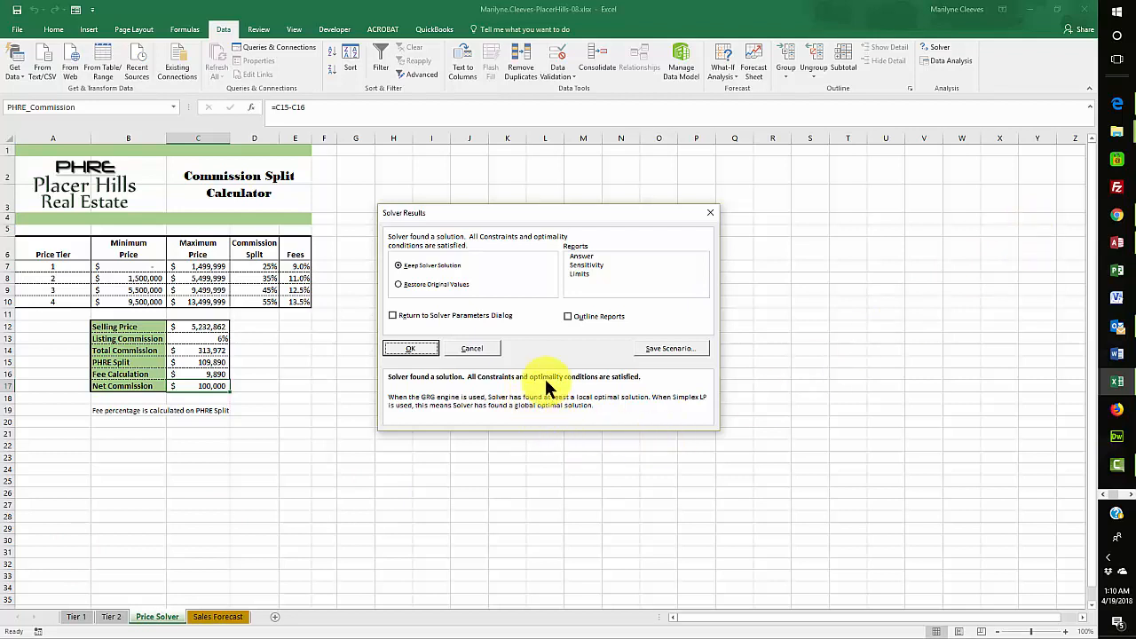
# Save the Solver result as a scenario named $100,000 and restore the original worksheet values.
pyautogui.click(681, 349)
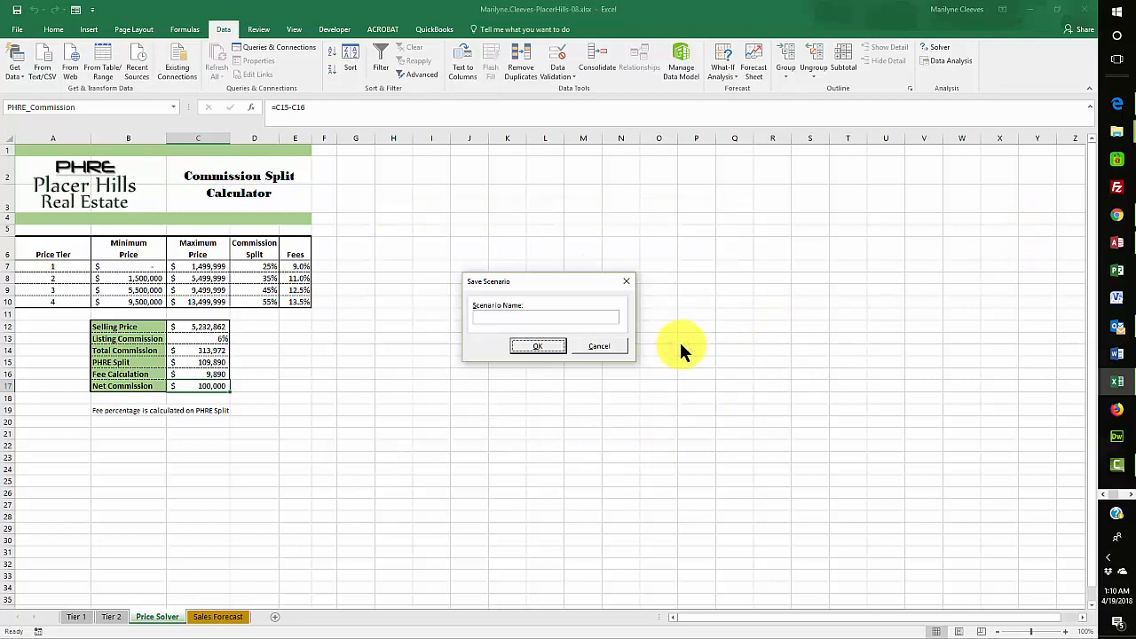
pyautogui.click(503, 314)
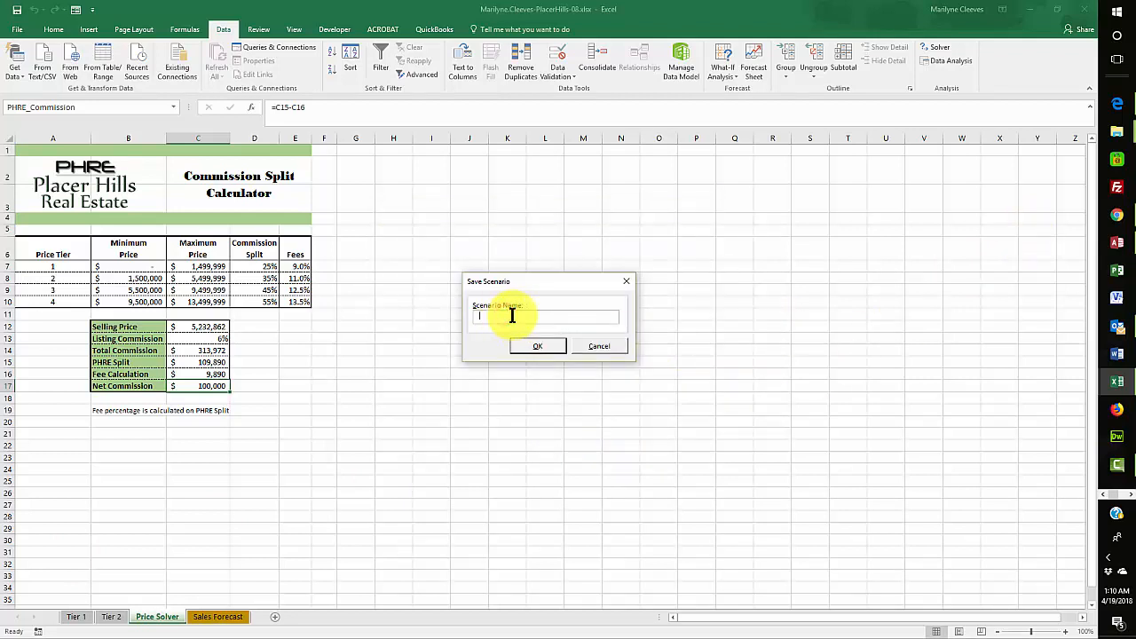
pyautogui.write('8')
pyautogui.write('100,000')
pyautogui.click(535, 346)
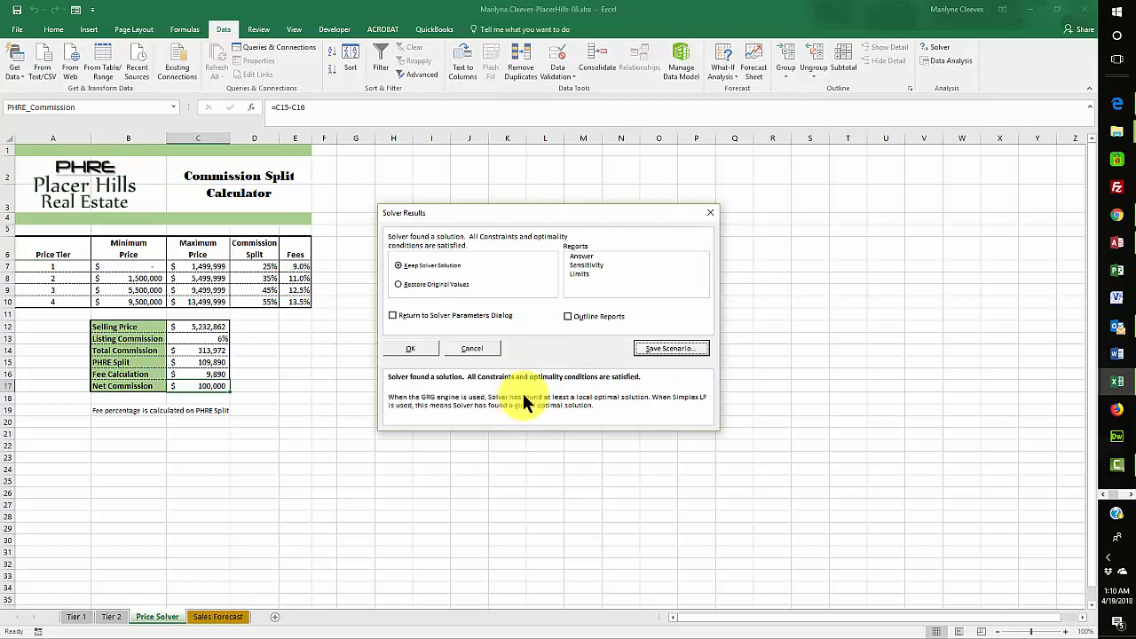
pyautogui.click(398, 284)
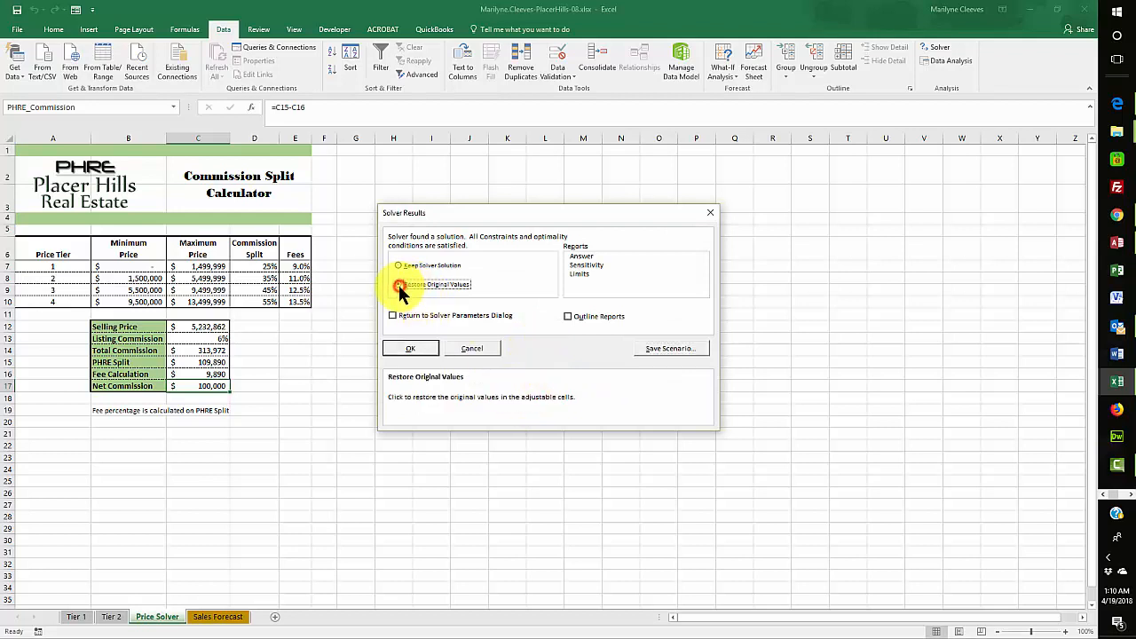
pyautogui.click(410, 348)
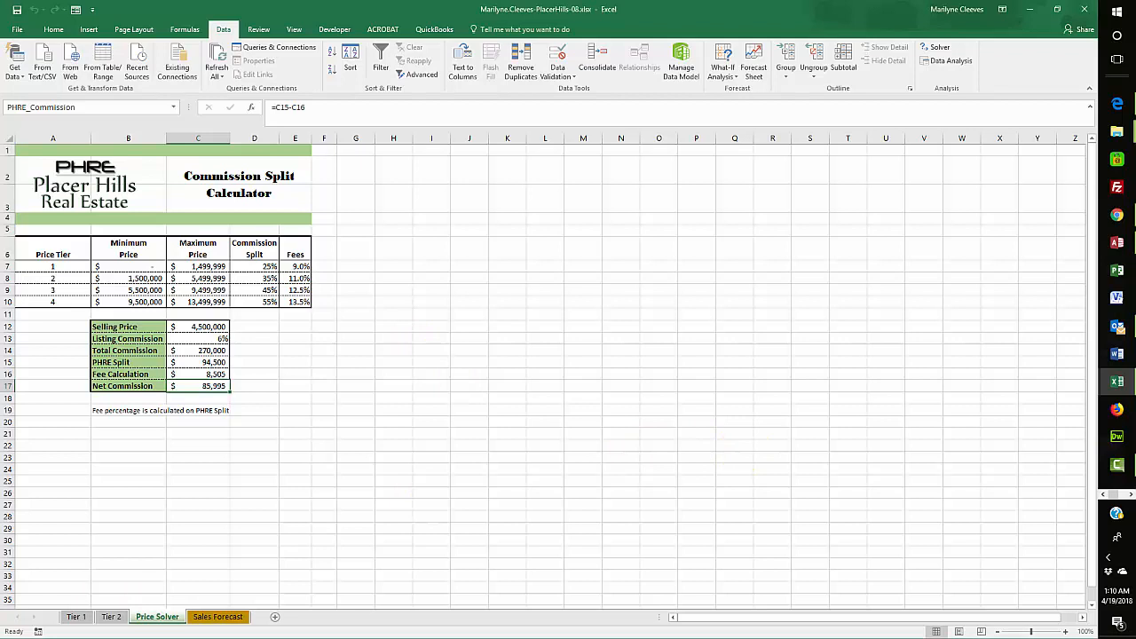
# Show the $50,000 scenario on the Price Solver sheet using the Scenario Manager.
pyautogui.press('F10')
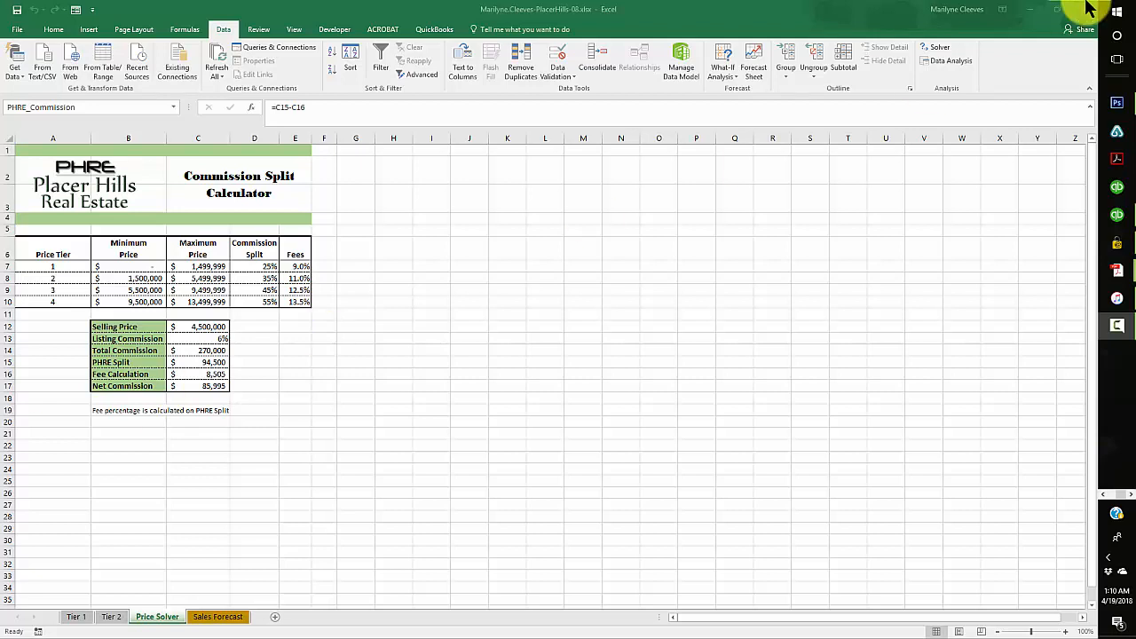
pyautogui.click(724, 71)
pyautogui.click(724, 71)
pyautogui.click(732, 91)
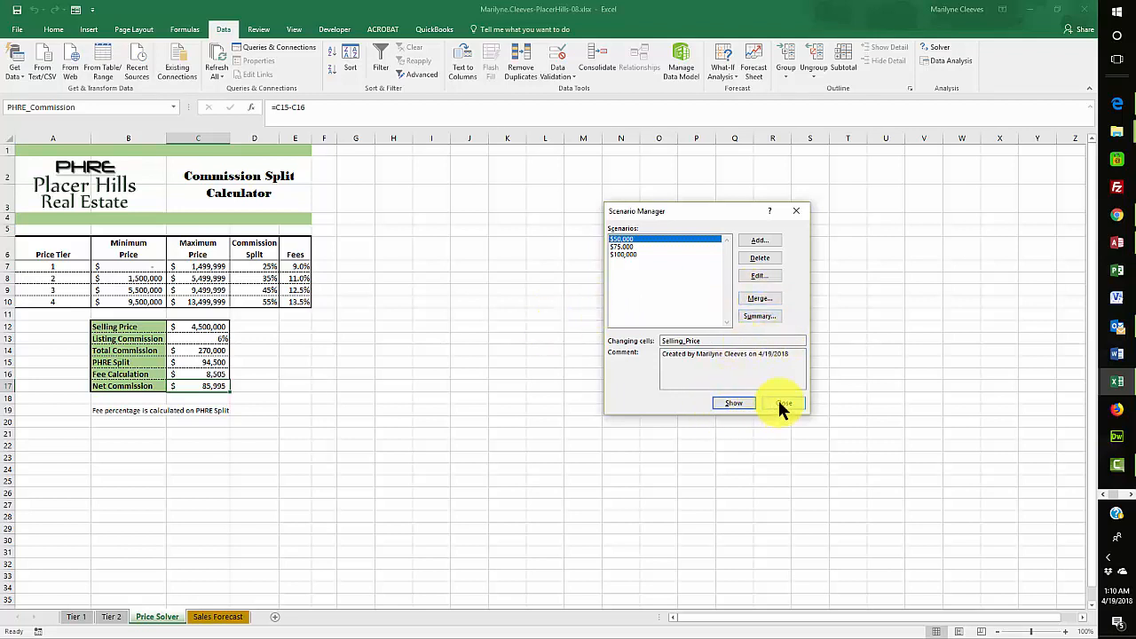
pyautogui.click(732, 404)
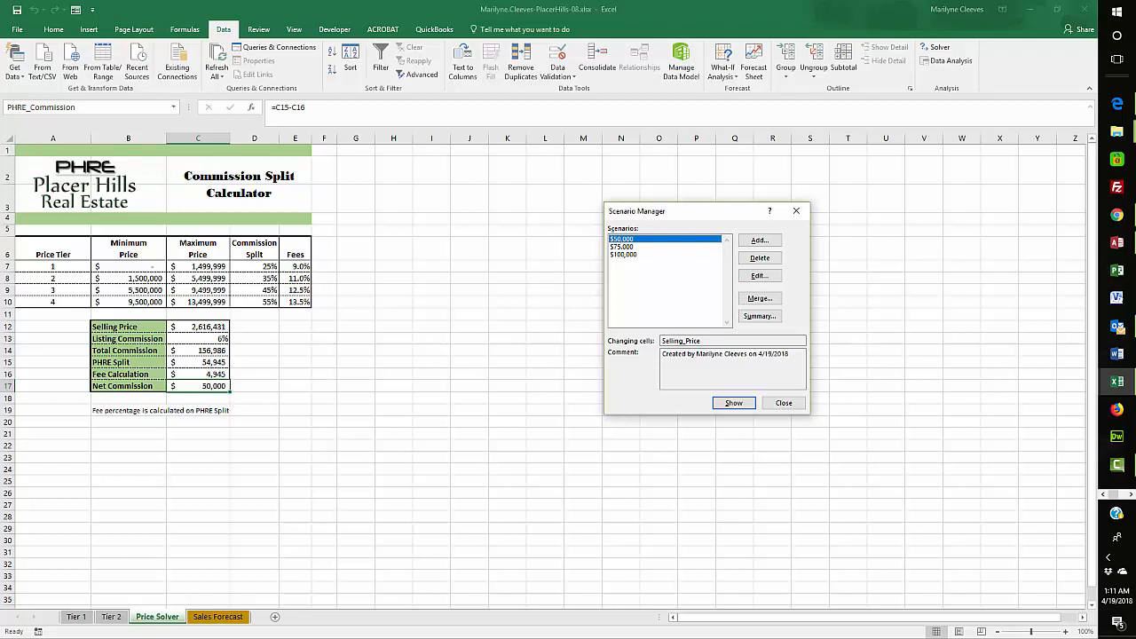
# Create a scenario summary report from the Scenario Manager with C12, C14 and C17 as the result cells.
pyautogui.click(761, 316)
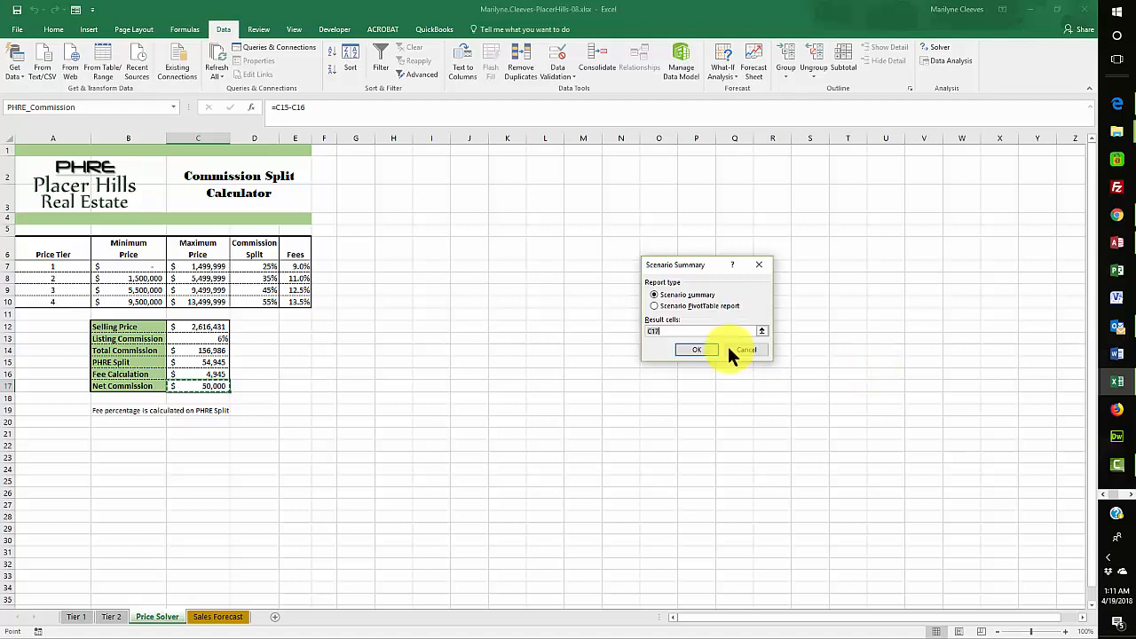
pyautogui.click(666, 330)
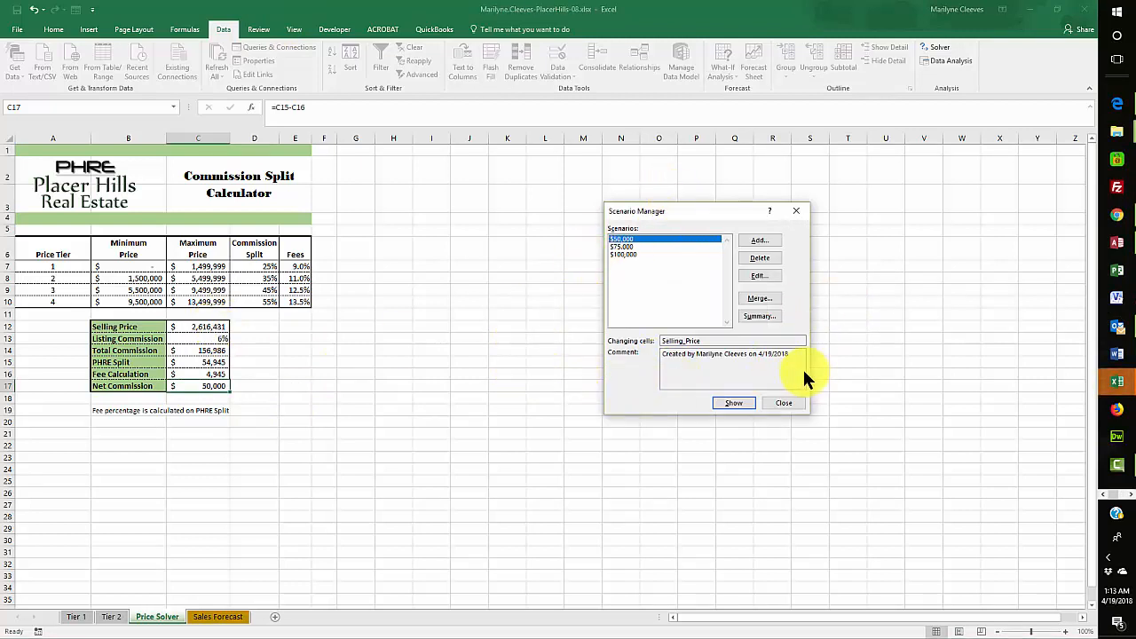
pyautogui.click(755, 318)
pyautogui.click(753, 318)
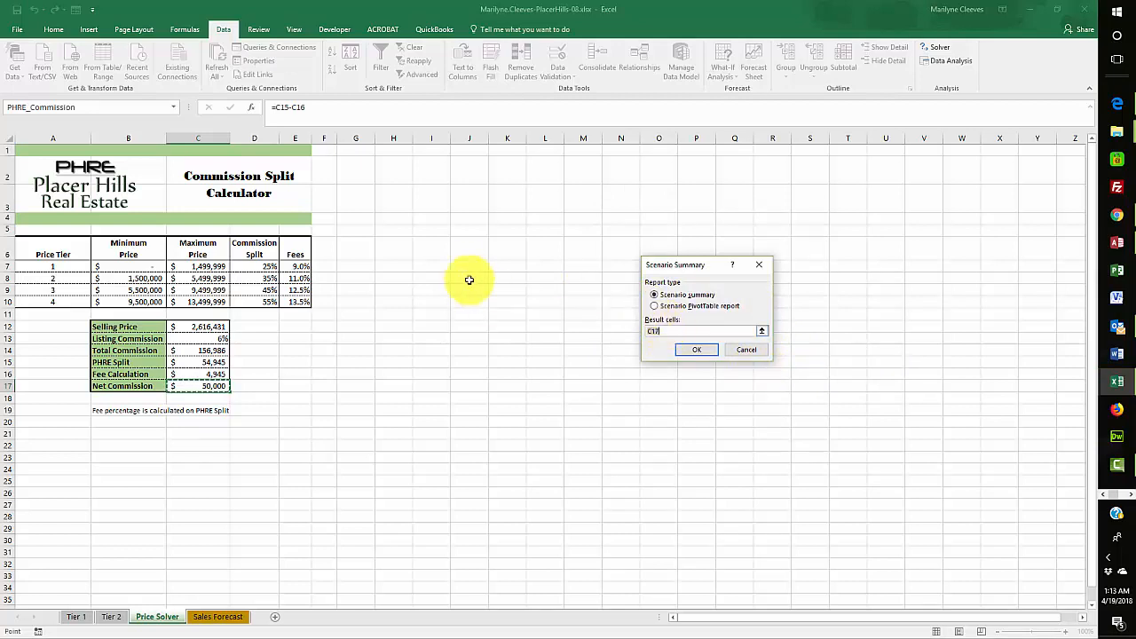
pyautogui.click(195, 326)
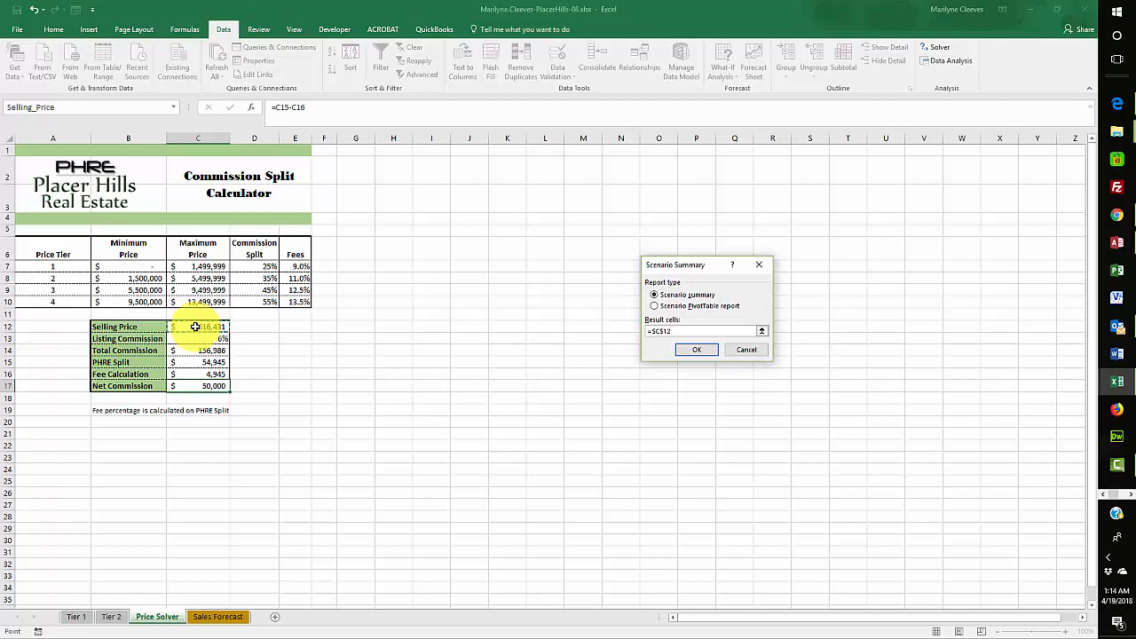
pyautogui.keyDown('ctrl'); pyautogui.click(204, 352); pyautogui.keyUp('ctrl')
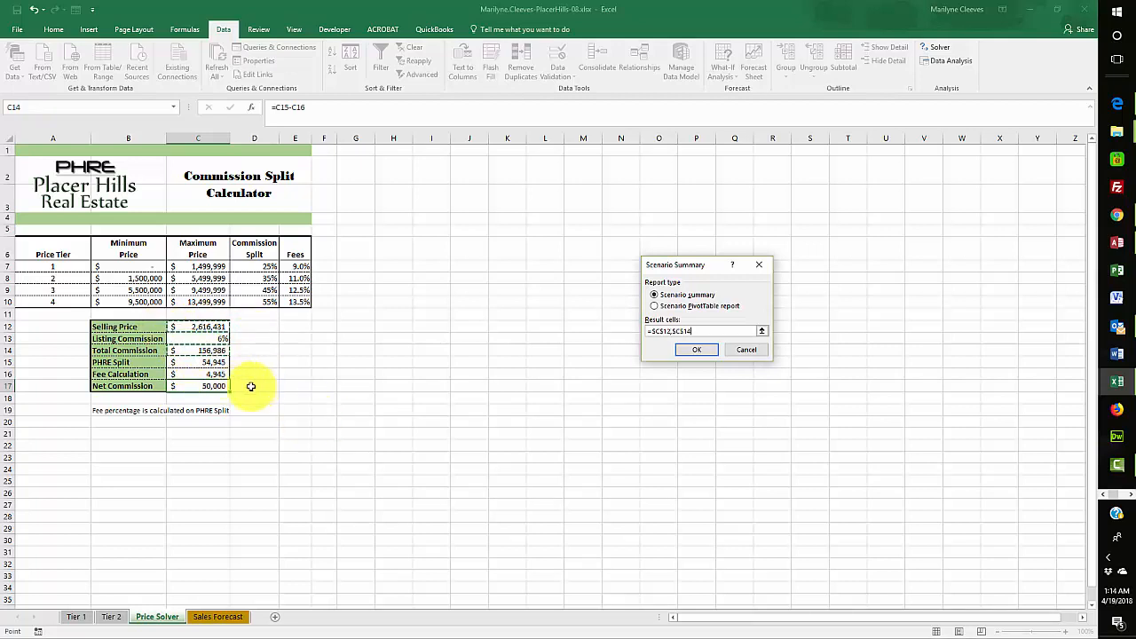
pyautogui.keyDown('ctrl'); pyautogui.click(197, 386); pyautogui.keyUp('ctrl')
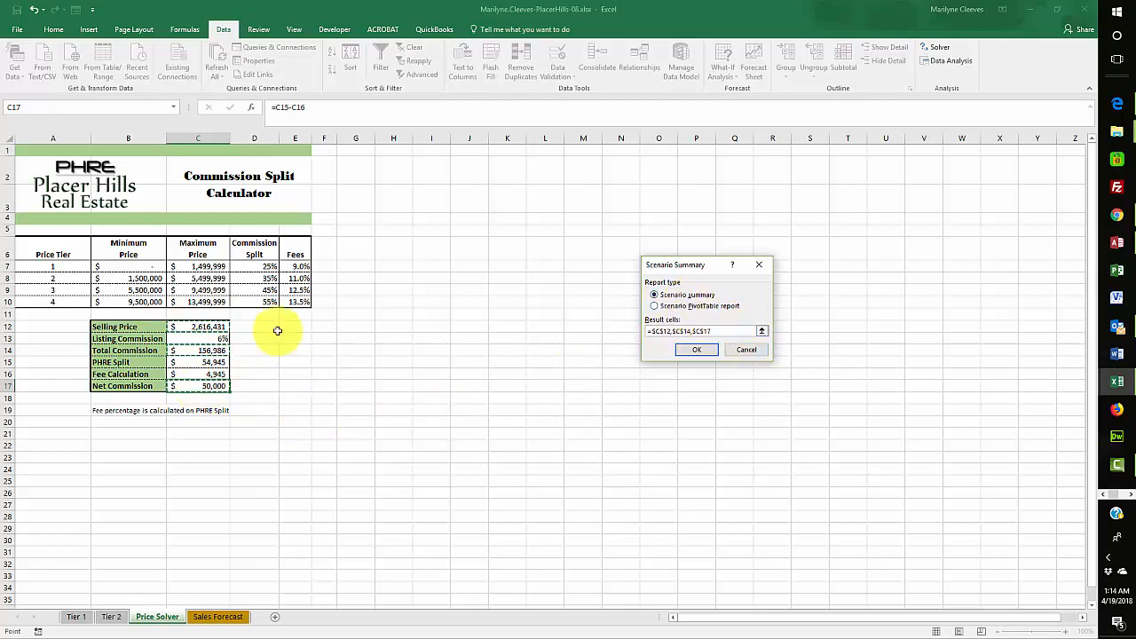
pyautogui.click(692, 350)
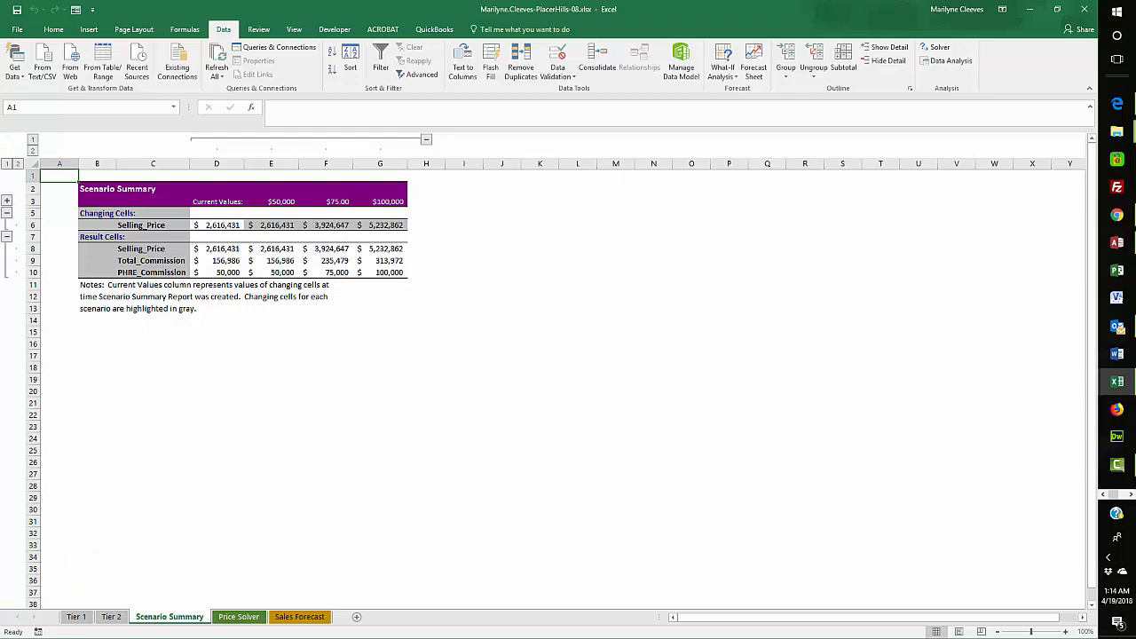
# Mark the step 8 Descriptive Statistics instructions in the Acrobat PDF, and save the workbook back in Excel.
pyautogui.press('F10')
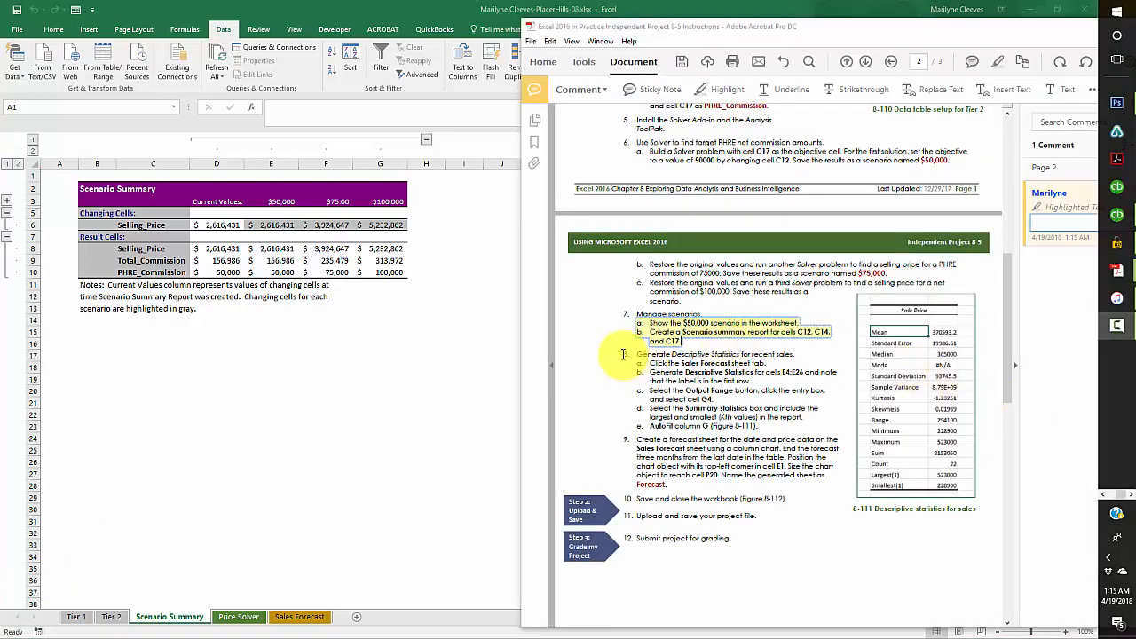
pyautogui.moveTo(636, 354); pyautogui.dragTo(759, 425)
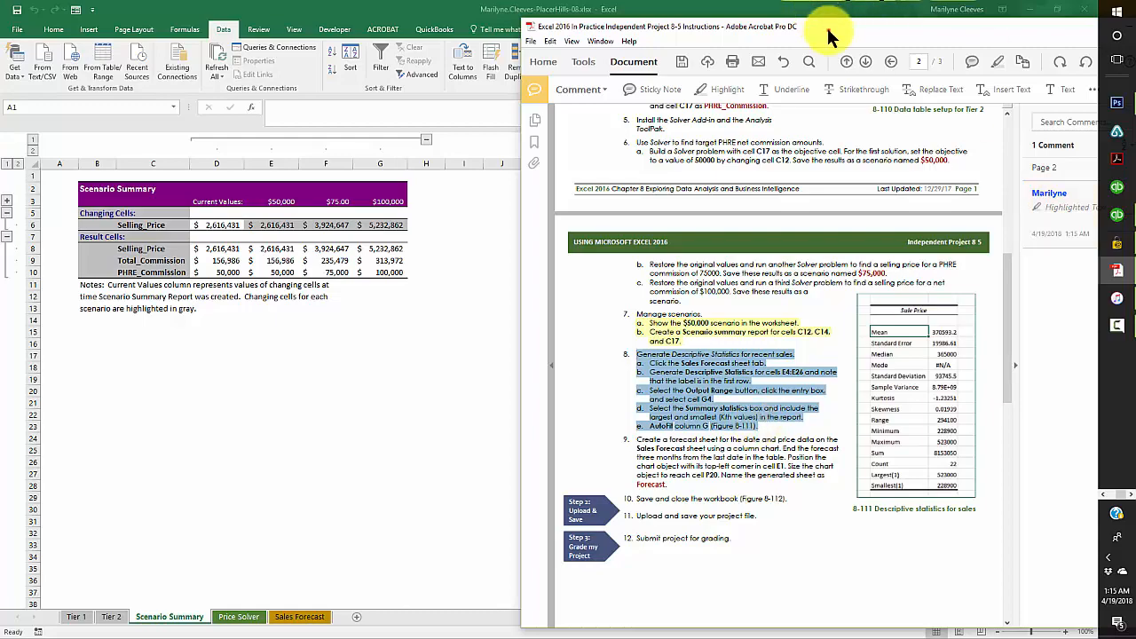
pyautogui.moveTo(827, 31); pyautogui.dragTo(0, 6)
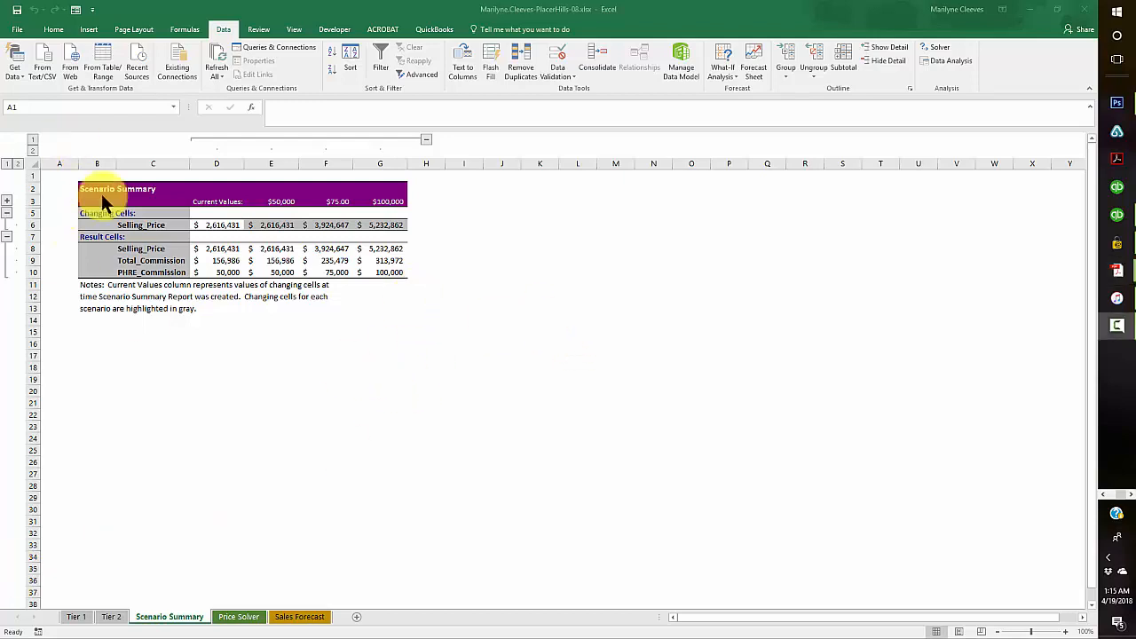
pyautogui.click(269, 357)
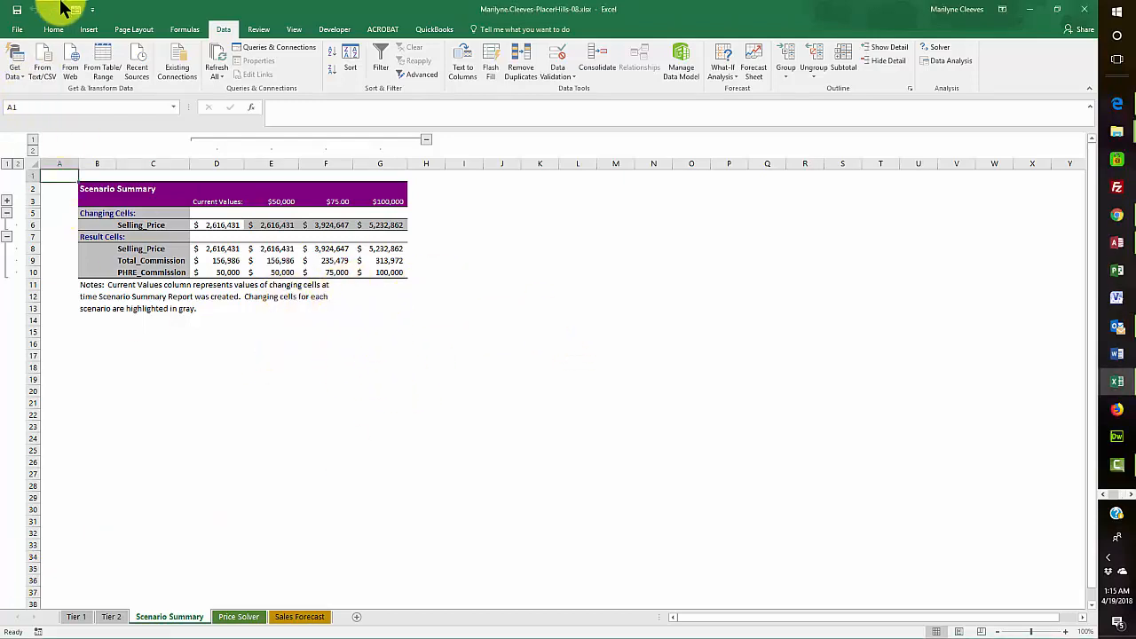
pyautogui.click(17, 11)
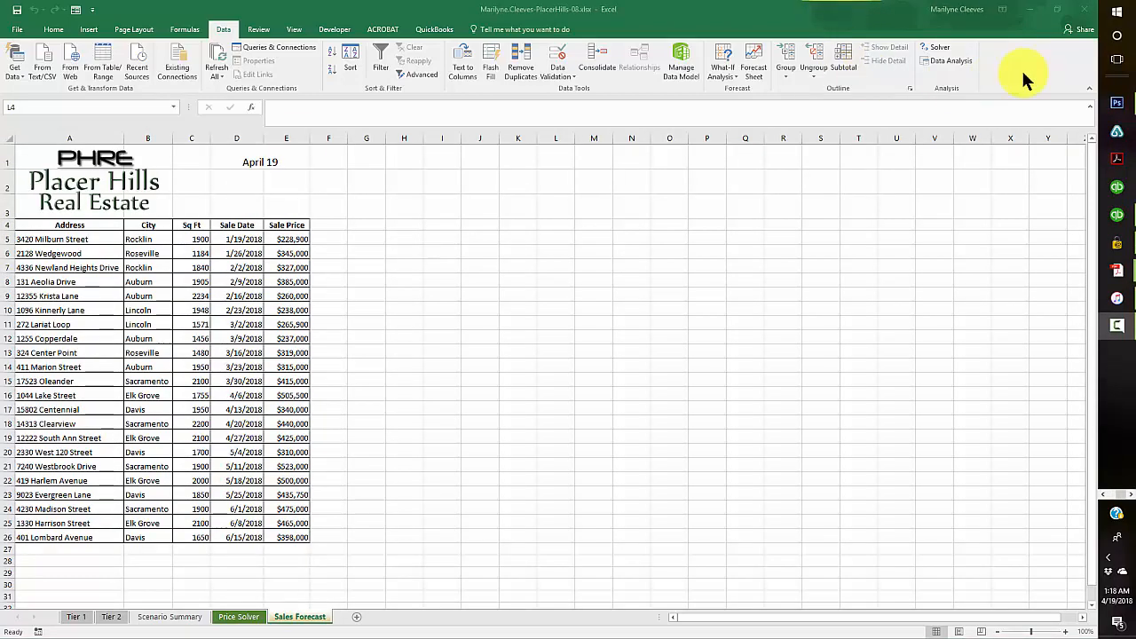
# Start the Descriptive Statistics analysis tool on the Sales Forecast sheet with E4:E26 as the input range.
pyautogui.click(945, 61)
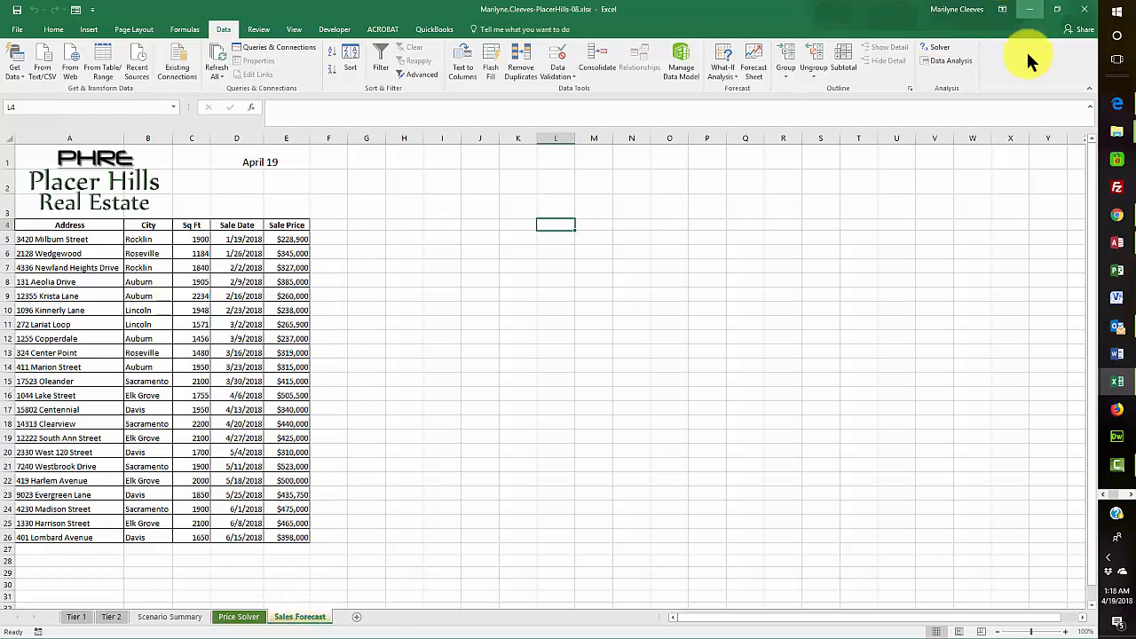
pyautogui.click(954, 58)
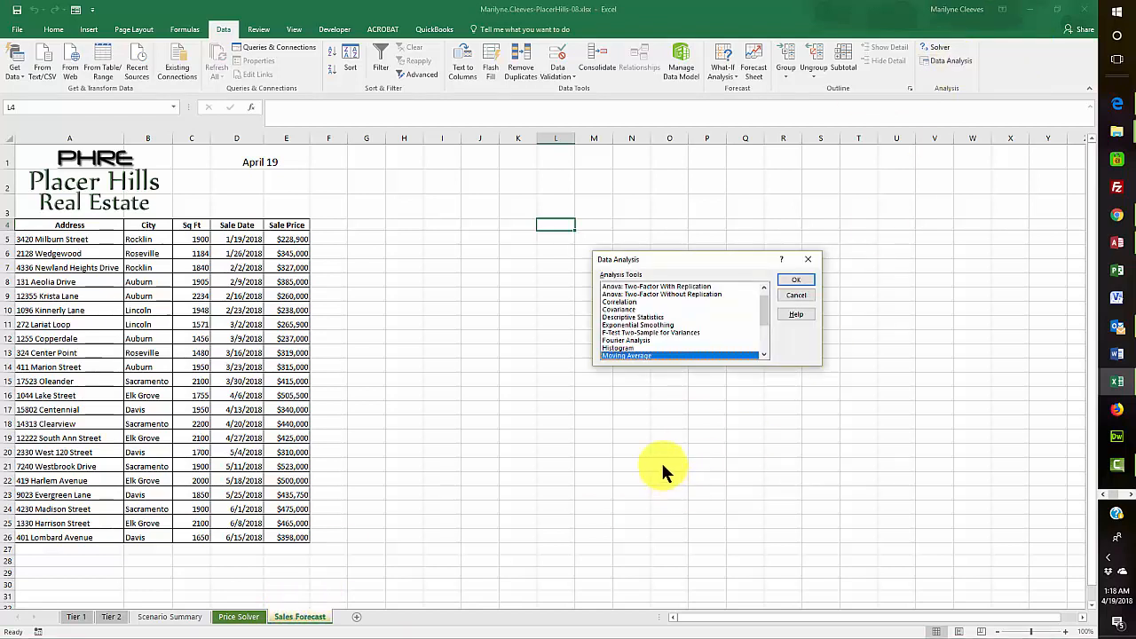
pyautogui.click(648, 317)
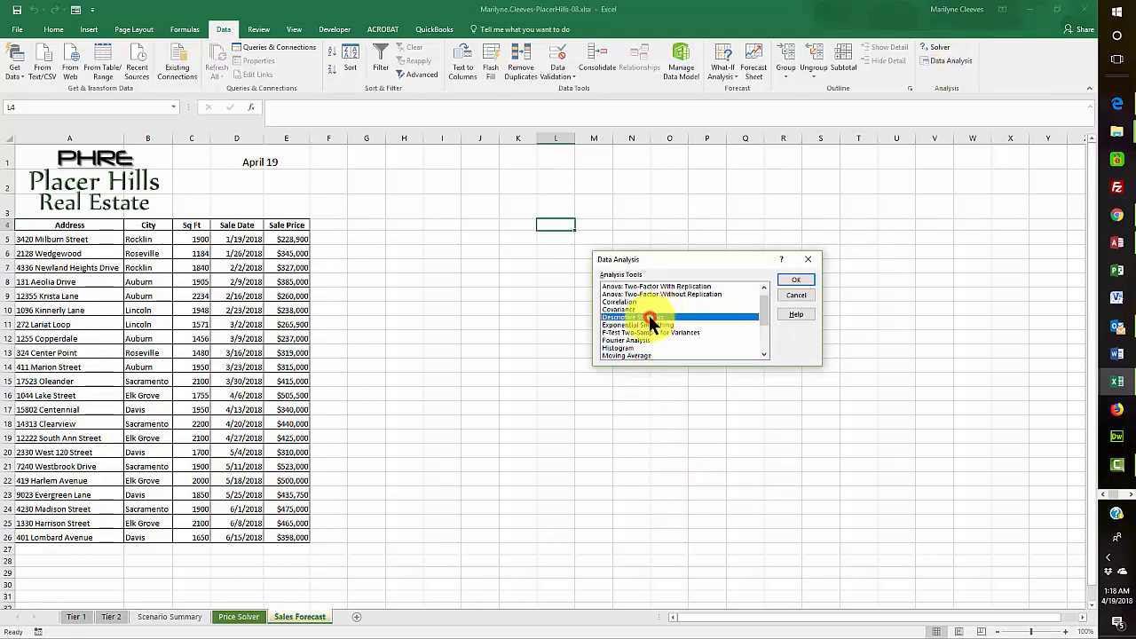
pyautogui.click(795, 280)
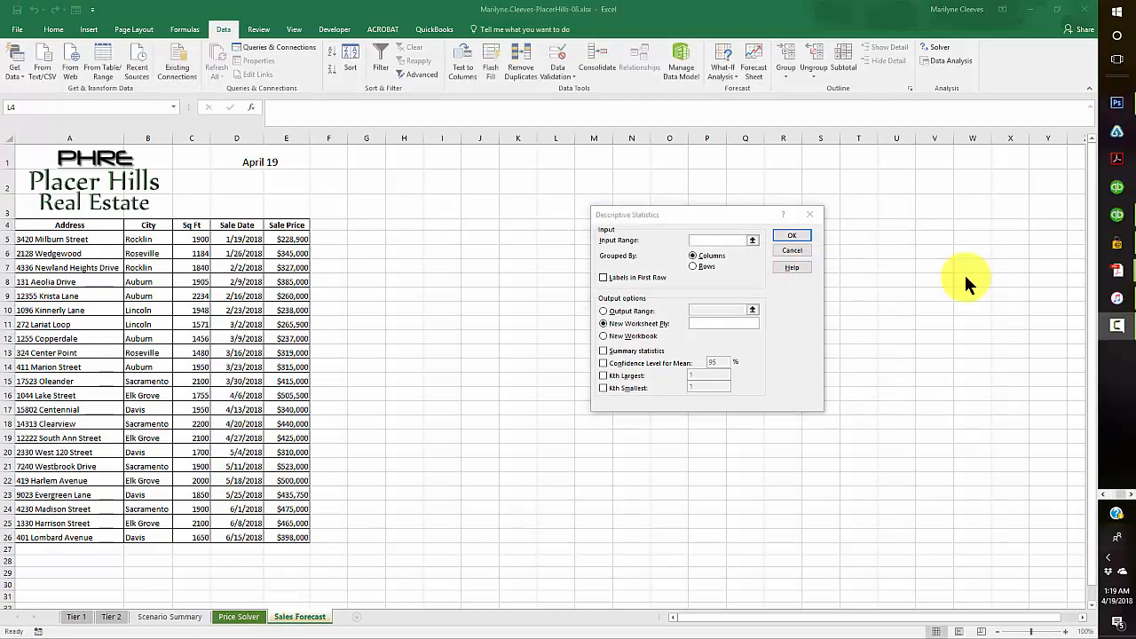
pyautogui.click(723, 241)
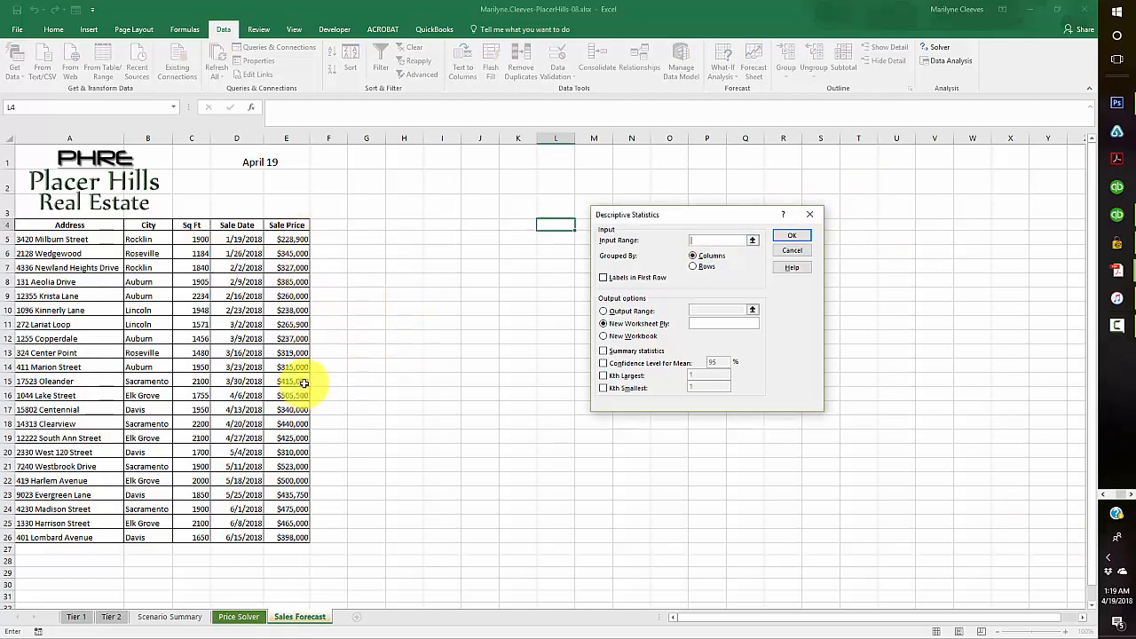
pyautogui.click(281, 223)
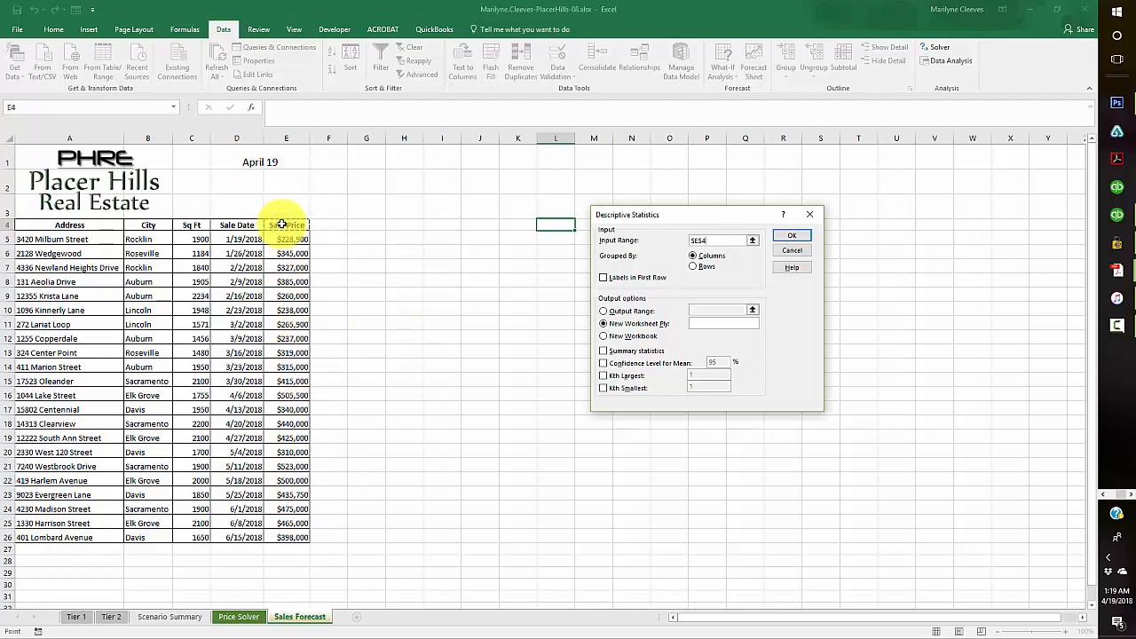
pyautogui.moveTo(281, 223); pyautogui.dragTo(291, 539)
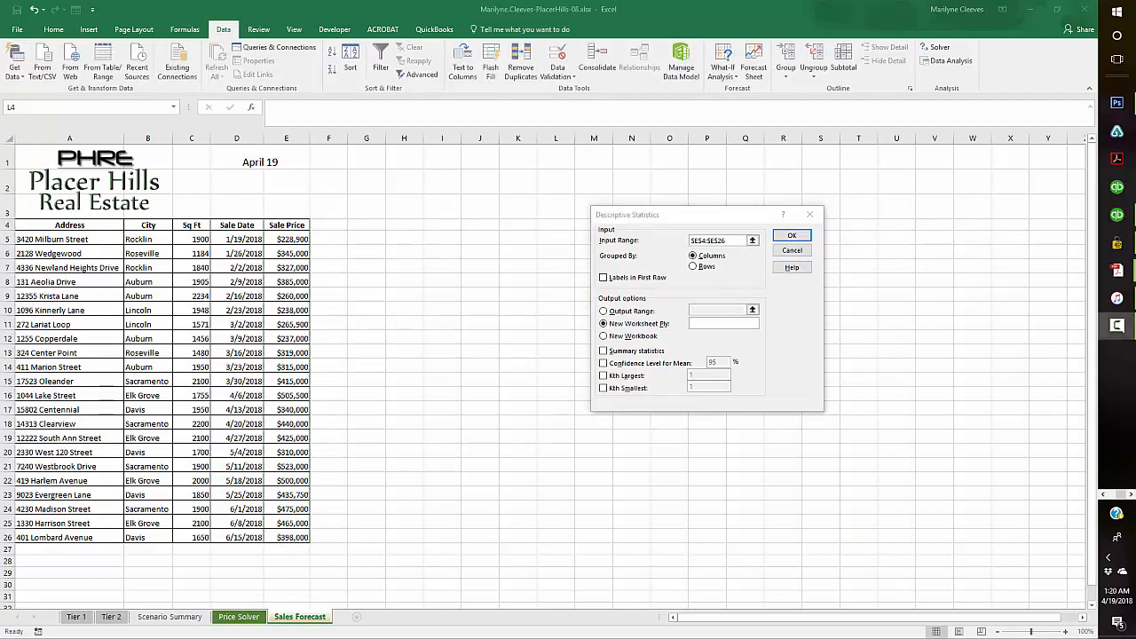
# Direct the descriptive statistics output to a range starting at cell G4 on the Sales Forecast sheet.
pyautogui.click(603, 312)
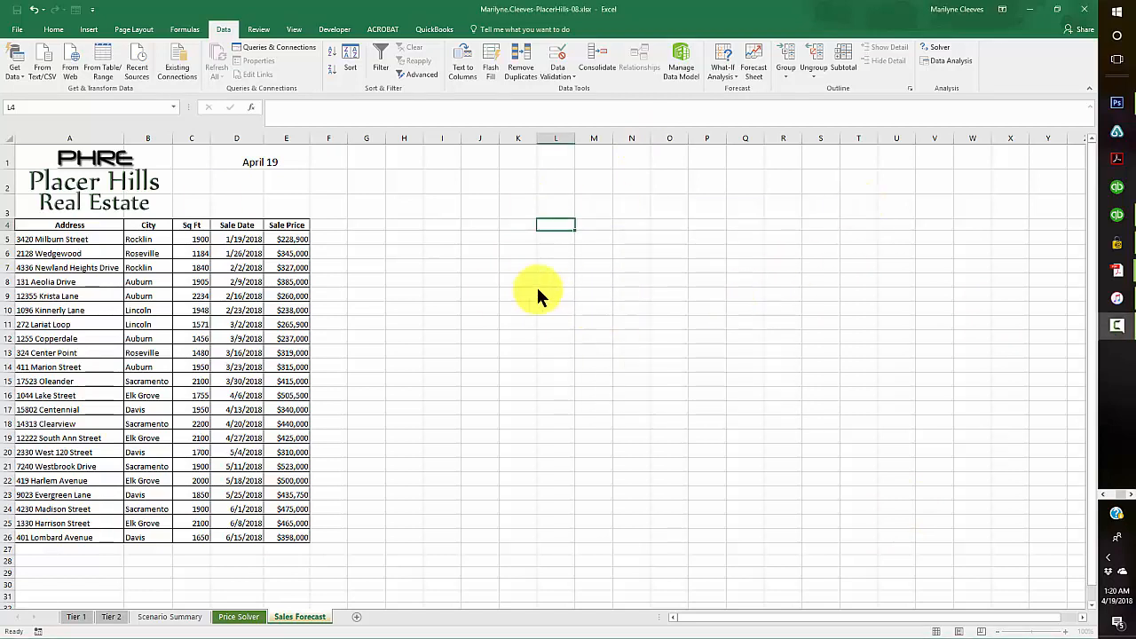
pyautogui.click(365, 219)
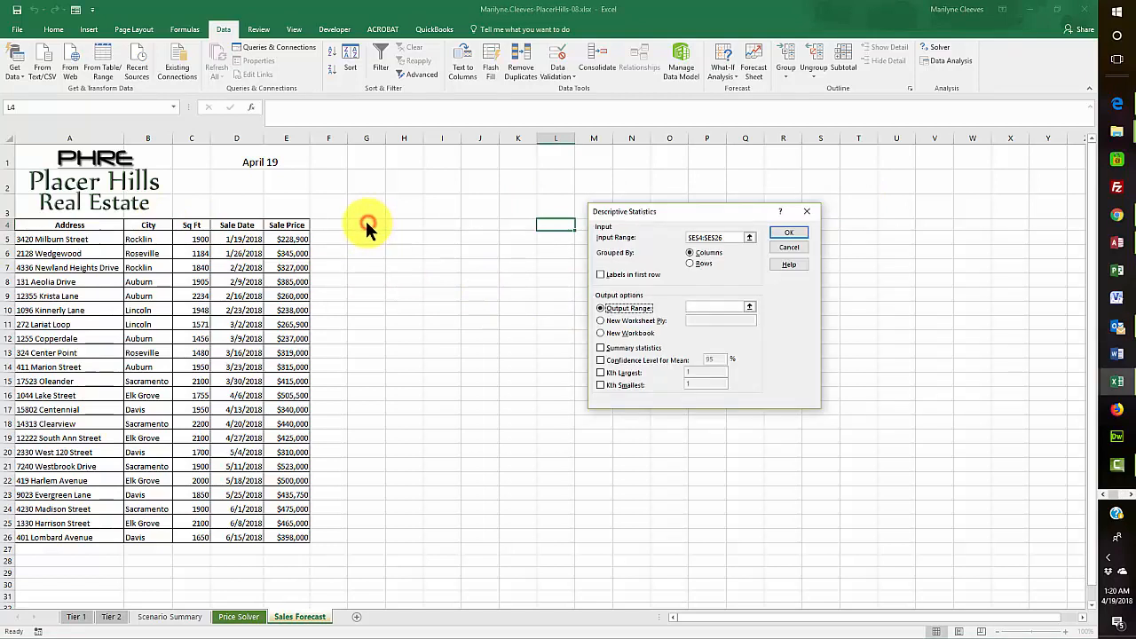
pyautogui.click(701, 306)
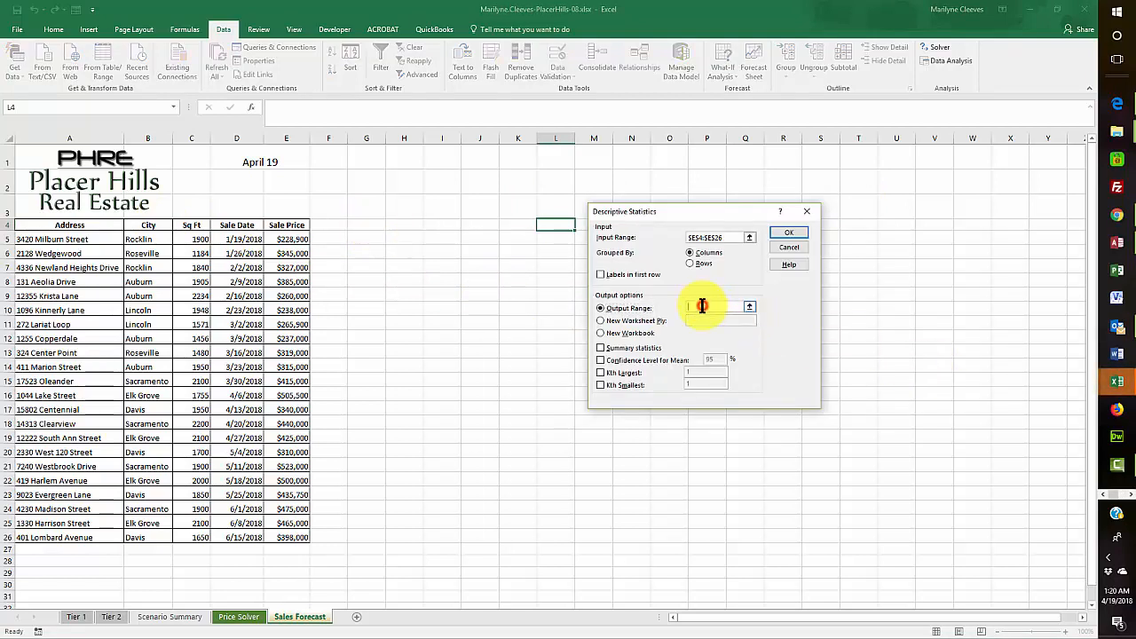
pyautogui.click(364, 225)
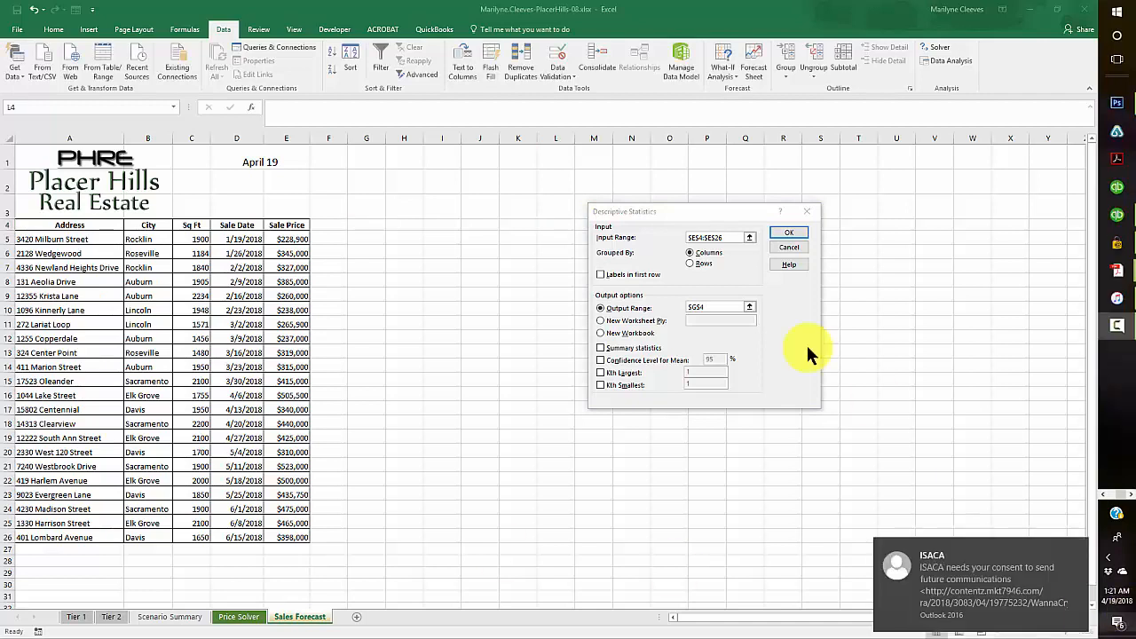
# Include summary statistics plus the Kth largest and Kth smallest values, both with K at 1, in the report.
pyautogui.click(601, 348)
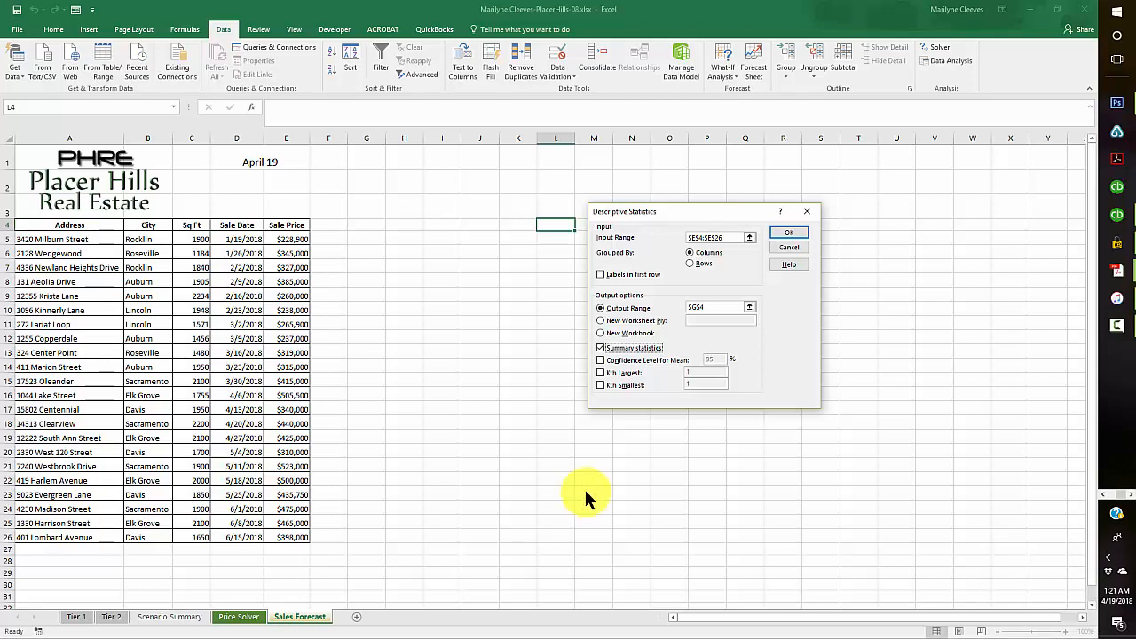
pyautogui.press('Escape')
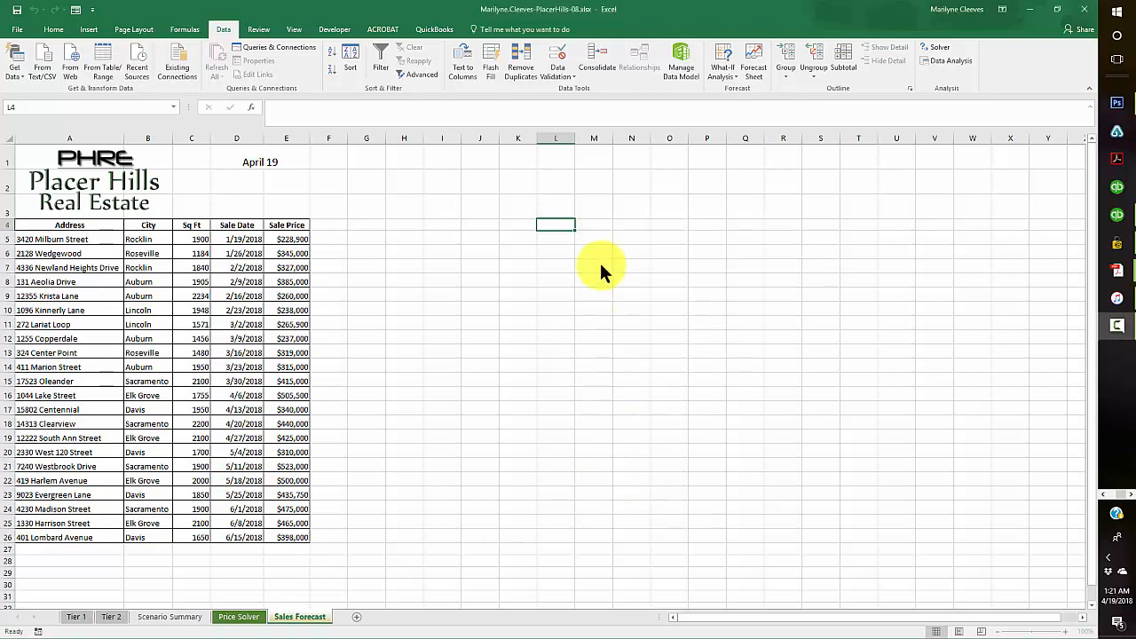
pyautogui.click(942, 60)
pyautogui.click(598, 369)
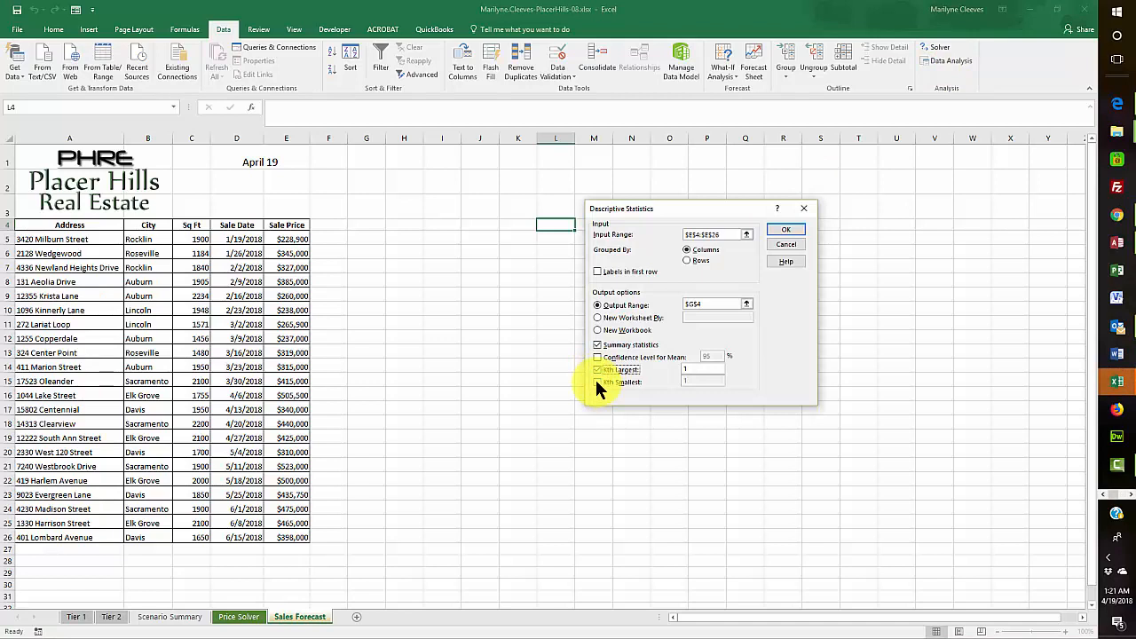
pyautogui.click(596, 382)
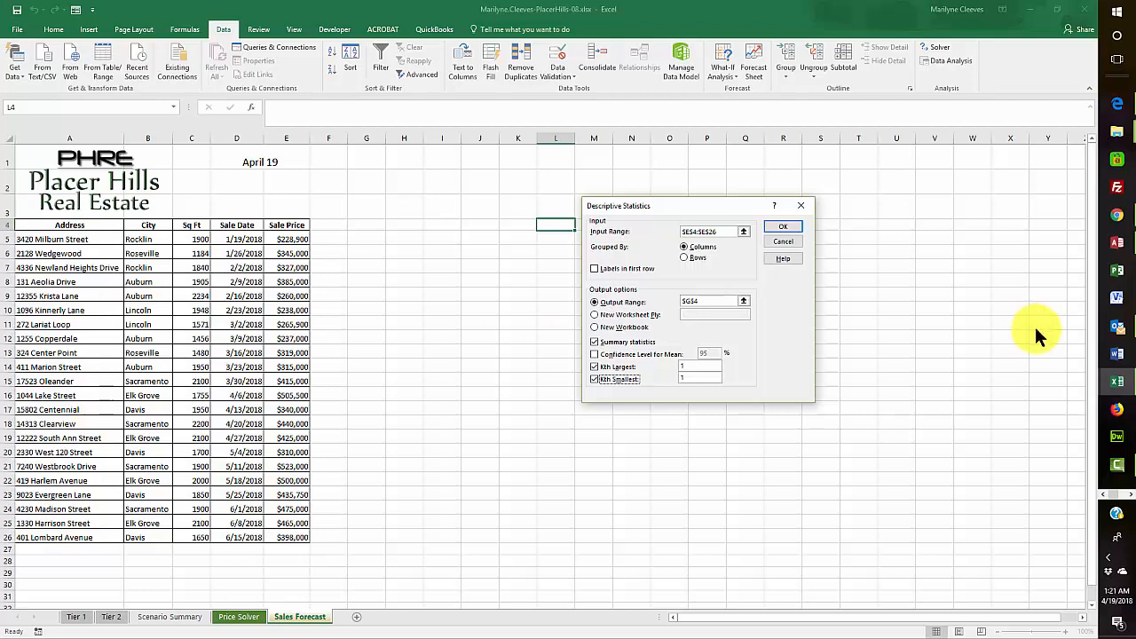
# Generate the descriptive statistics with the first row of the input range treated as labels.
pyautogui.click(787, 224)
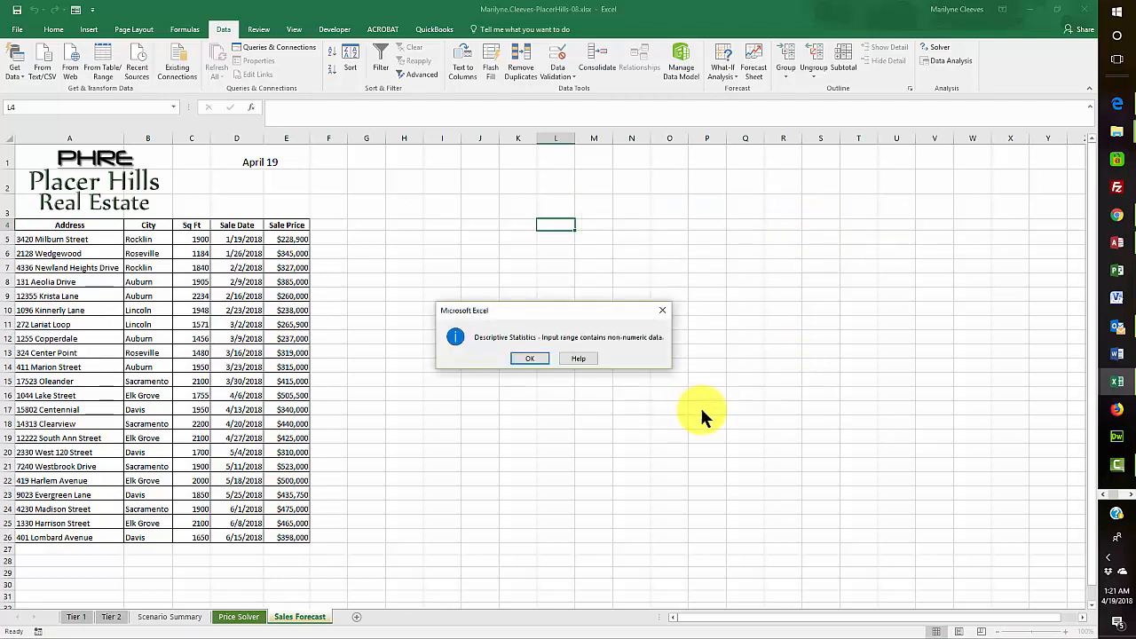
pyautogui.click(525, 359)
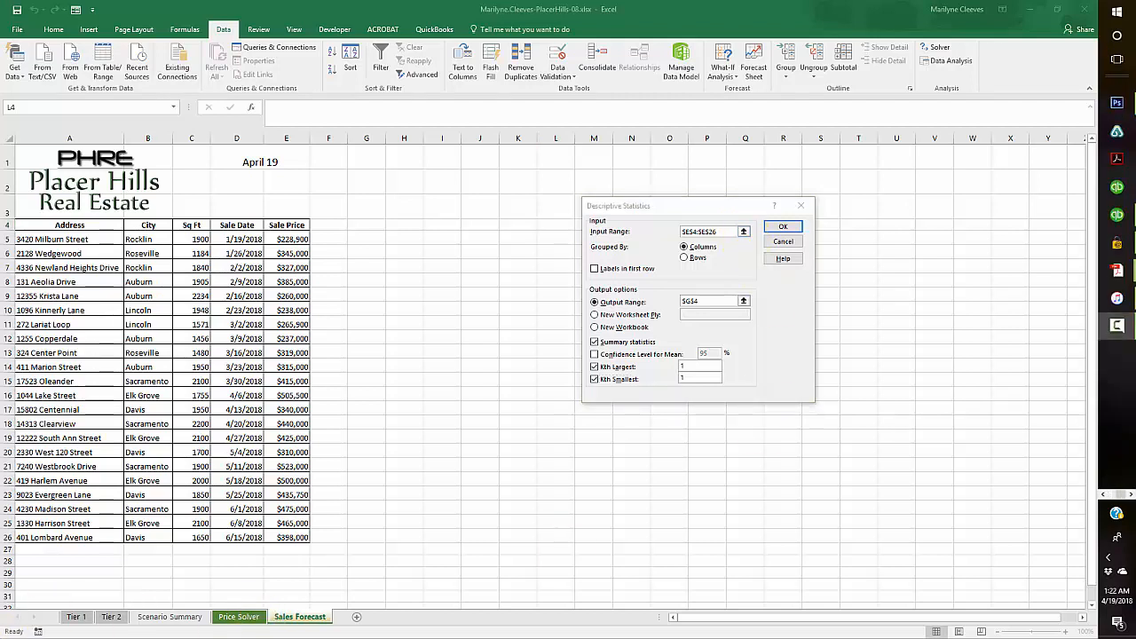
pyautogui.click(594, 269)
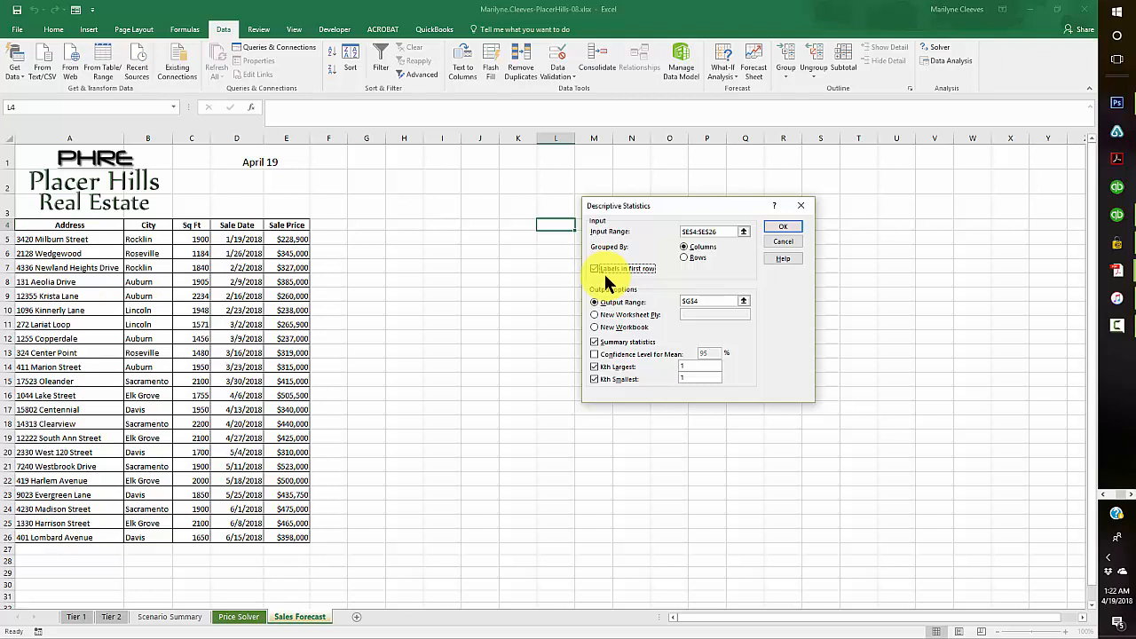
pyautogui.click(777, 228)
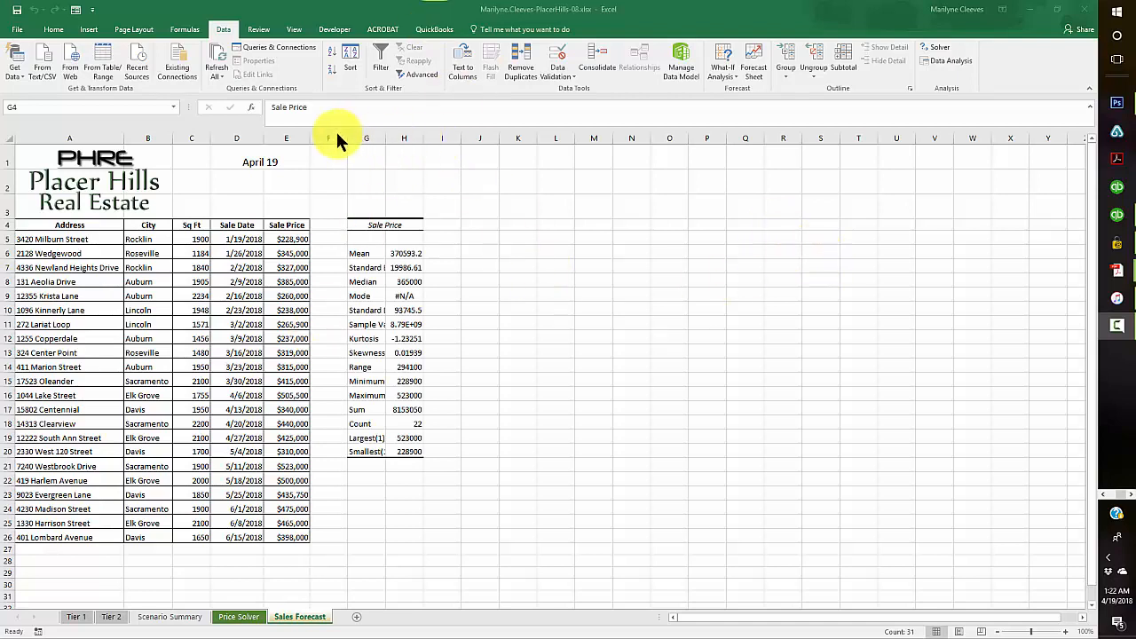
# AutoFit the widths of columns G and H to the descriptive statistics output.
pyautogui.click(355, 218)
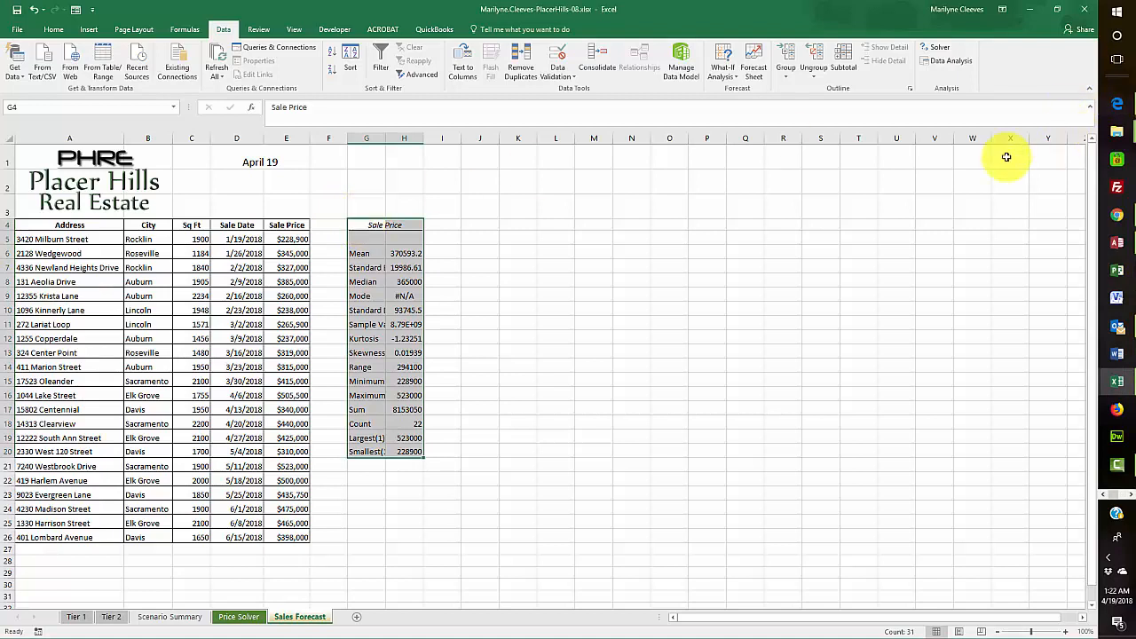
pyautogui.click(54, 29)
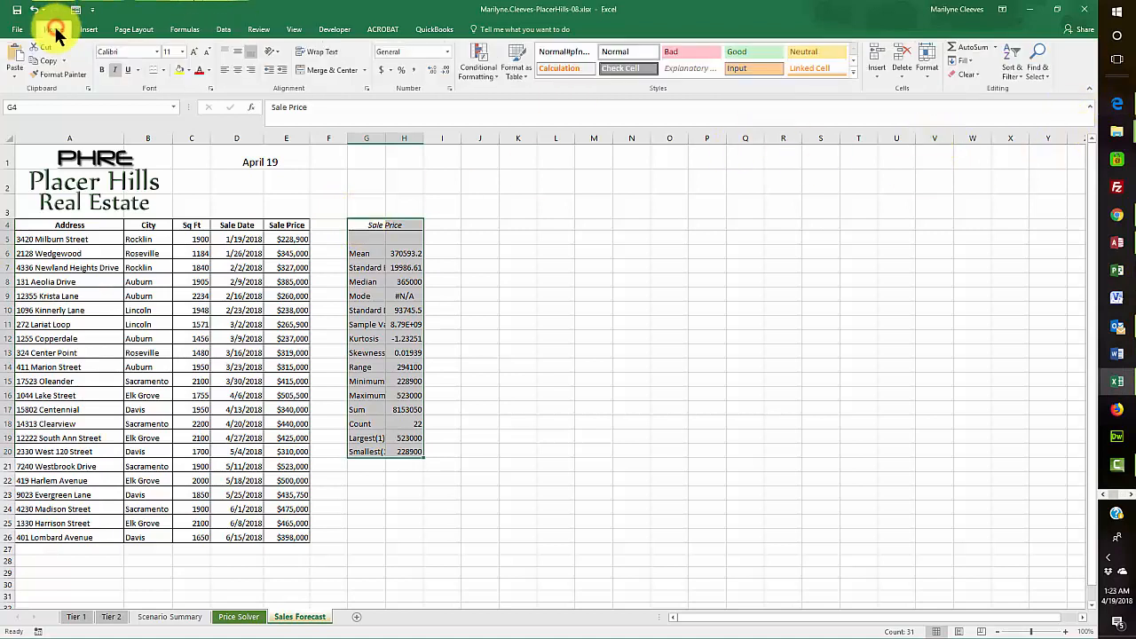
pyautogui.click(931, 69)
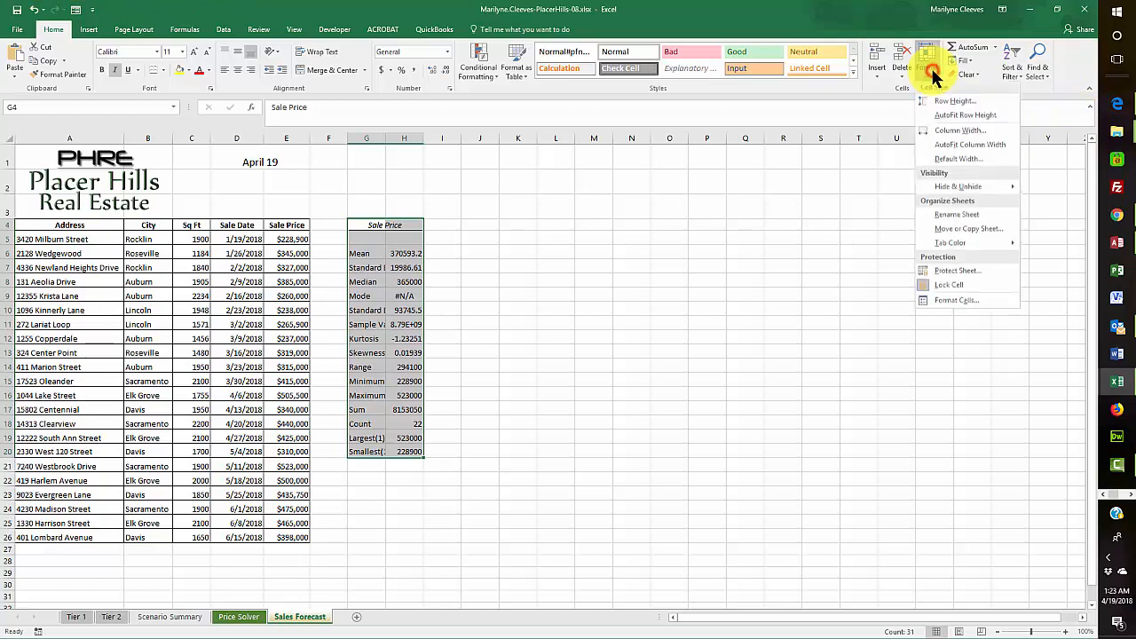
pyautogui.click(965, 148)
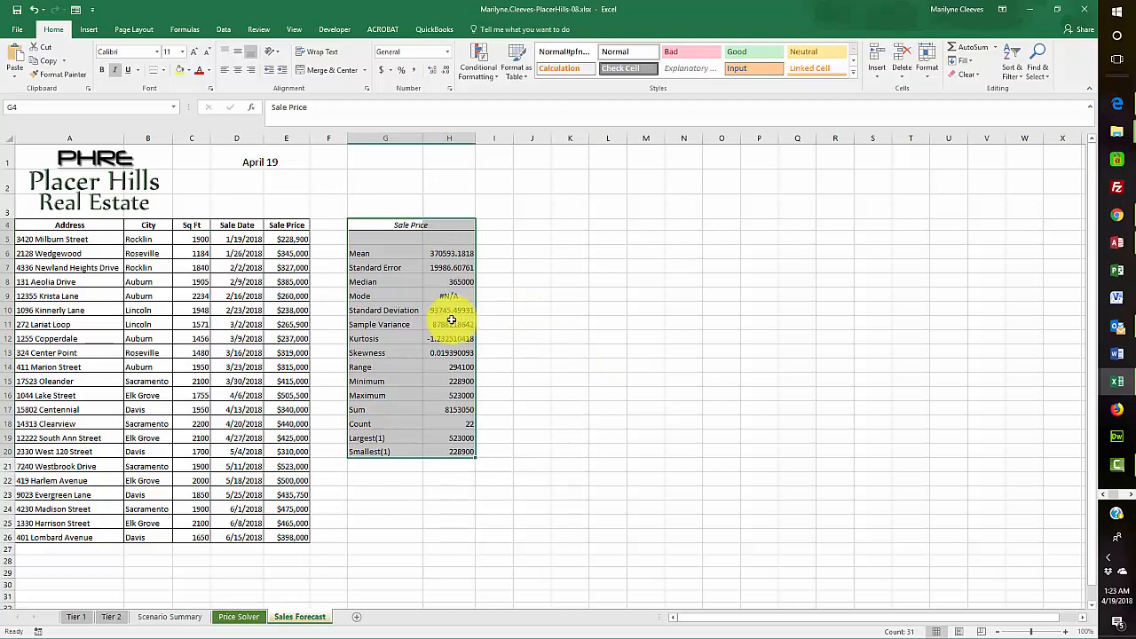
# Show the forecast of the Sale Date and Sale Price data as a column chart in the Create Forecast Worksheet dialog.
pyautogui.click(438, 296)
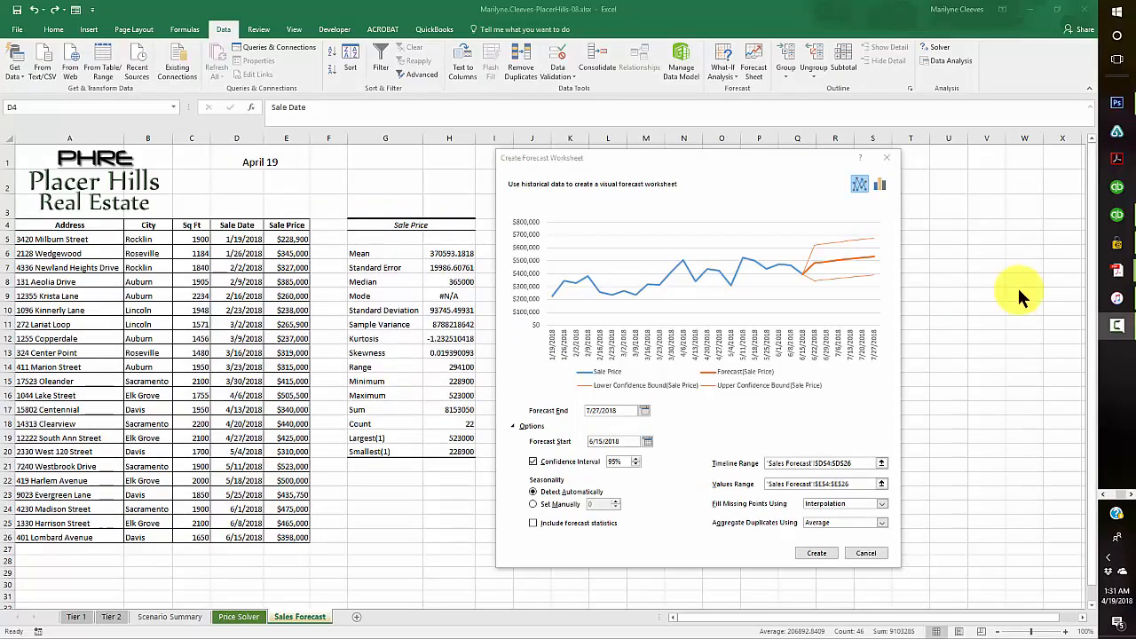
pyautogui.click(880, 184)
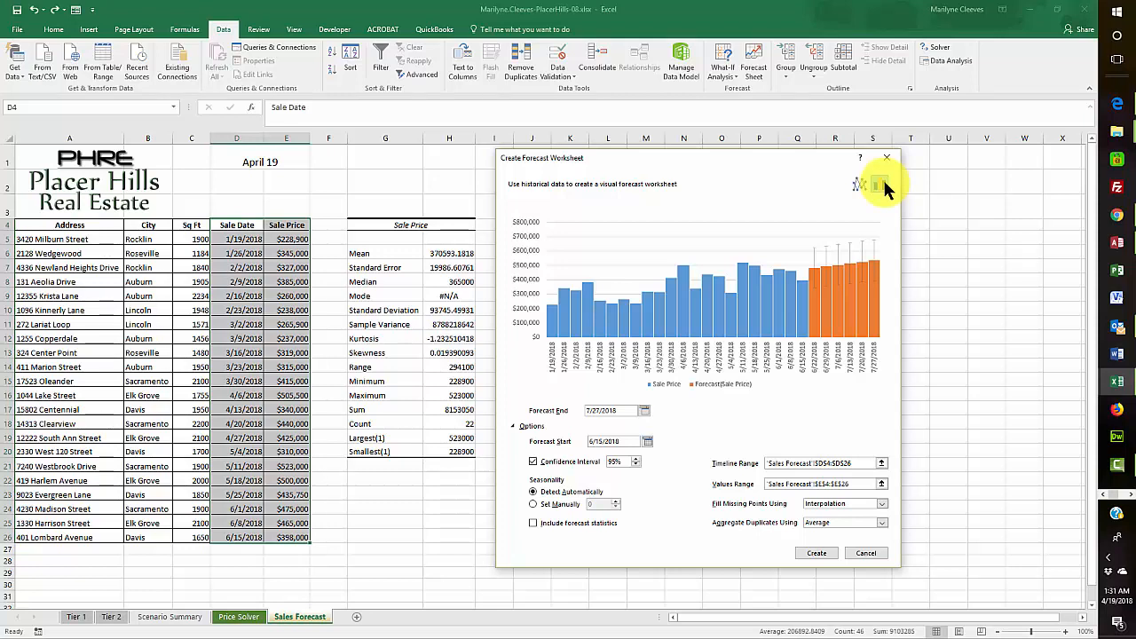
pyautogui.click(648, 441)
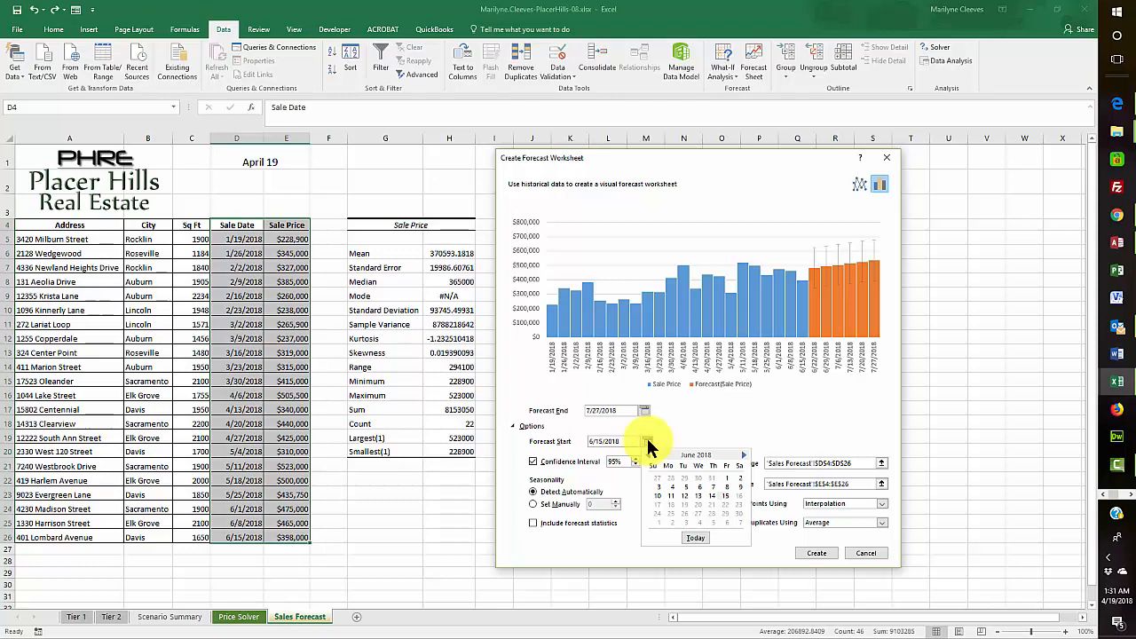
pyautogui.click(743, 455)
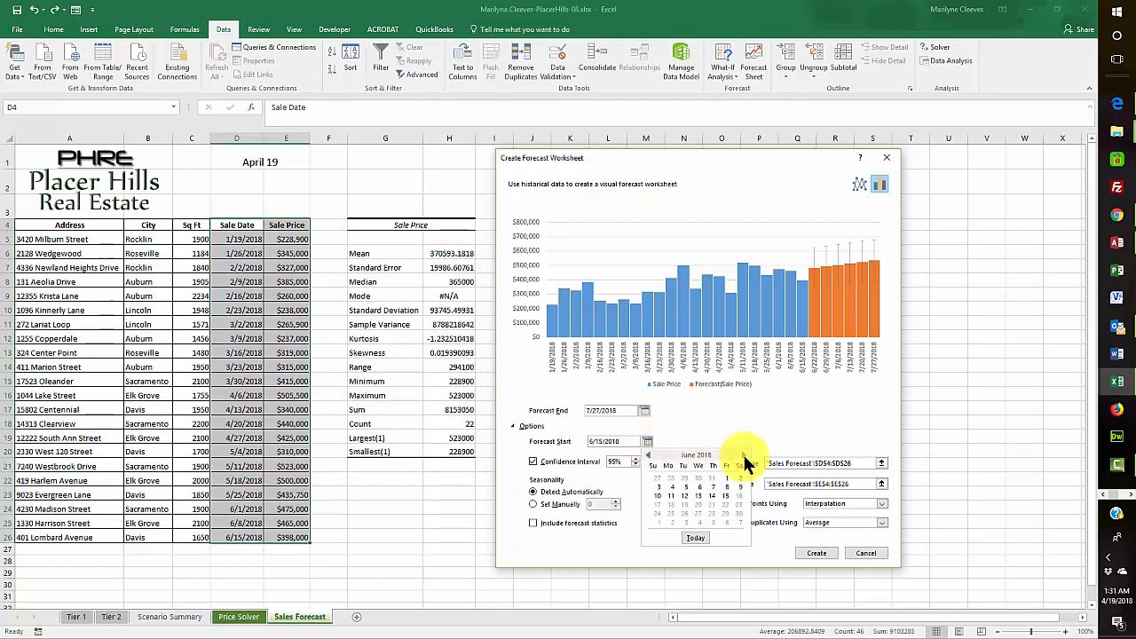
pyautogui.click(745, 454)
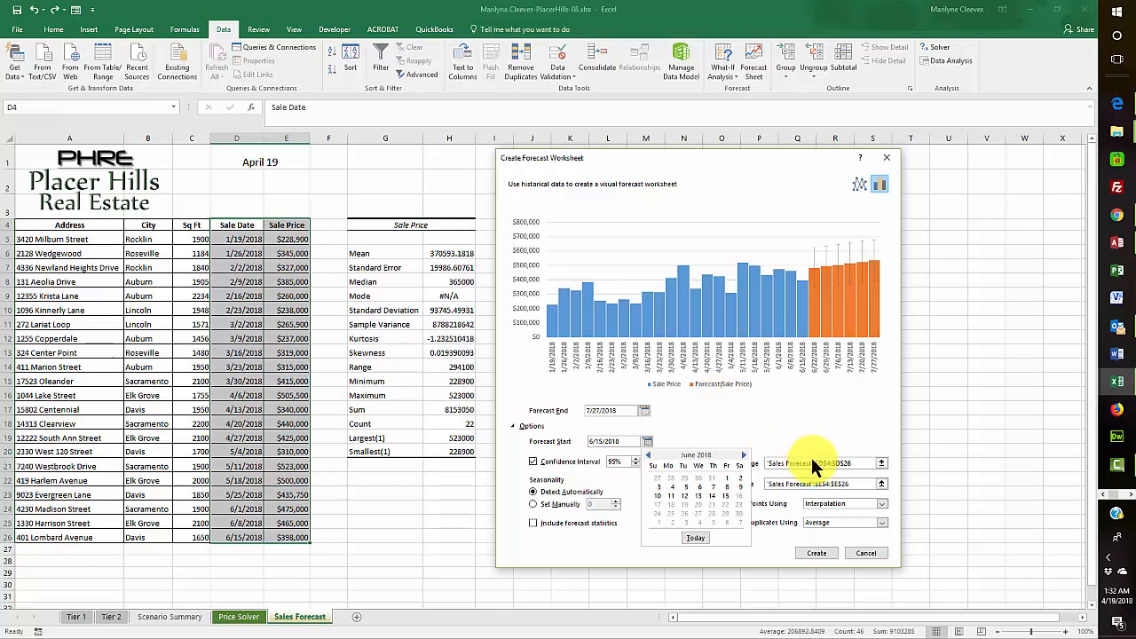
pyautogui.click(701, 409)
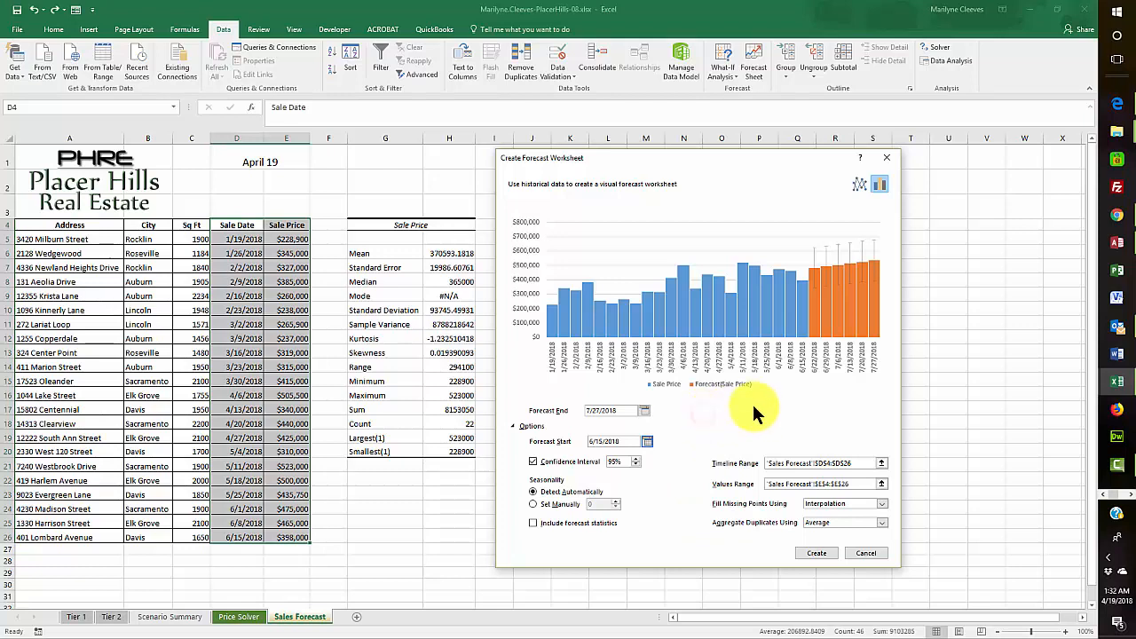
# Set the forecast end date to 9/15/2018 and create the forecast worksheet.
pyautogui.click(644, 410)
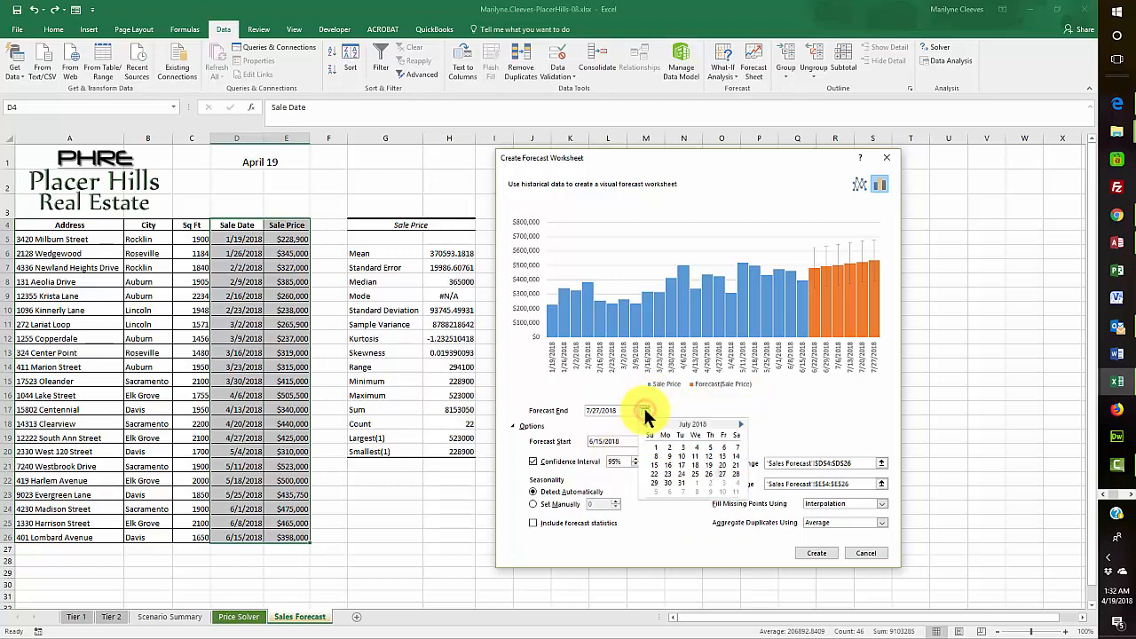
pyautogui.click(739, 423)
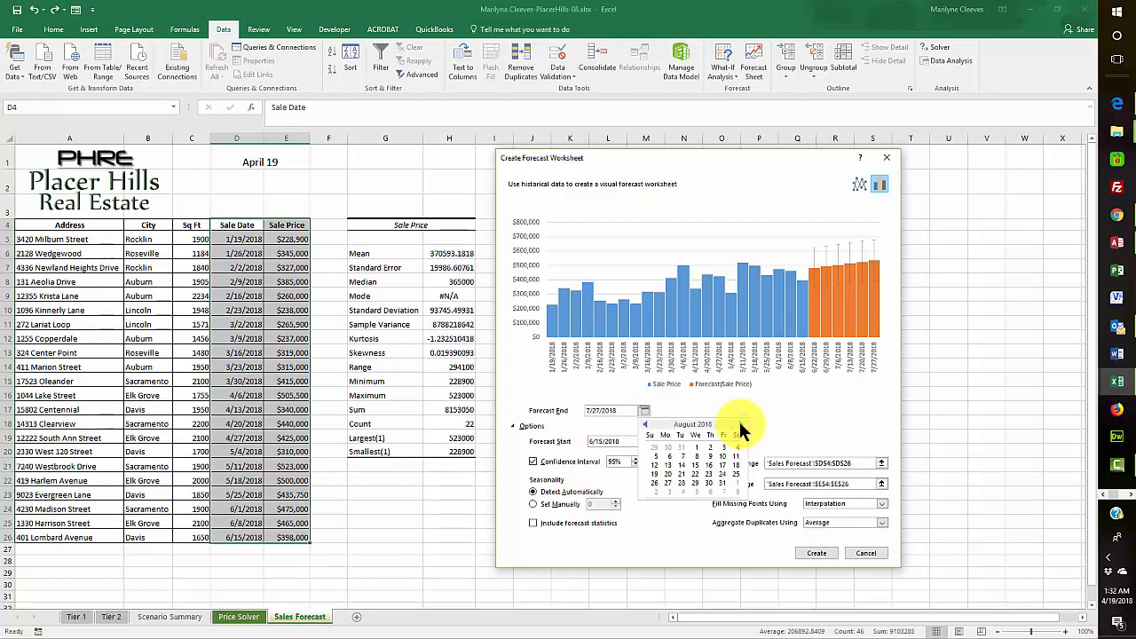
pyautogui.click(740, 424)
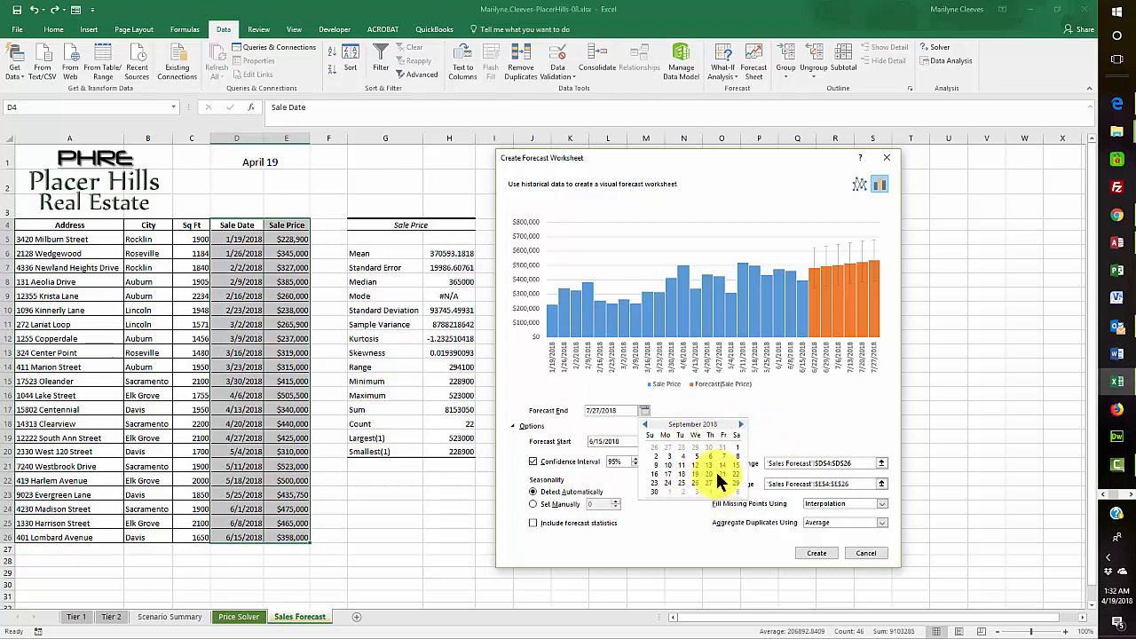
pyautogui.click(737, 465)
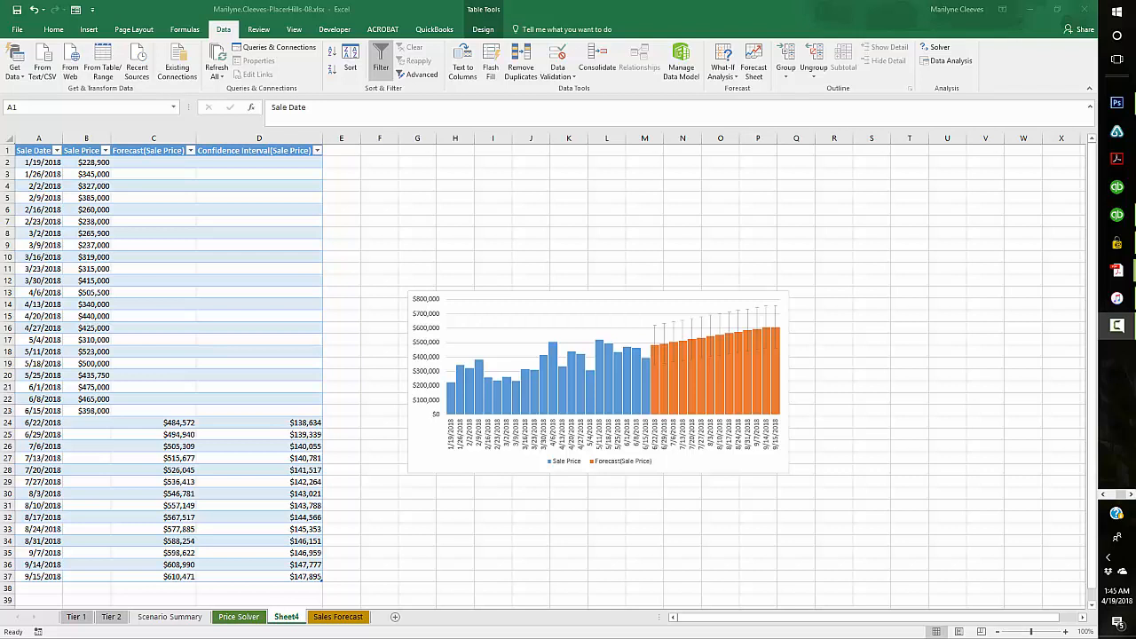
# Move the forecast chart beside the table at cell E1 and enlarge it to reach about cell P20.
pyautogui.click(413, 296)
pyautogui.click(413, 295)
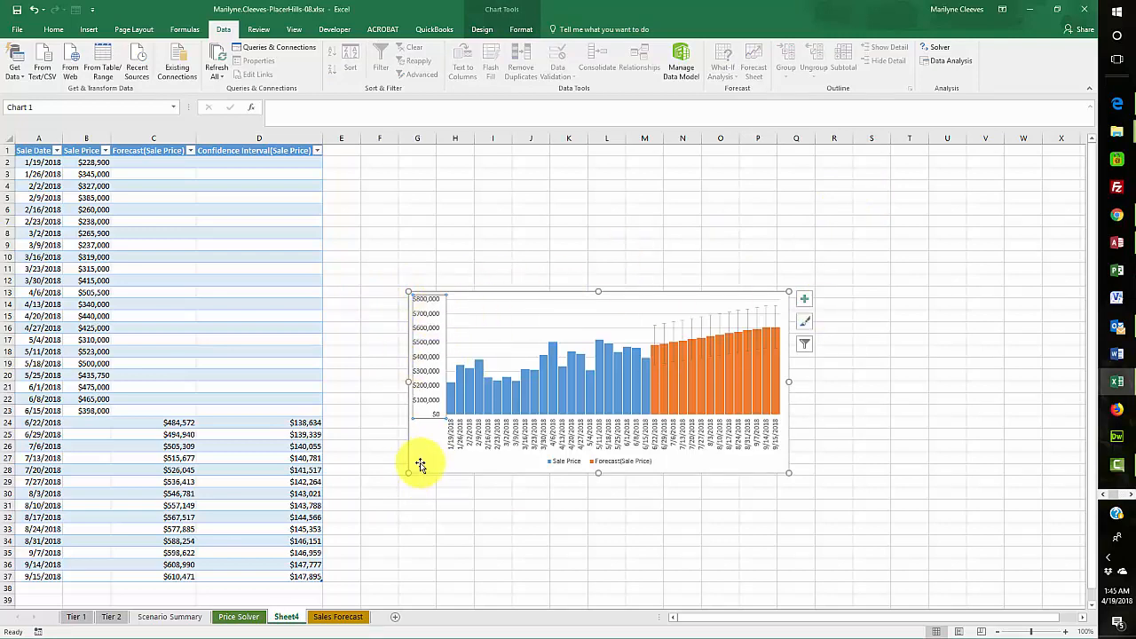
pyautogui.moveTo(418, 463)
pyautogui.mouseDown()
pyautogui.moveTo(368, 329)
pyautogui.moveTo(333, 312)
pyautogui.mouseUp()
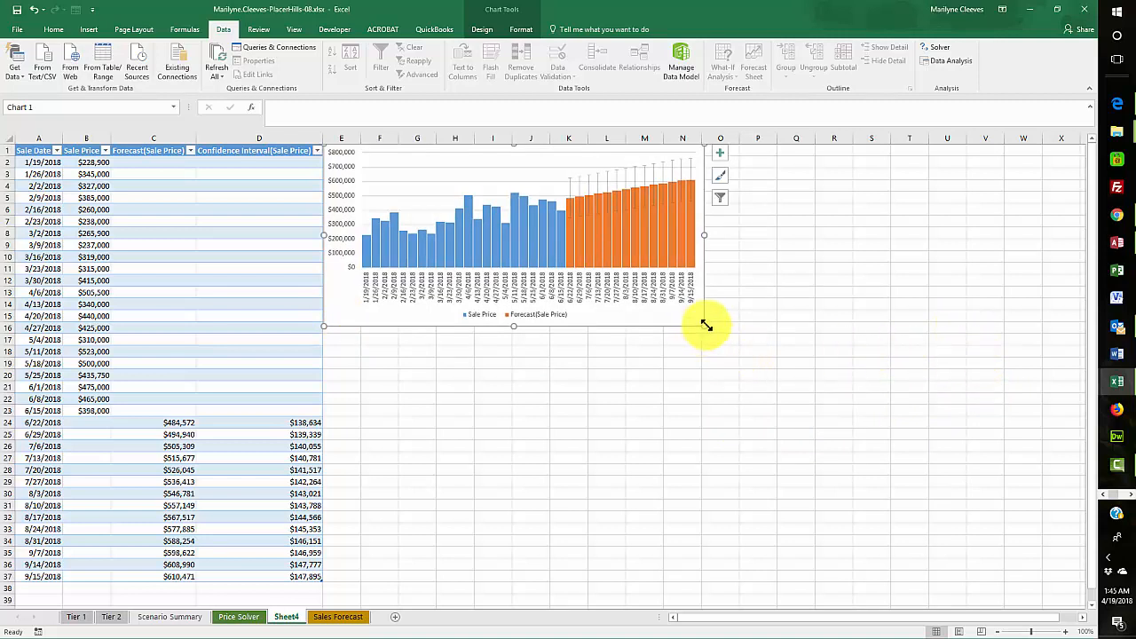
pyautogui.moveTo(704, 326); pyautogui.dragTo(771, 380)
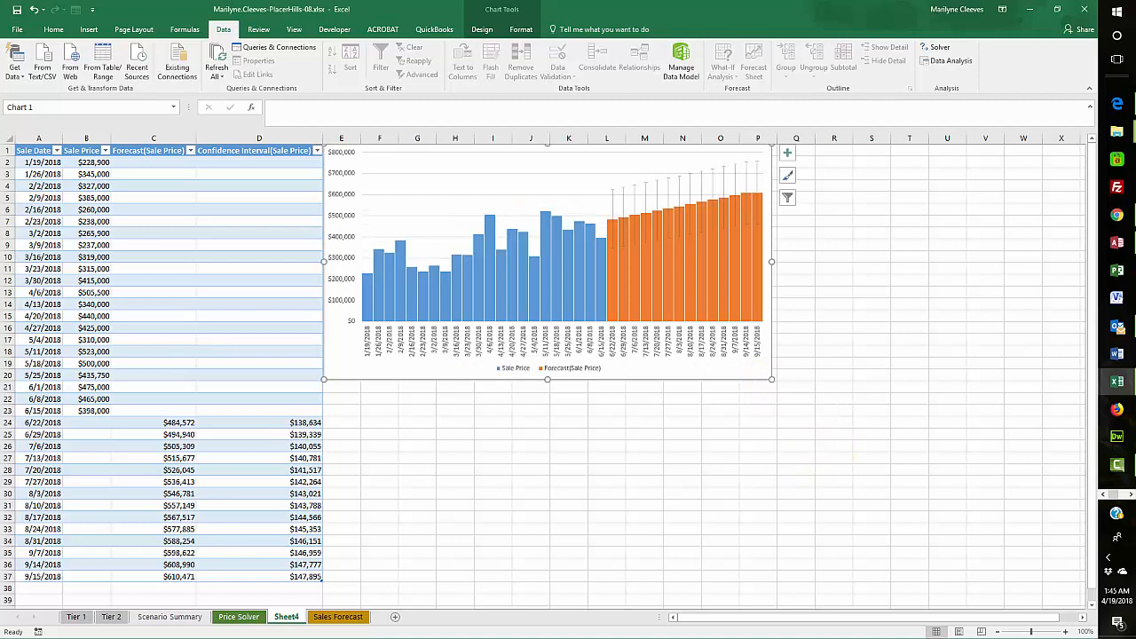
pyautogui.click(7, 375)
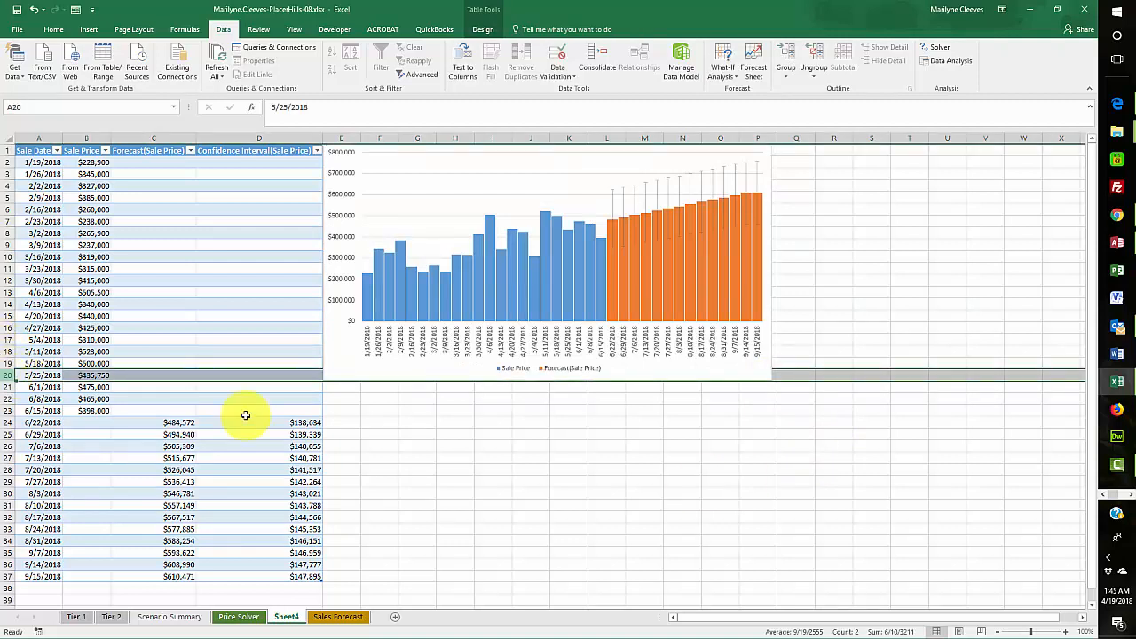
pyautogui.click(566, 517)
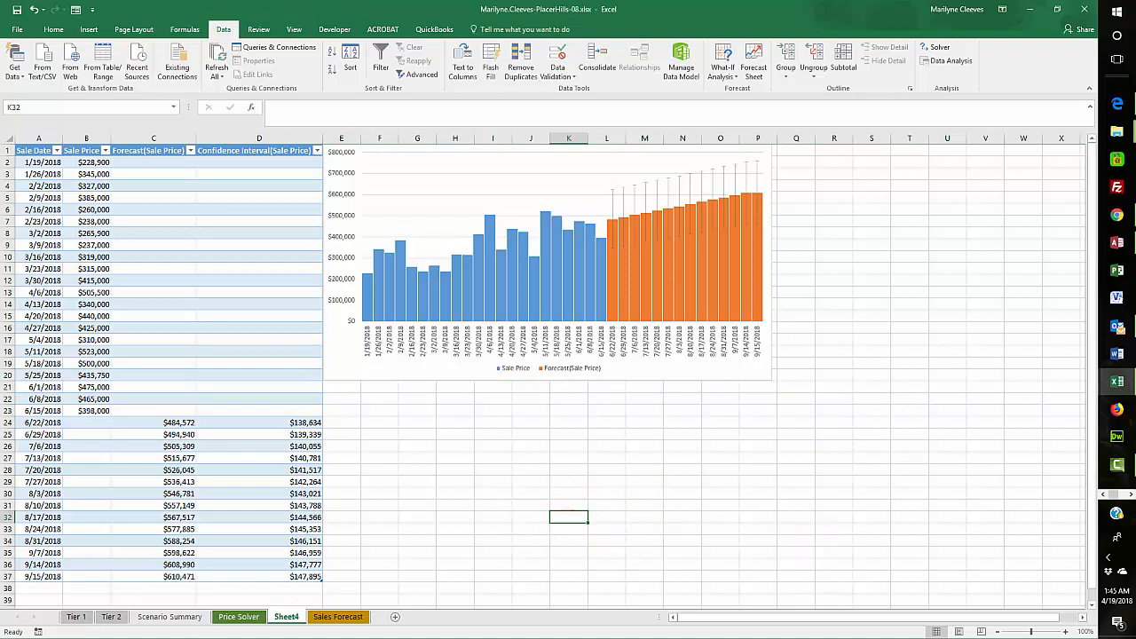
# Rename the new forecast worksheet as Forecast and save the workbook.
pyautogui.click(287, 617)
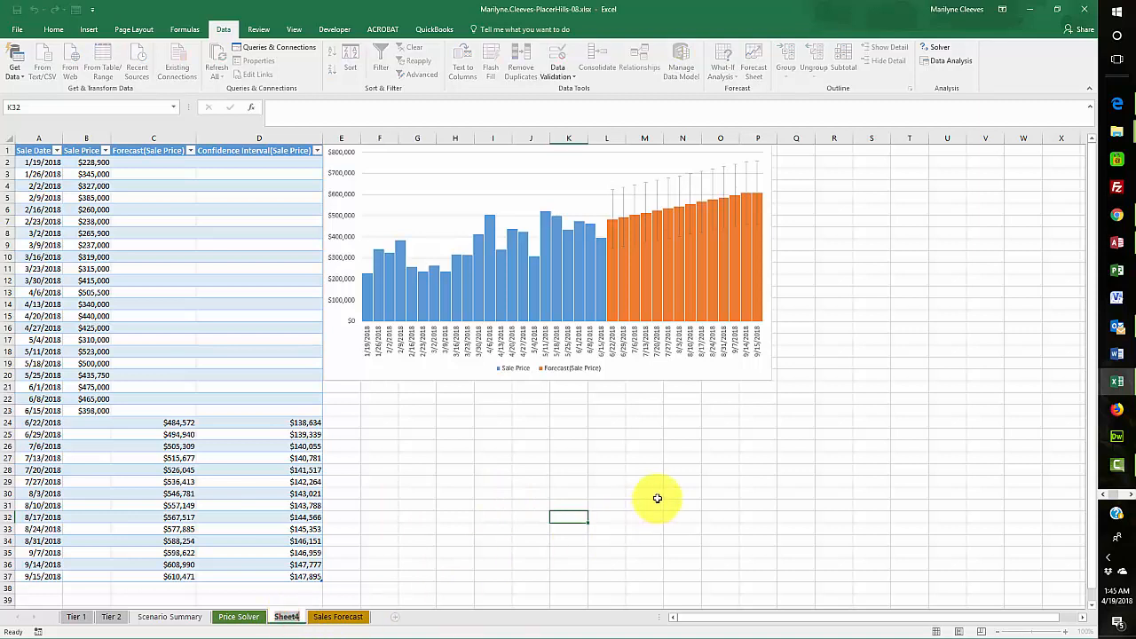
pyautogui.write('Fore')
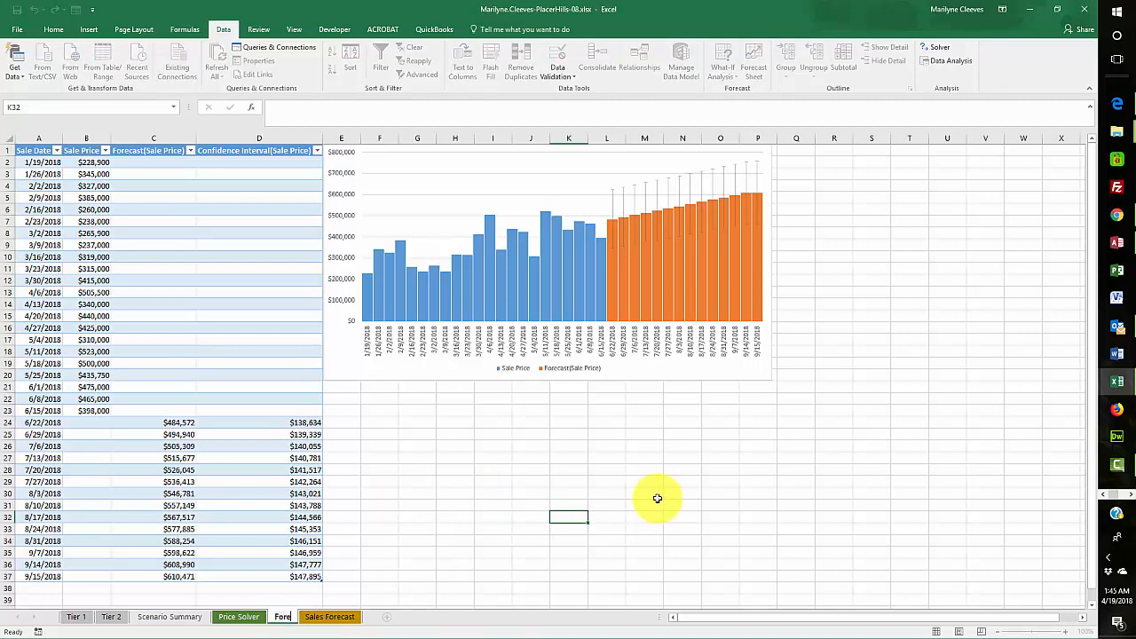
pyautogui.write('case')
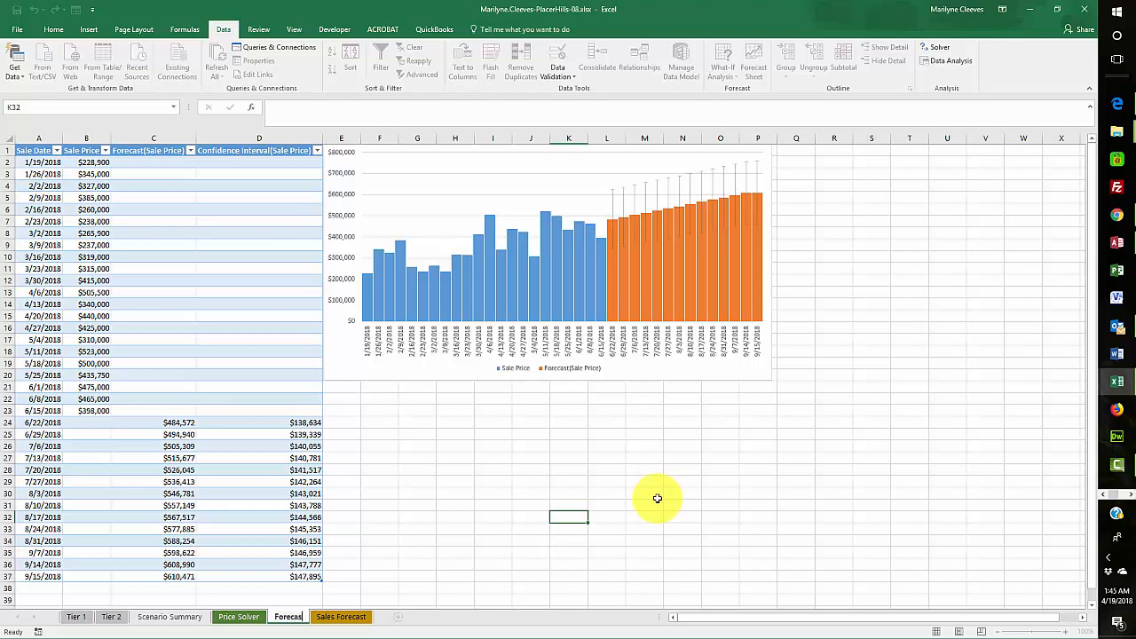
pyautogui.press('Return')
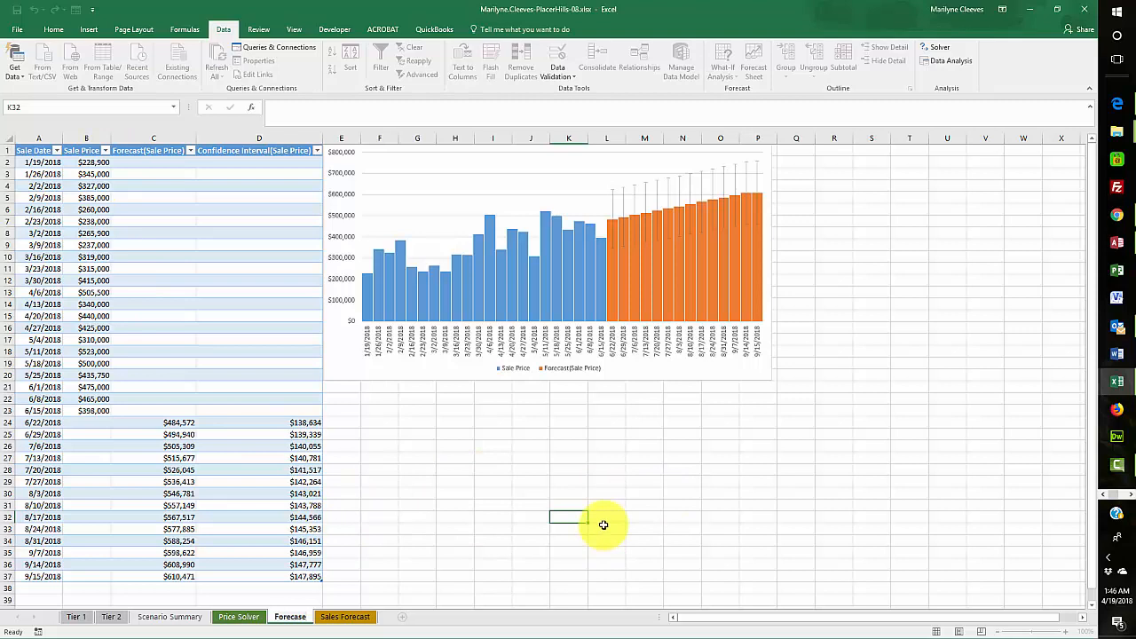
pyautogui.click(372, 530)
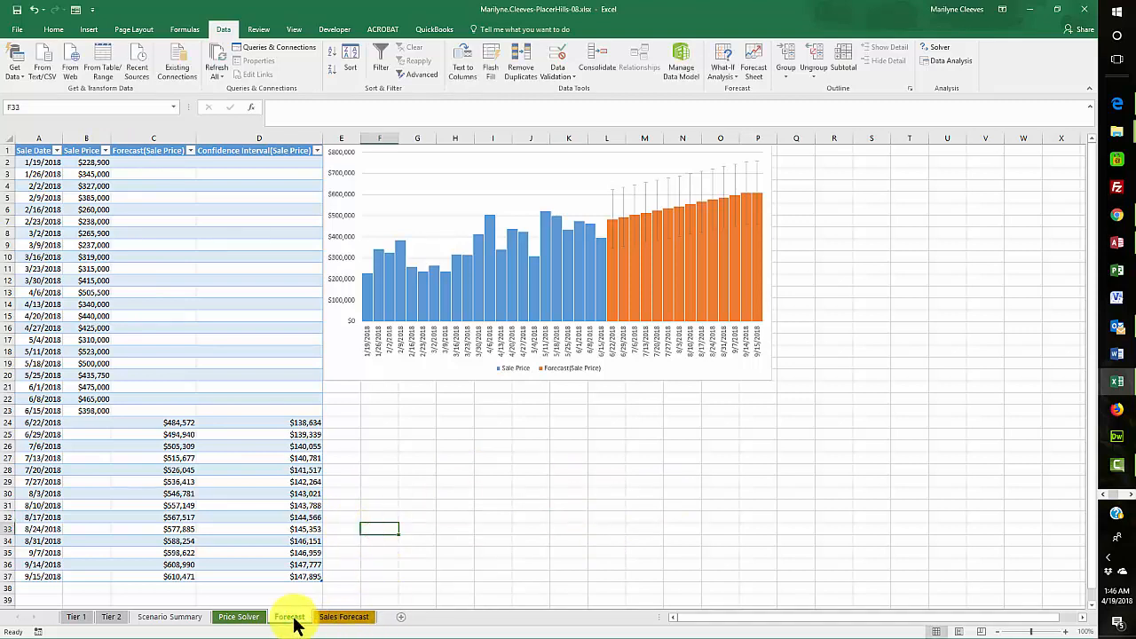
pyautogui.click(17, 9)
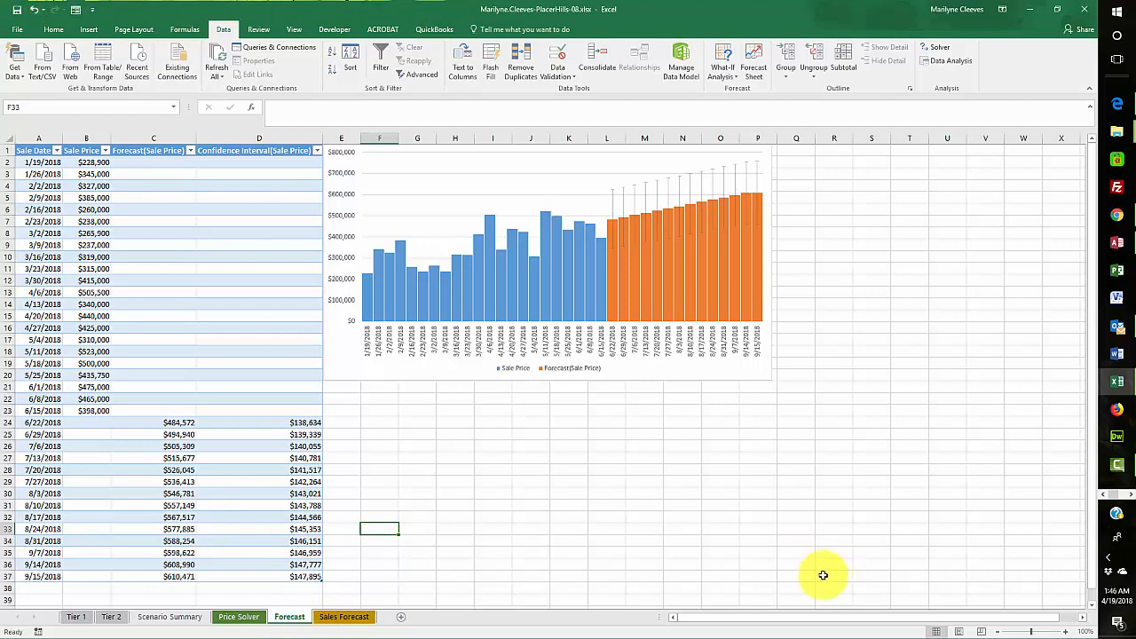
pyautogui.click(885, 503)
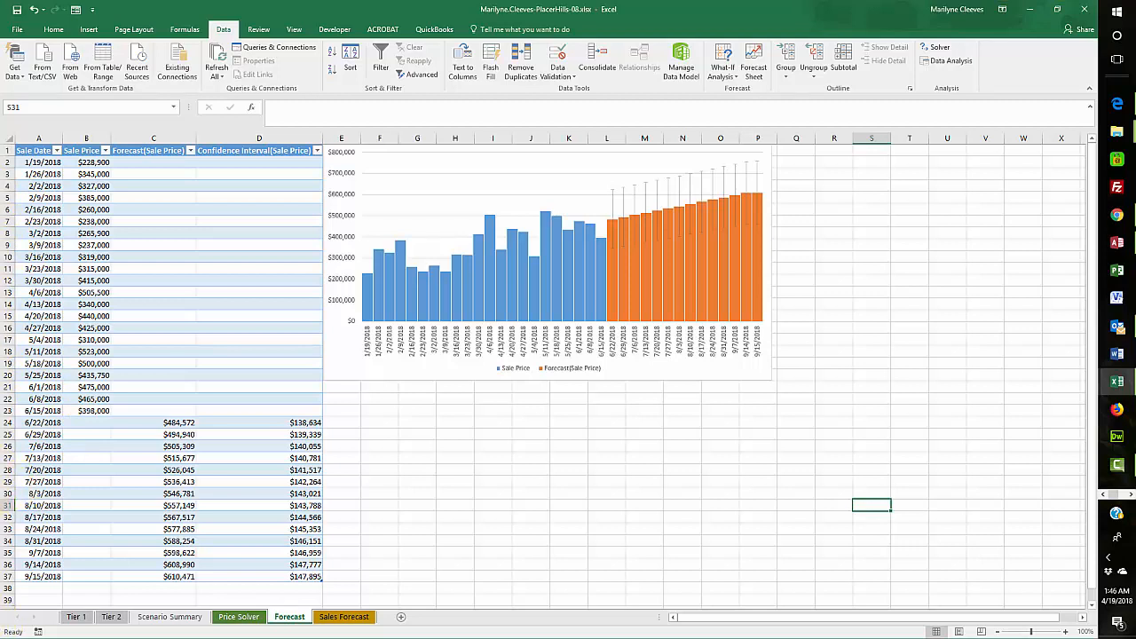
pyautogui.press('F10')
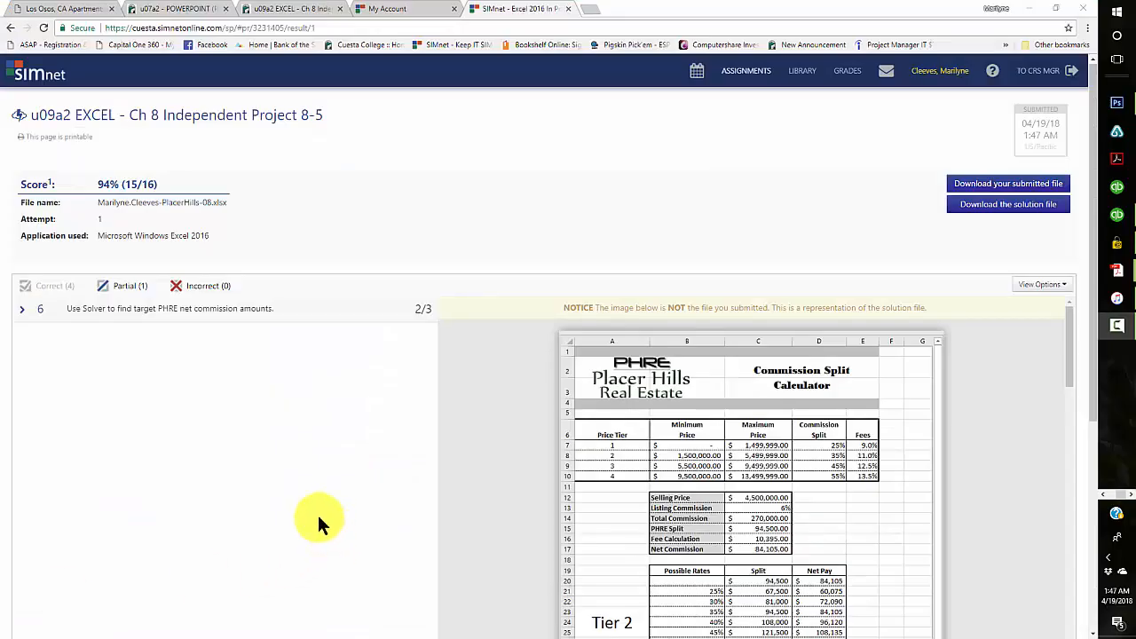
# In the SIMnet results page, expand item 6 on Solver targets and read the feedback for step 6.b.
pyautogui.click(36, 308)
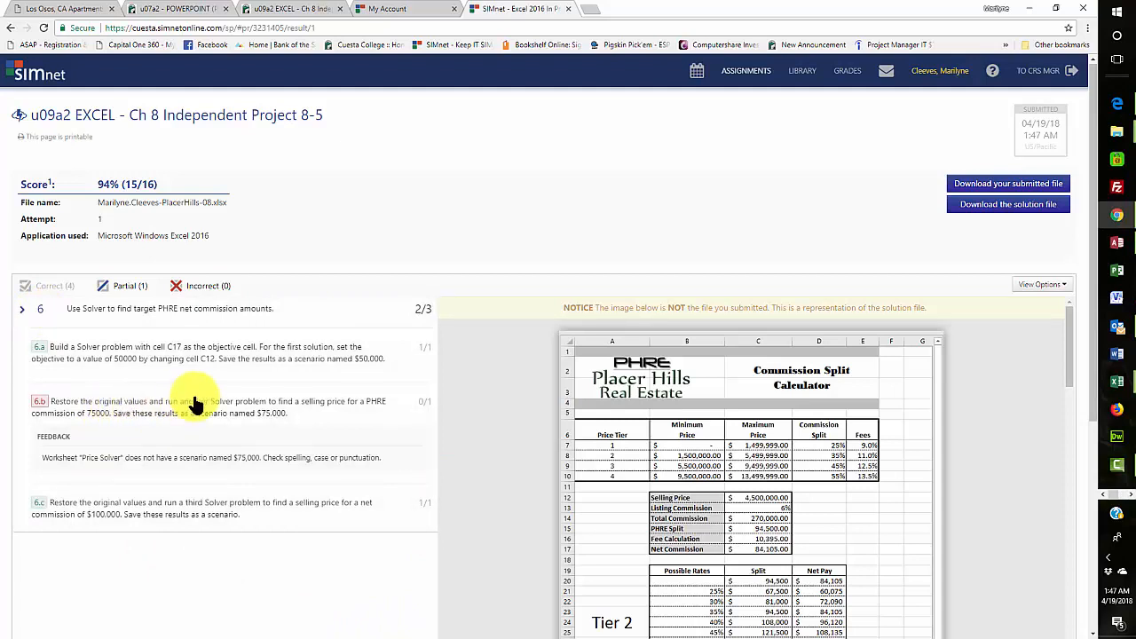
pyautogui.click(108, 404)
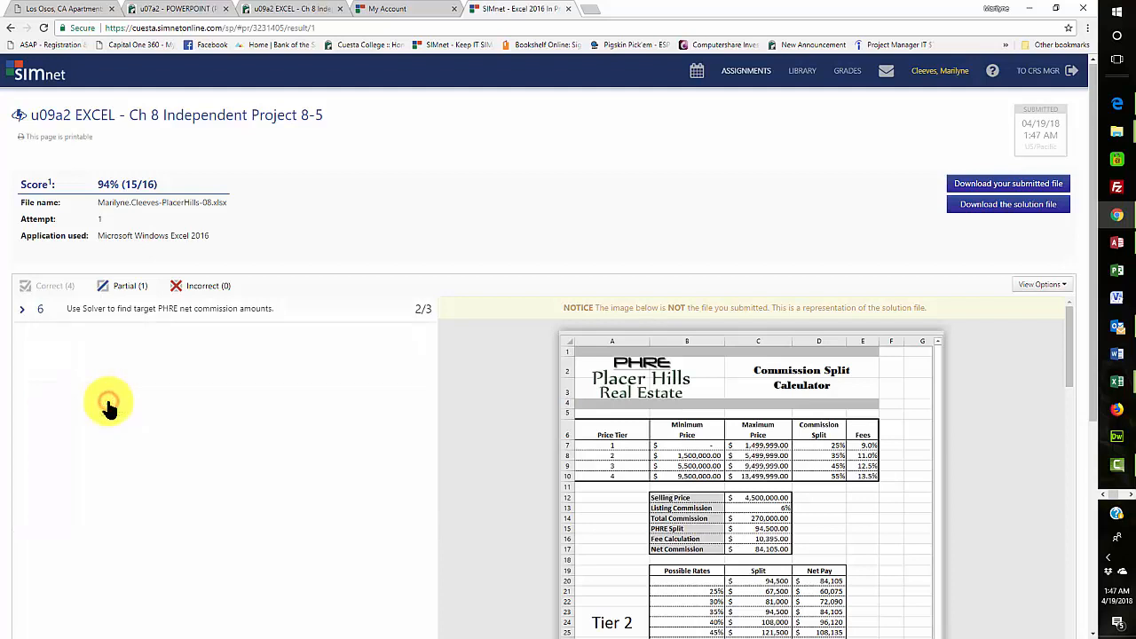
pyautogui.click(21, 308)
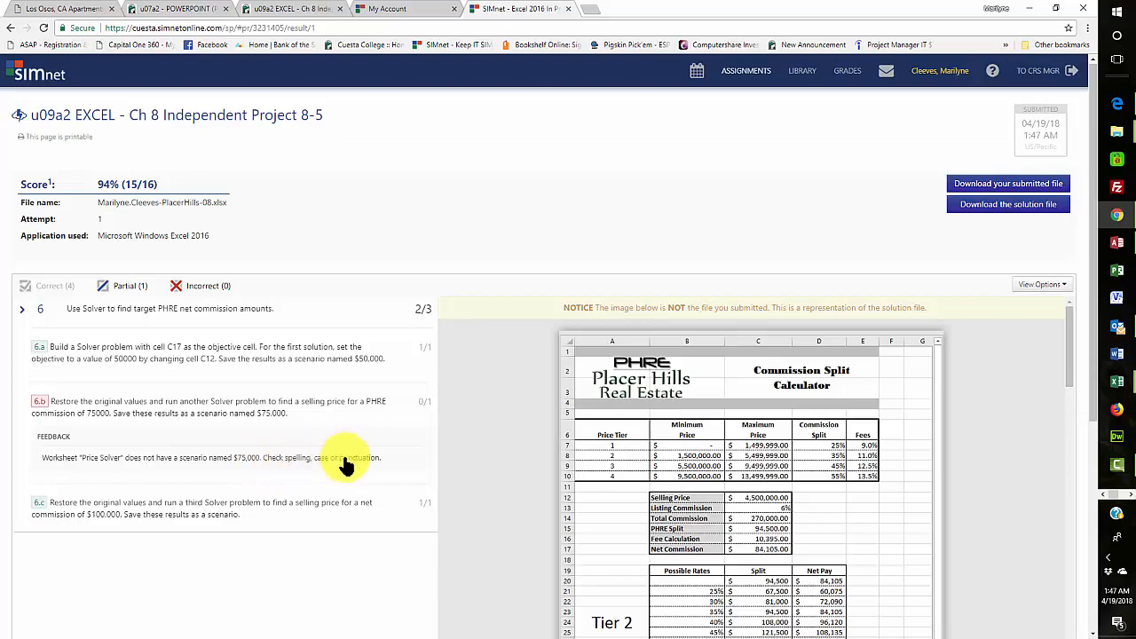
# Switch to the Excel 8-5 solution workbook and review the Price Solver sheet's scenario names in the Scenario Manager.
pyautogui.moveTo(1135, 9); pyautogui.dragTo(484, 25)
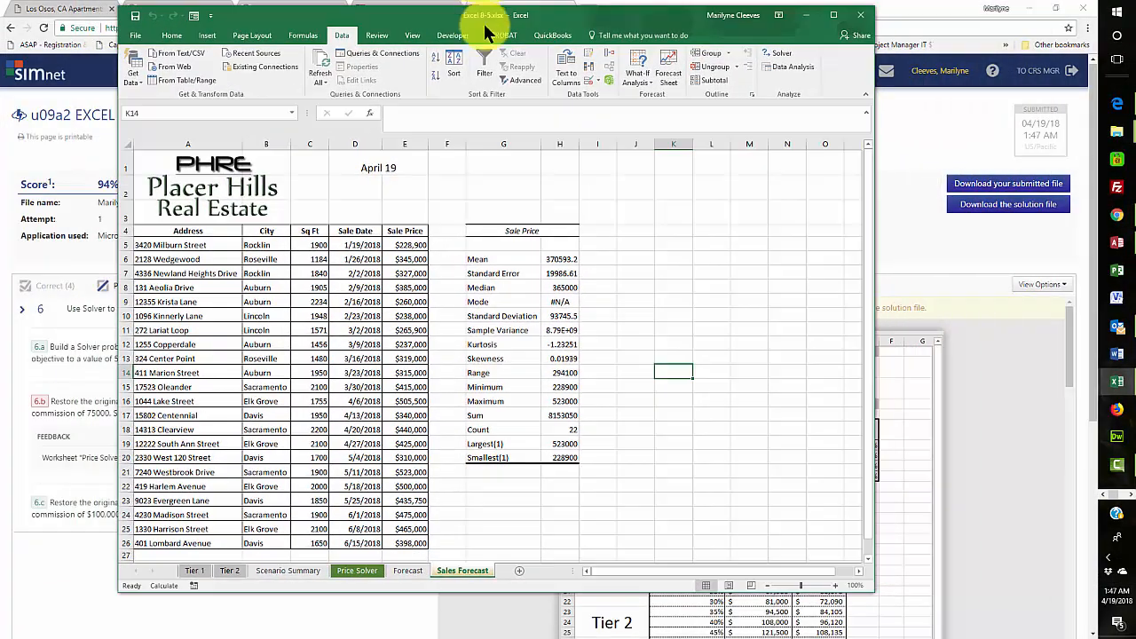
pyautogui.click(358, 571)
pyautogui.click(588, 284)
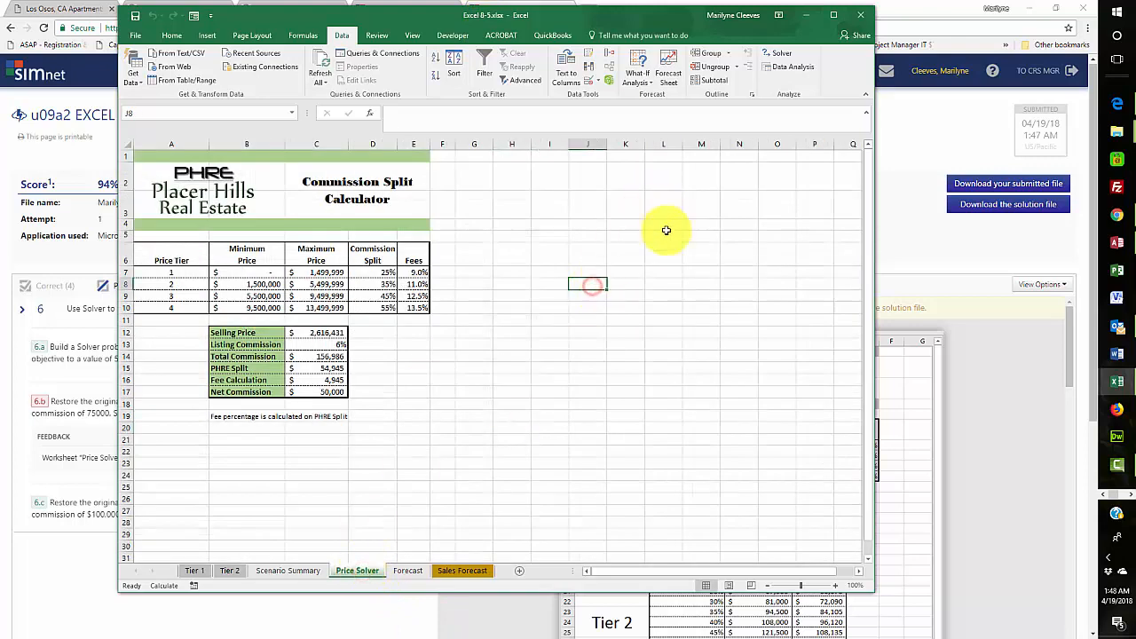
pyautogui.click(635, 78)
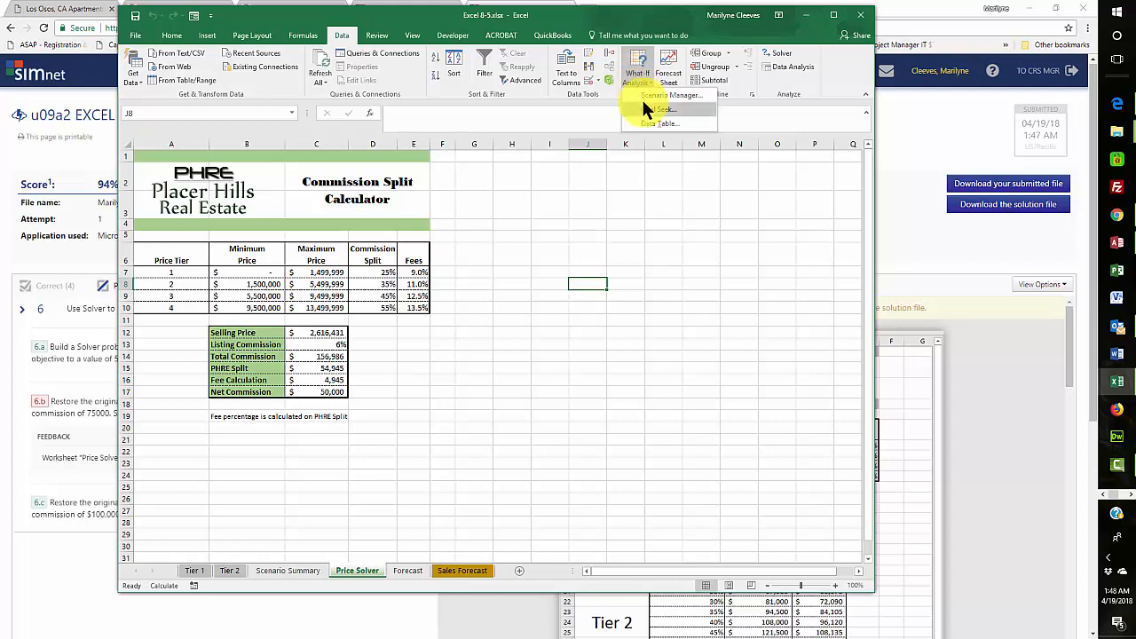
pyautogui.click(646, 95)
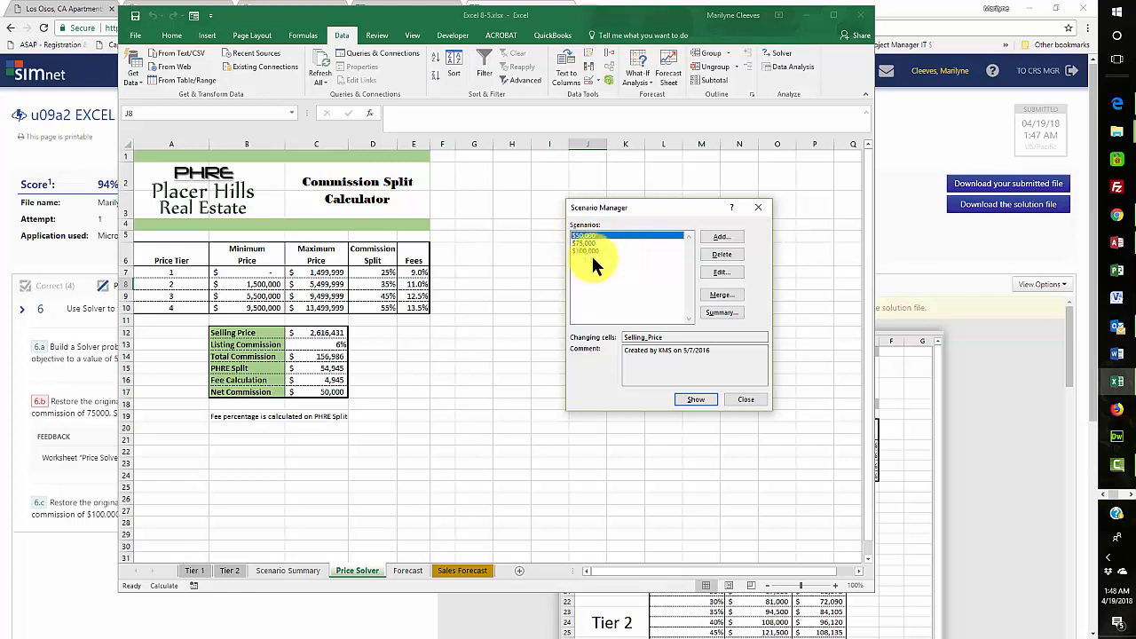
pyautogui.click(745, 398)
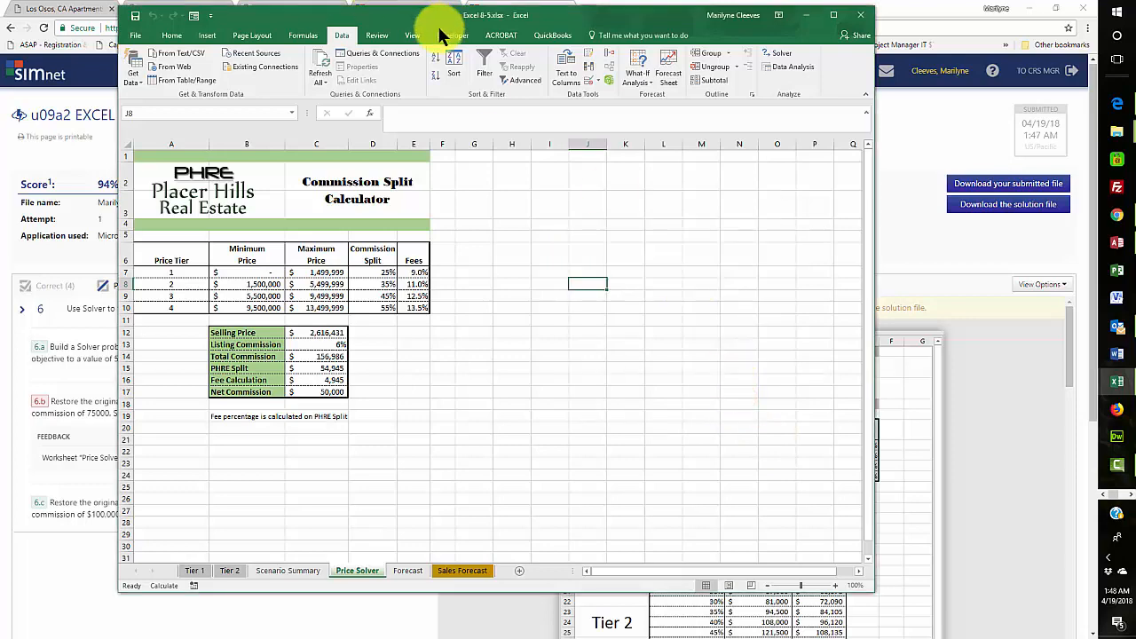
pyautogui.moveTo(462, 14); pyautogui.dragTo(0, 98)
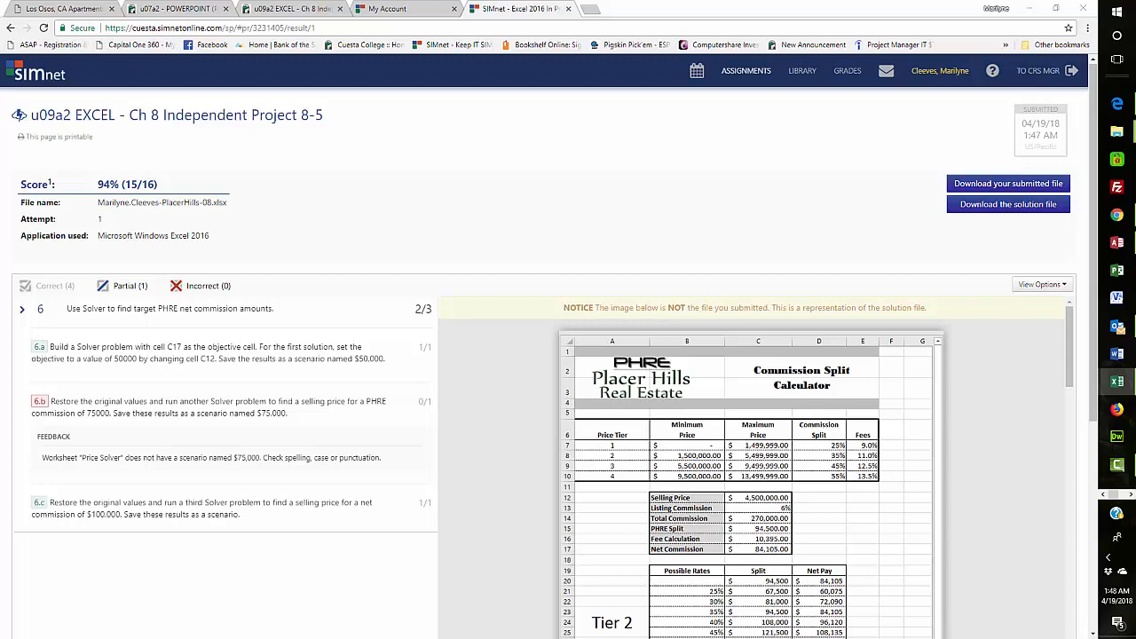
# Switch to the submitted PlacerHills-08 workbook and open the Scenario Manager for the Price Solver sheet.
pyautogui.moveTo(49, 60); pyautogui.dragTo(517, 32)
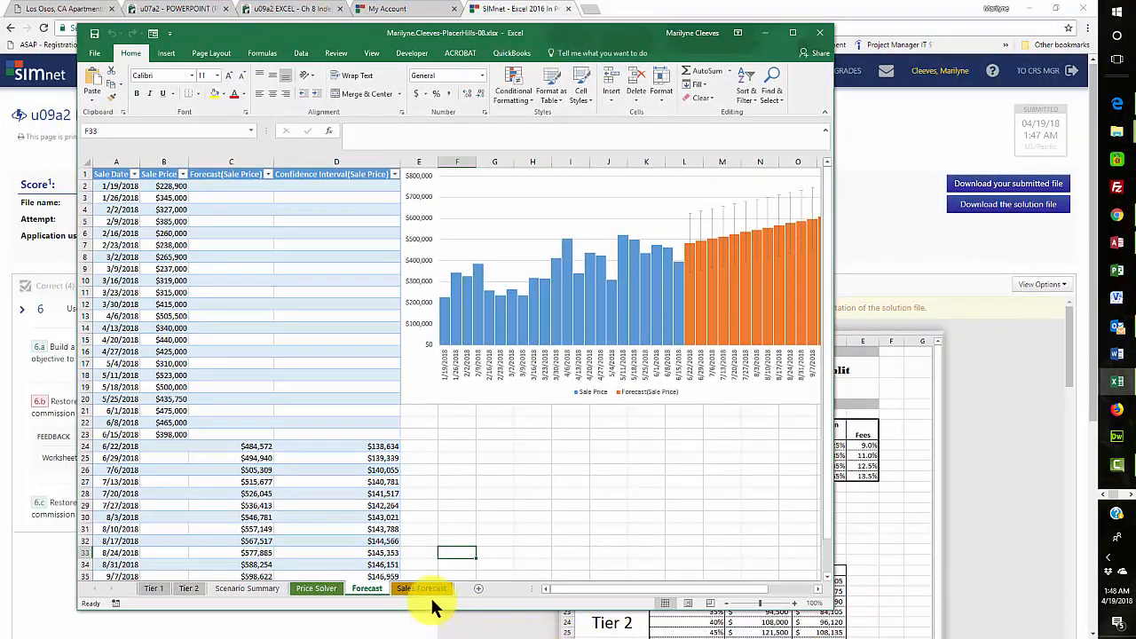
pyautogui.click(317, 588)
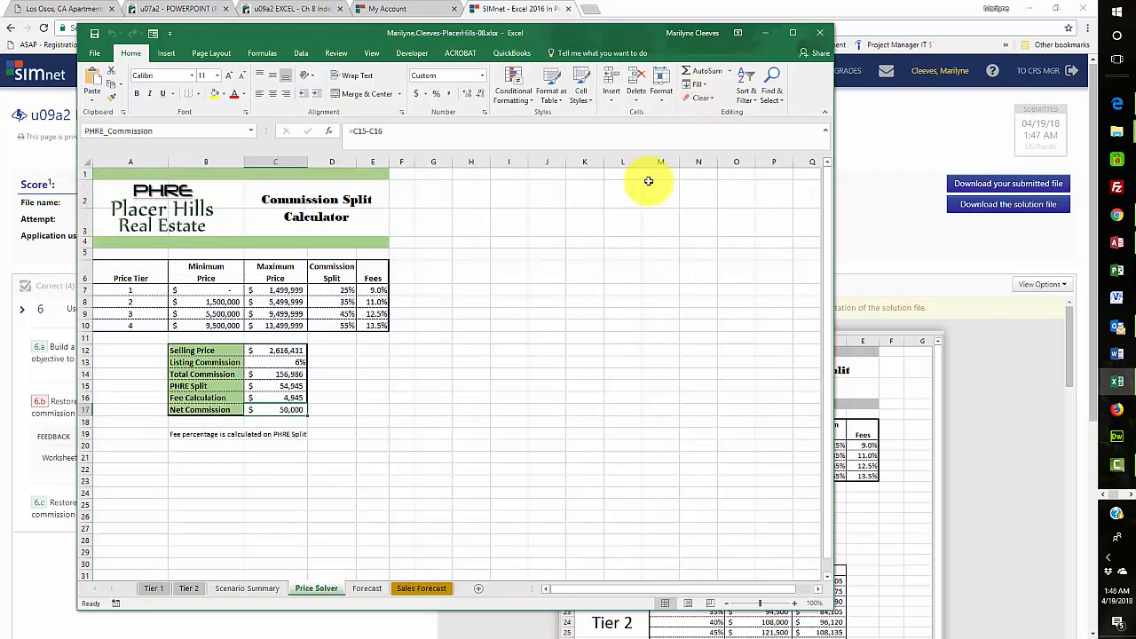
pyautogui.click(408, 52)
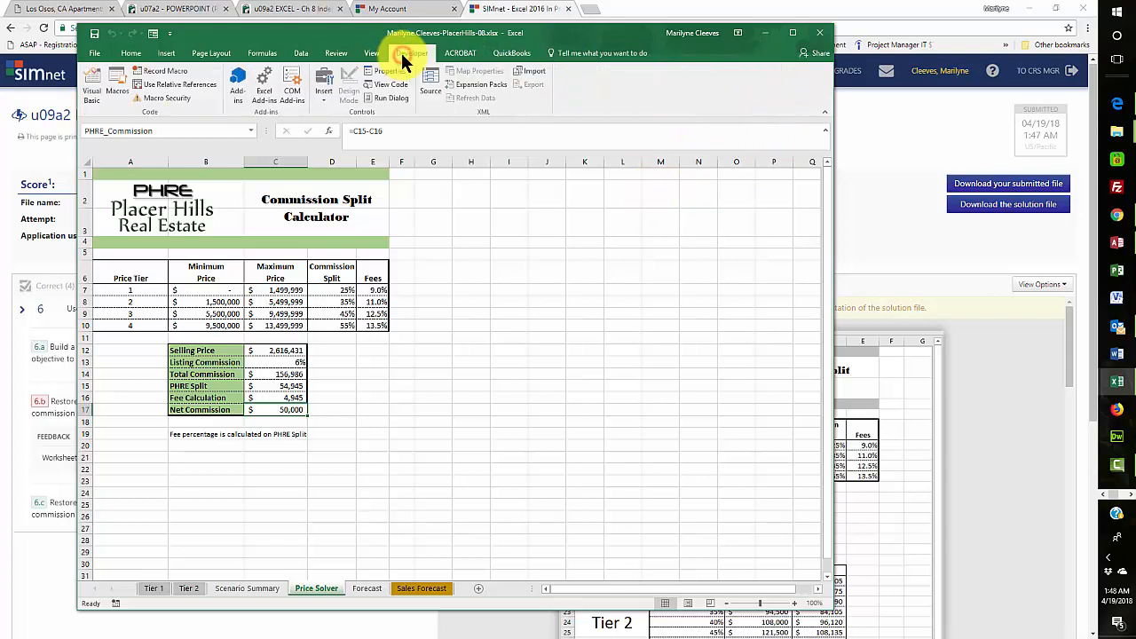
pyautogui.click(299, 53)
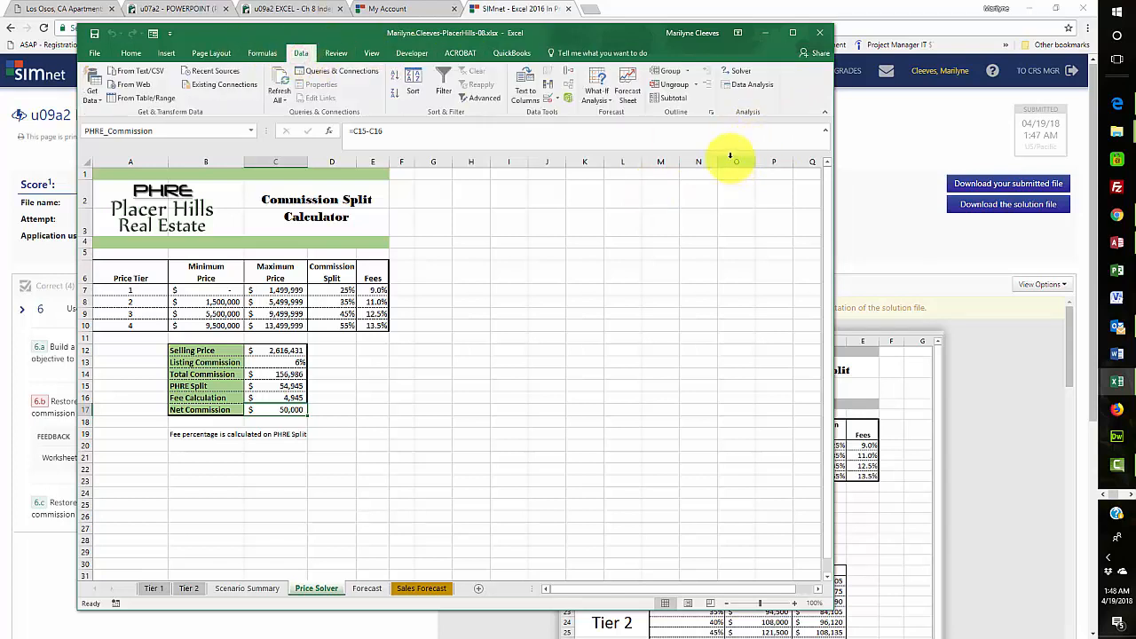
pyautogui.click(591, 100)
pyautogui.click(617, 112)
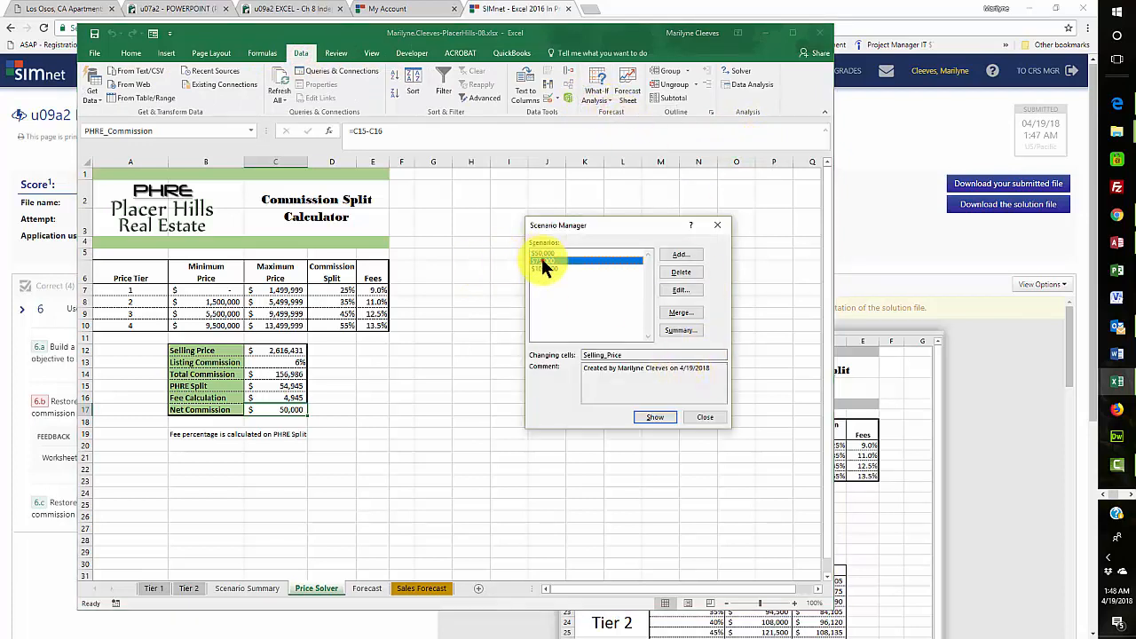
# Edit the second scenario's name to $75,000, using a comma as the thousands separator, and accept the name.
pyautogui.click(541, 261)
pyautogui.click(685, 290)
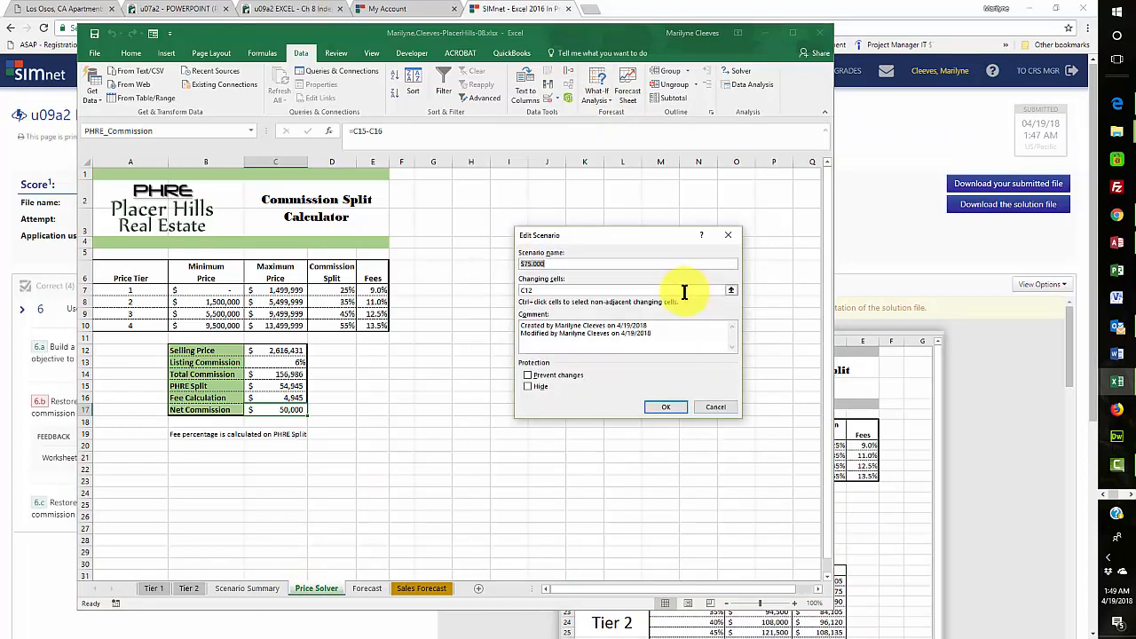
pyautogui.click(533, 264)
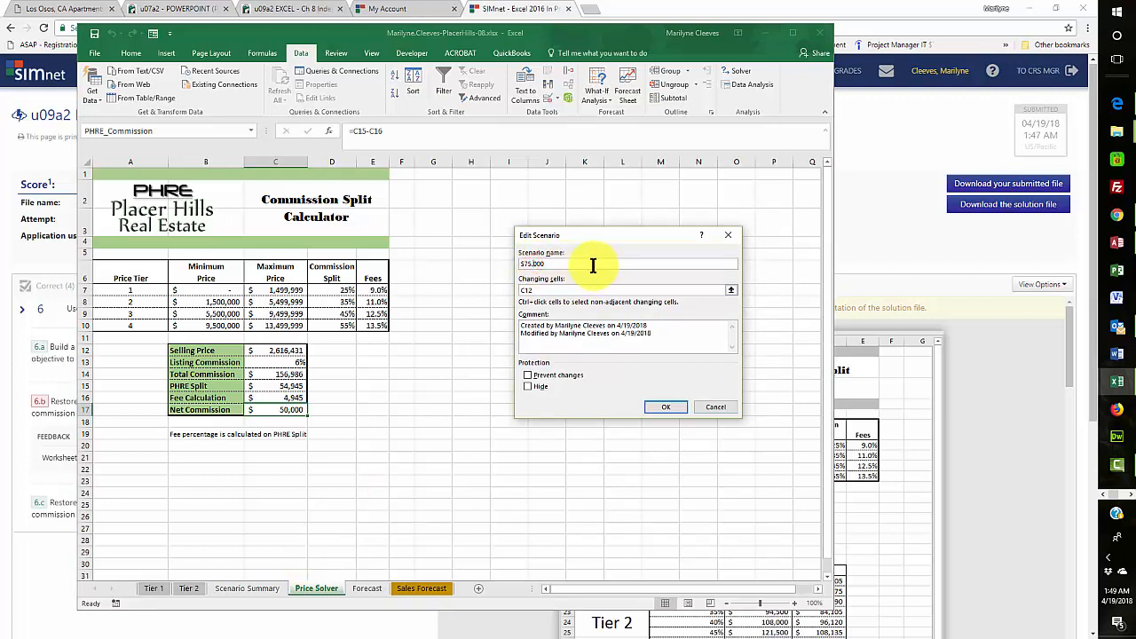
pyautogui.press('BackSpace')
pyautogui.write(',')
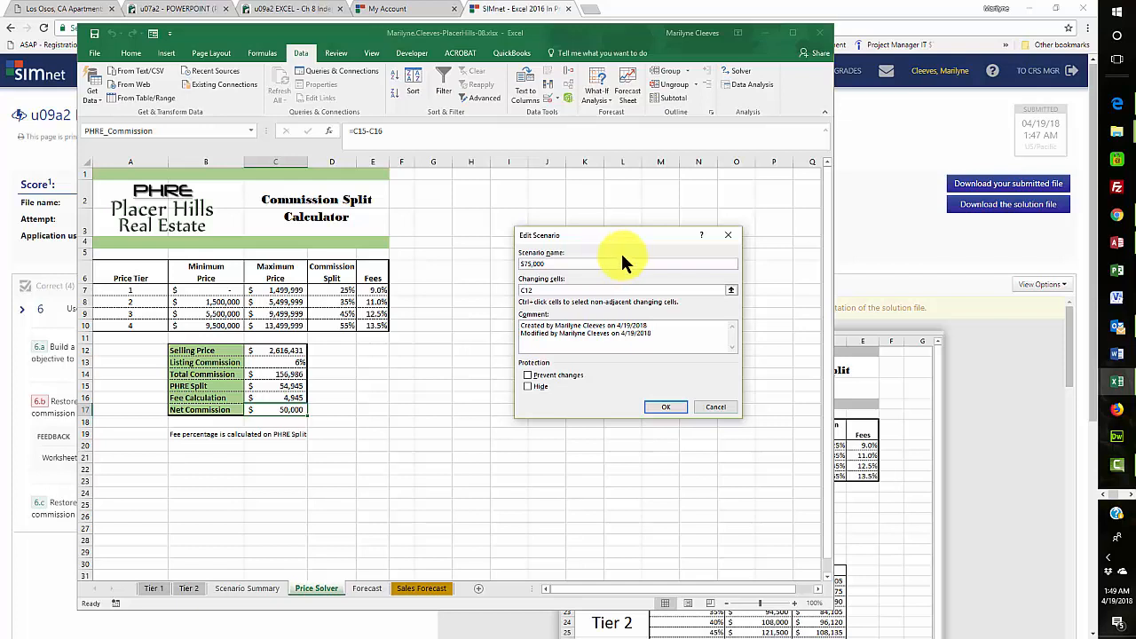
pyautogui.click(653, 407)
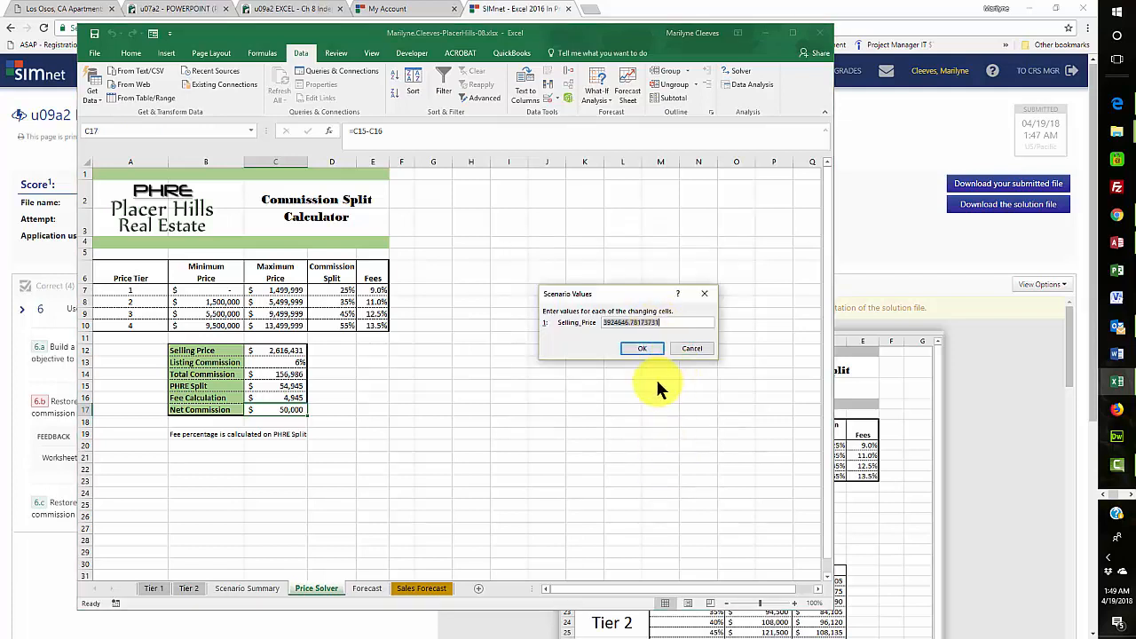